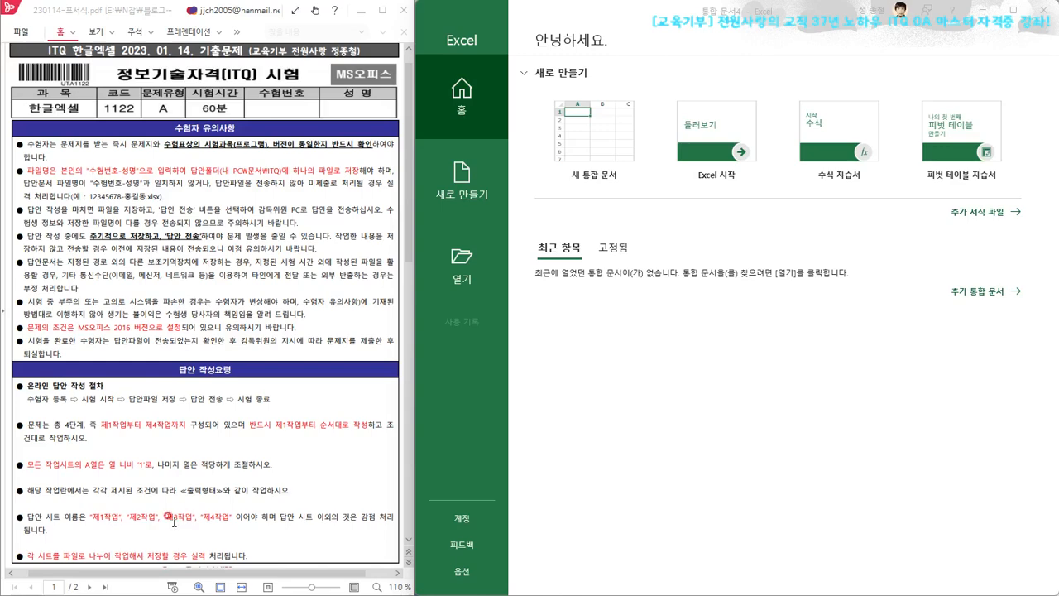
Bring up the 제1작업 page of the exam PDF and create a new blank workbook
{"action": "scroll", "coordinate": [154, 523], "scroll_direction": "down", "scroll_amount": 3}
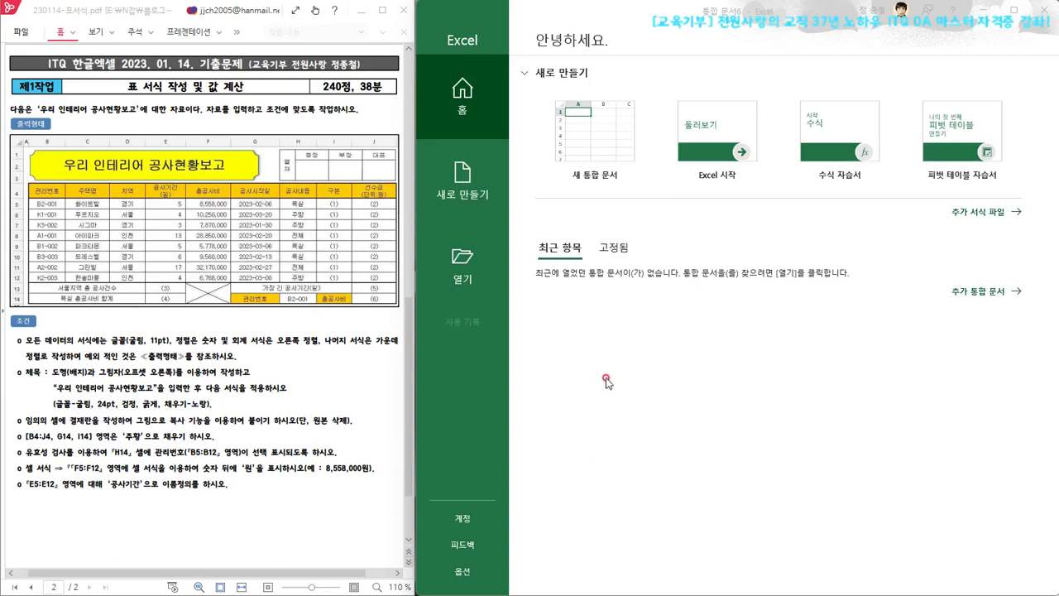
{"action": "left_click", "coordinate": [608, 146]}
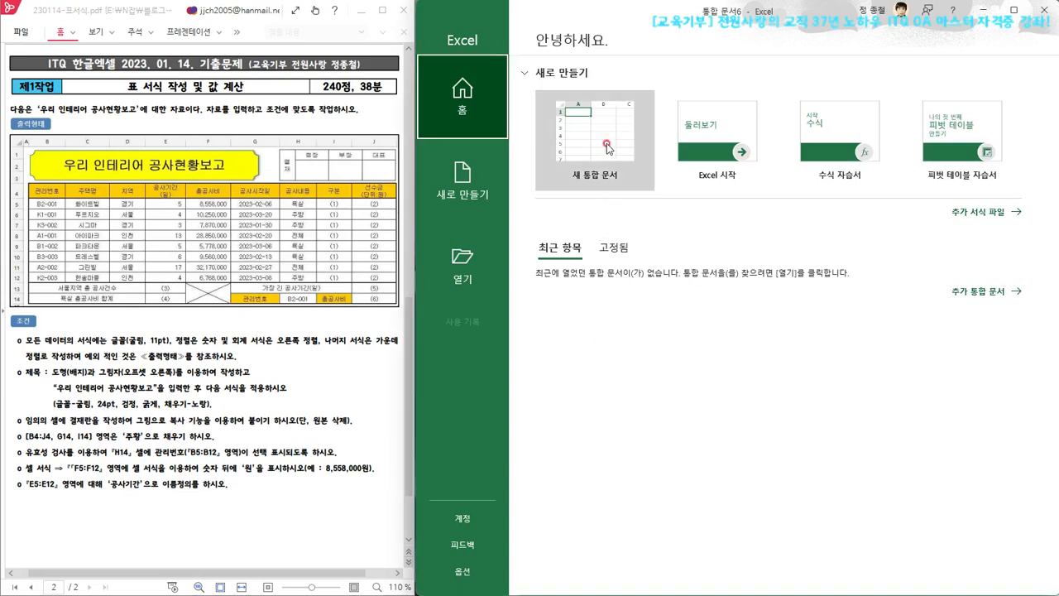
{"action": "left_click", "coordinate": [608, 146]}
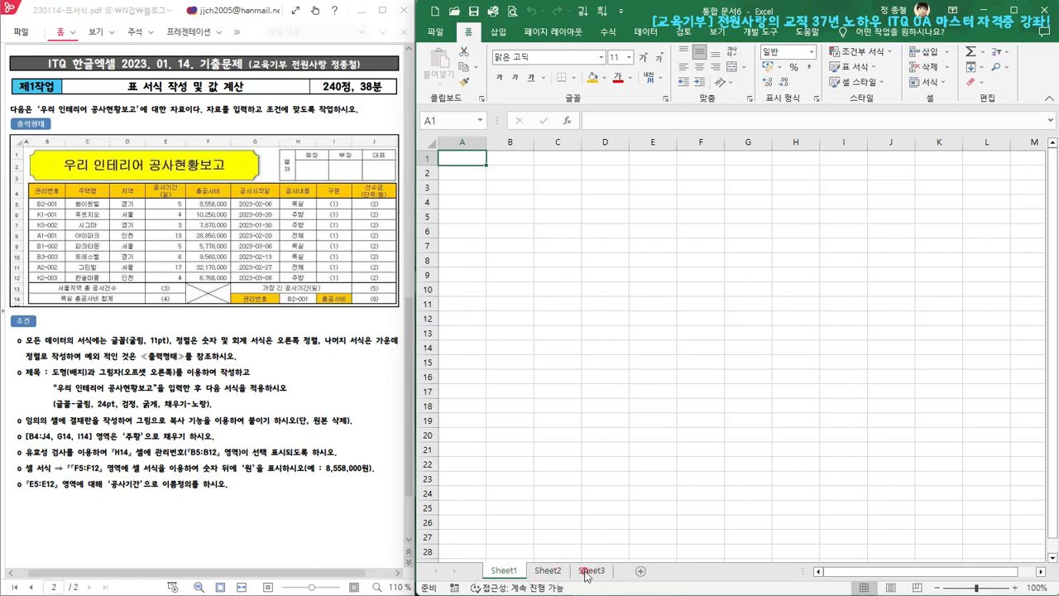
Rename the worksheet Sheet1 as 제1작업
{"action": "double_click", "coordinate": [503, 570]}
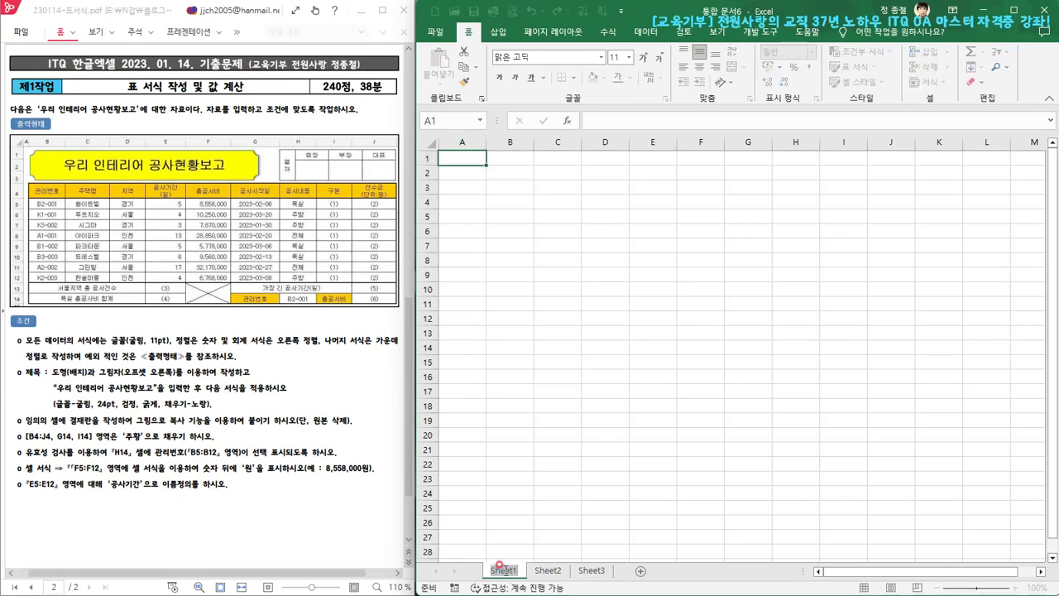
{"action": "type", "text": "제"}
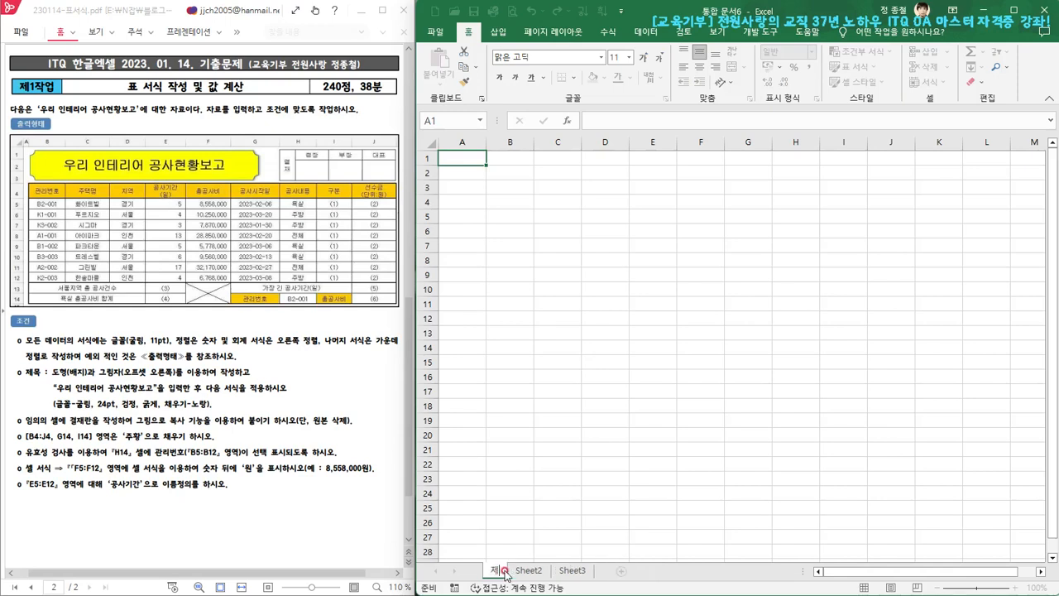
{"action": "type", "text": "1"}
{"action": "type", "text": "1작ㅇ"}
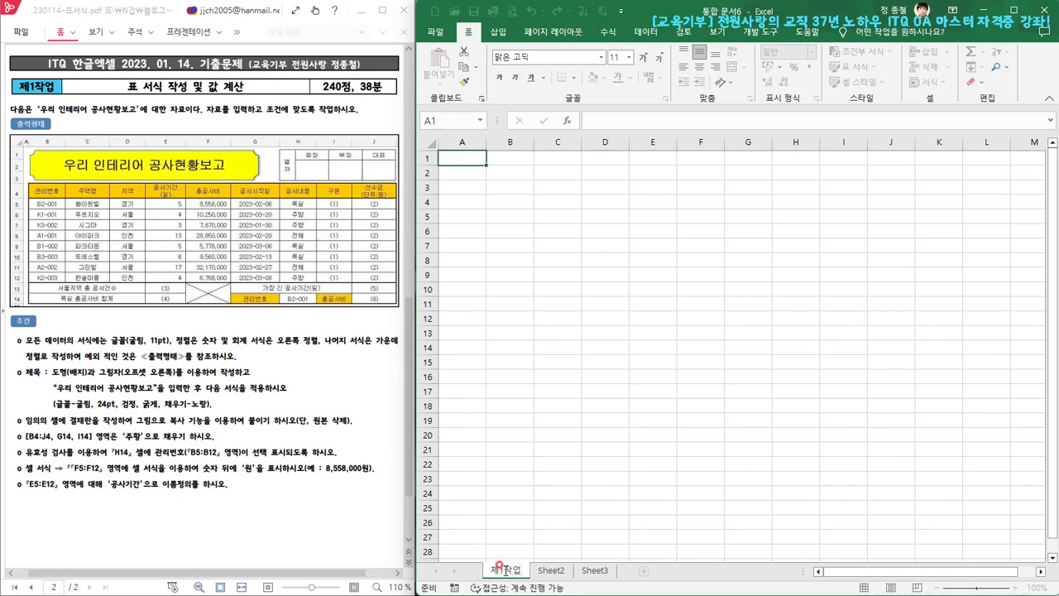
{"action": "left_click", "coordinate": [504, 570]}
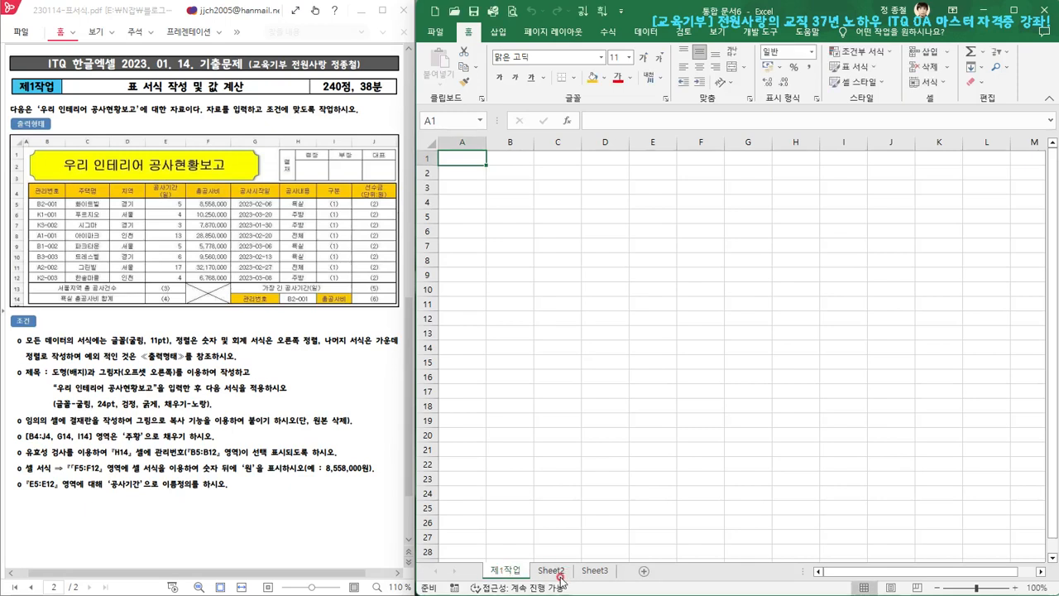
Rename the worksheet Sheet2 as 제2작업
{"action": "double_click", "coordinate": [550, 570]}
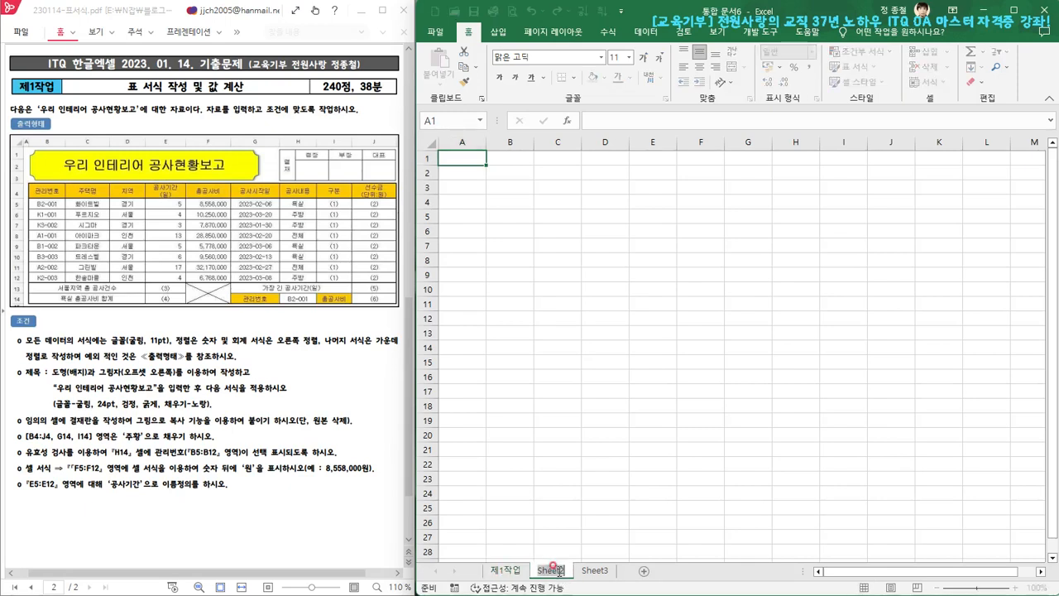
{"action": "type", "text": "지"}
{"action": "type", "text": "2작"}
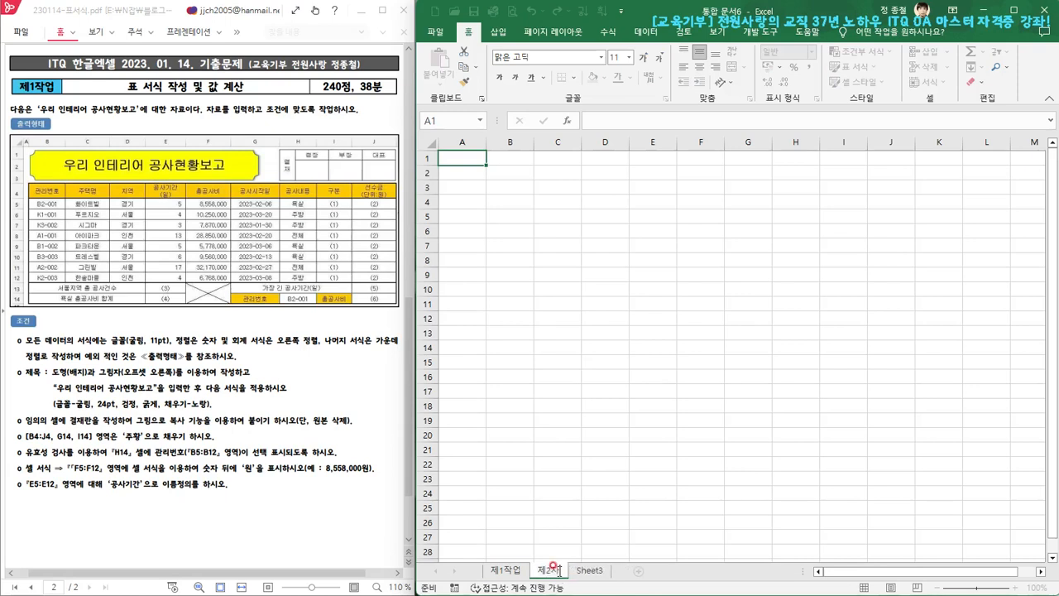
{"action": "type", "text": "업"}
{"action": "key", "text": "Return"}
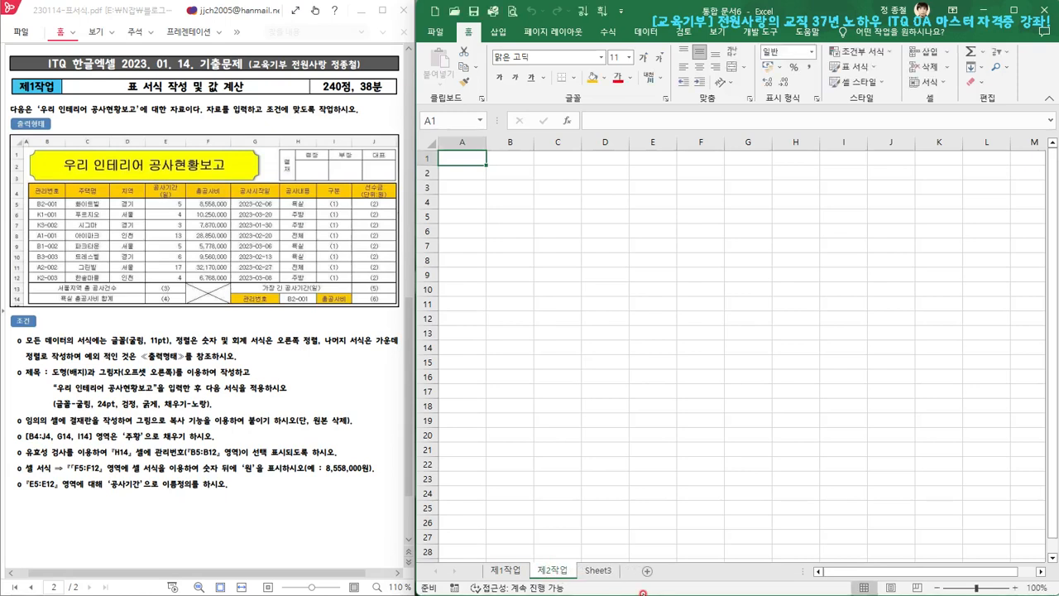
Rename the worksheet Sheet3 as 제3작업
{"action": "double_click", "coordinate": [598, 570]}
{"action": "type", "text": "제3작"}
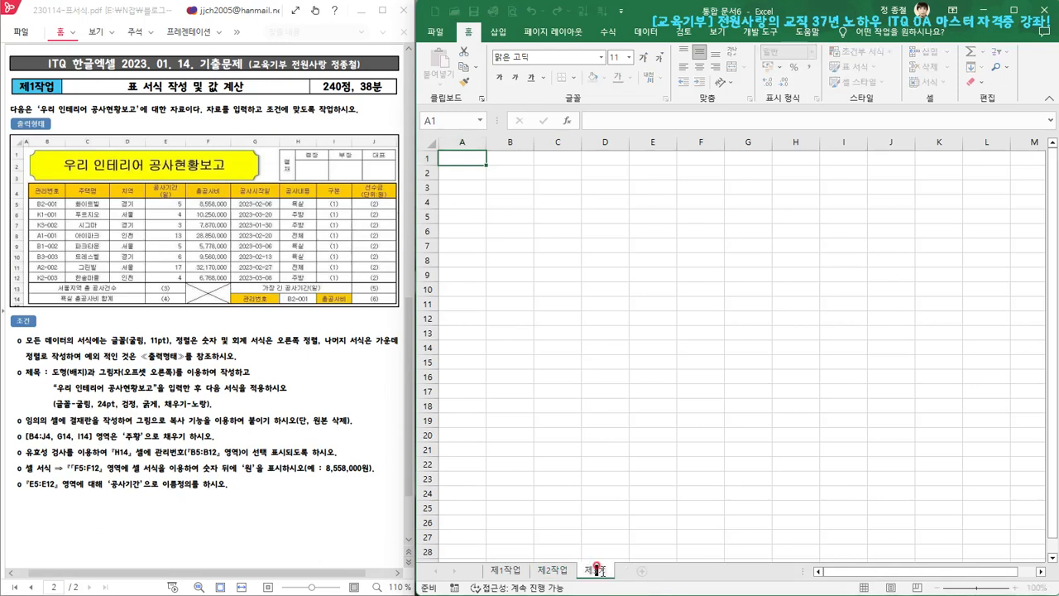
{"action": "type", "text": "업"}
{"action": "key", "text": "Return"}
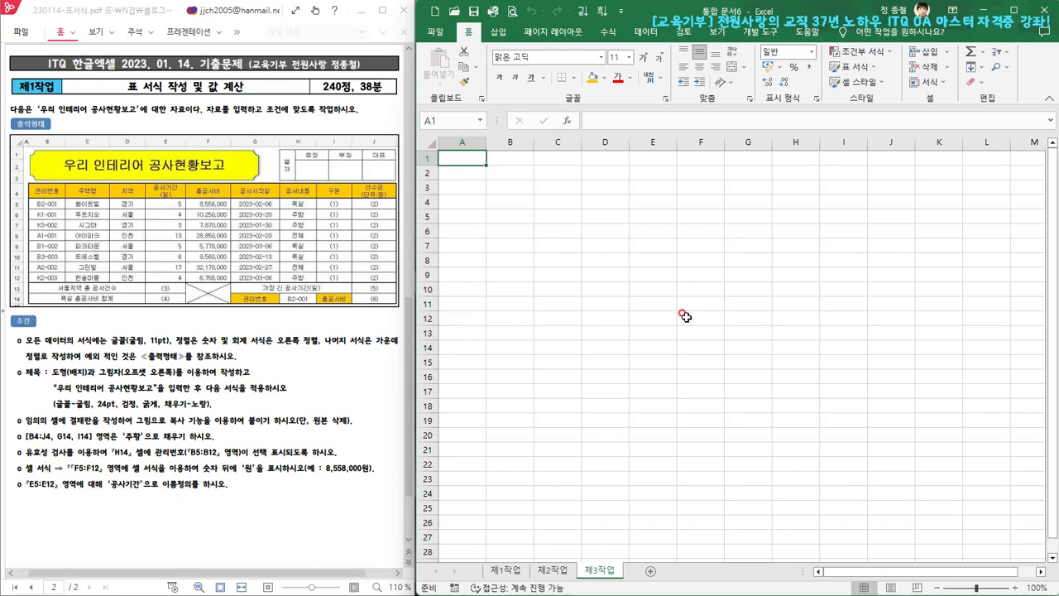
Group the three worksheets 제1작업, 제2작업 and 제3작업, keeping 제1작업 as the active sheet
{"action": "left_click", "coordinate": [509, 570]}
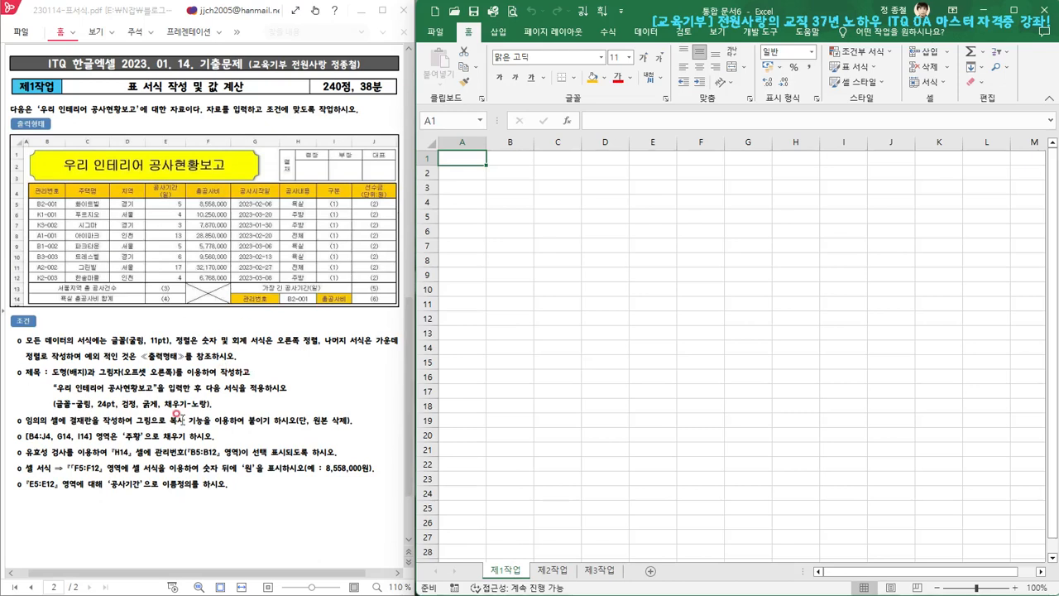
{"action": "left_click_drag", "start_coordinate": [67, 96], "coordinate": [15, 86]}
{"action": "left_click", "coordinate": [515, 570]}
{"action": "left_click", "coordinate": [510, 571]}
{"action": "left_click", "coordinate": [561, 574], "text": "shift"}
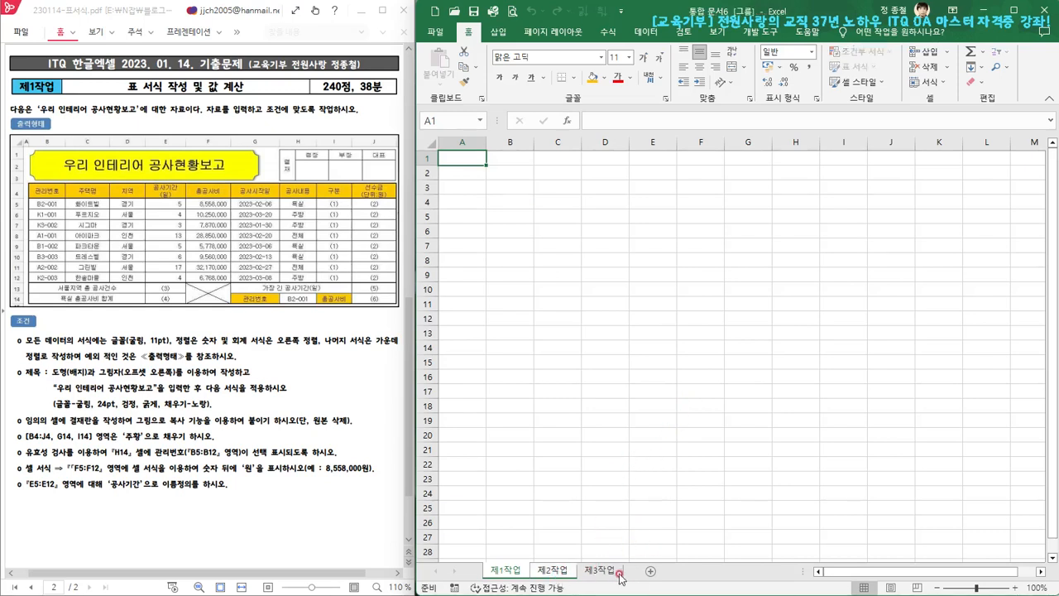
{"action": "left_click", "coordinate": [617, 574], "text": "shift"}
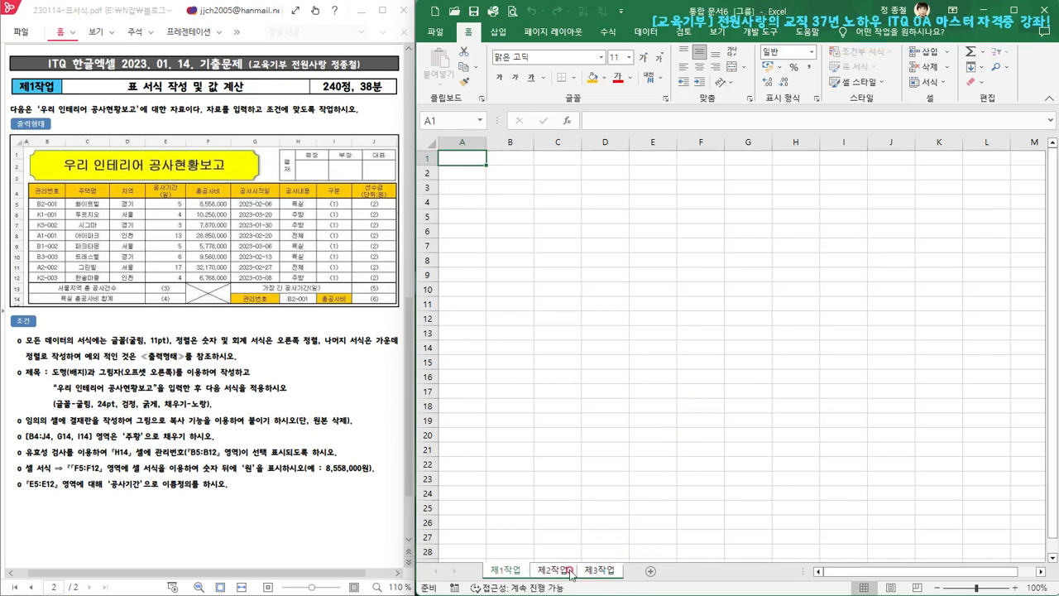
Set the width of column A to 1 across the grouped worksheets
{"action": "left_click", "coordinate": [463, 141]}
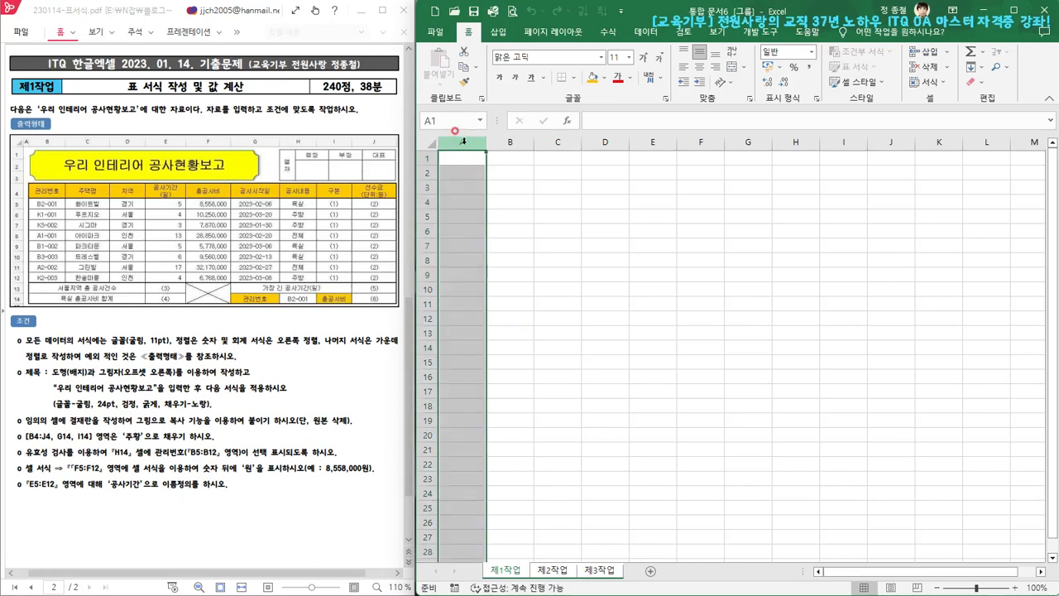
{"action": "right_click", "coordinate": [464, 142]}
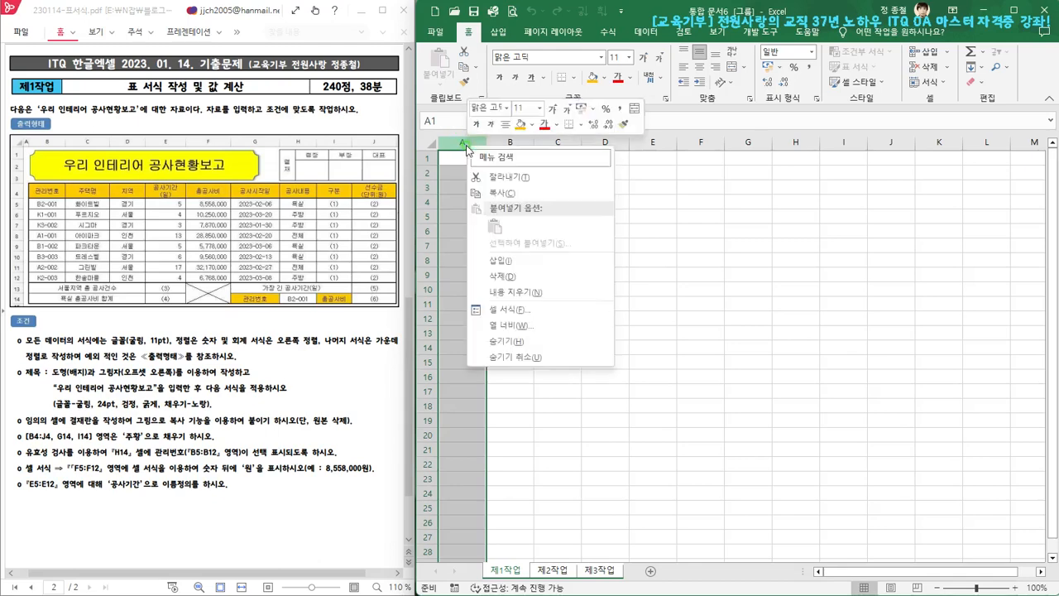
{"action": "left_click", "coordinate": [525, 326]}
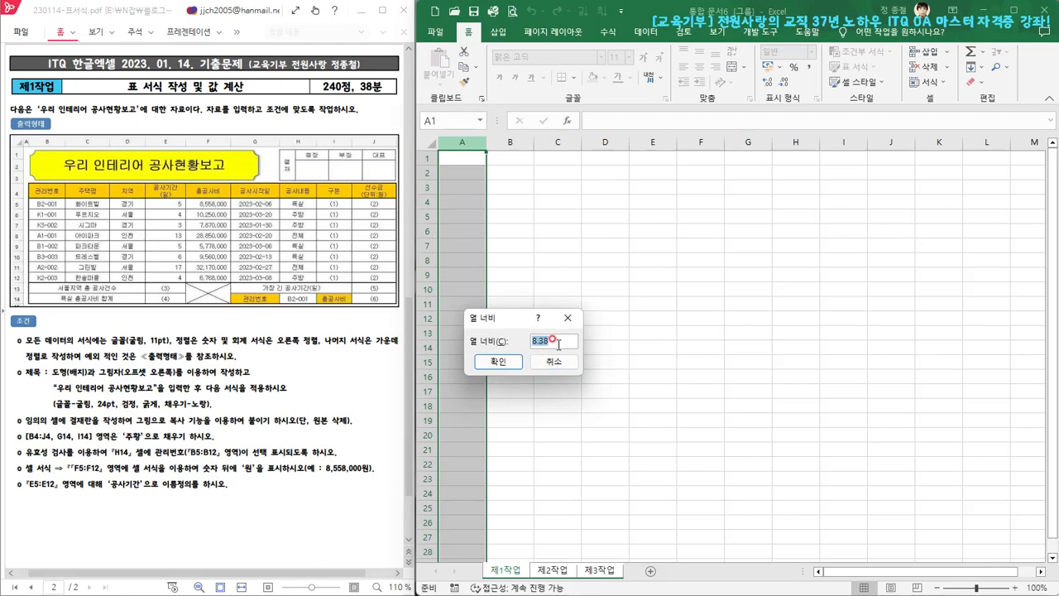
{"action": "type", "text": "1"}
{"action": "left_click", "coordinate": [510, 367]}
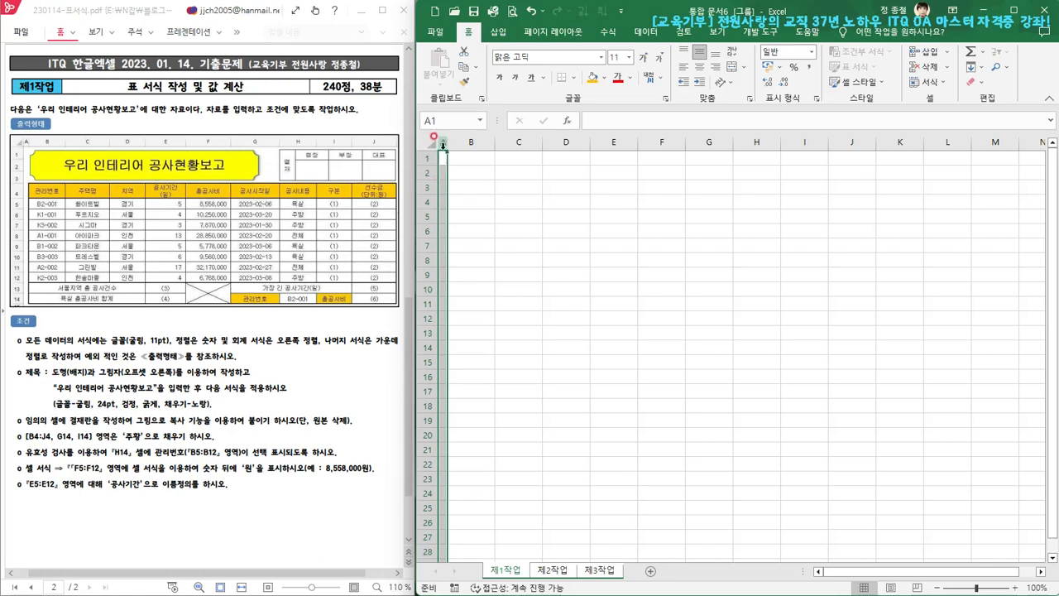
{"action": "left_click", "coordinate": [19, 218]}
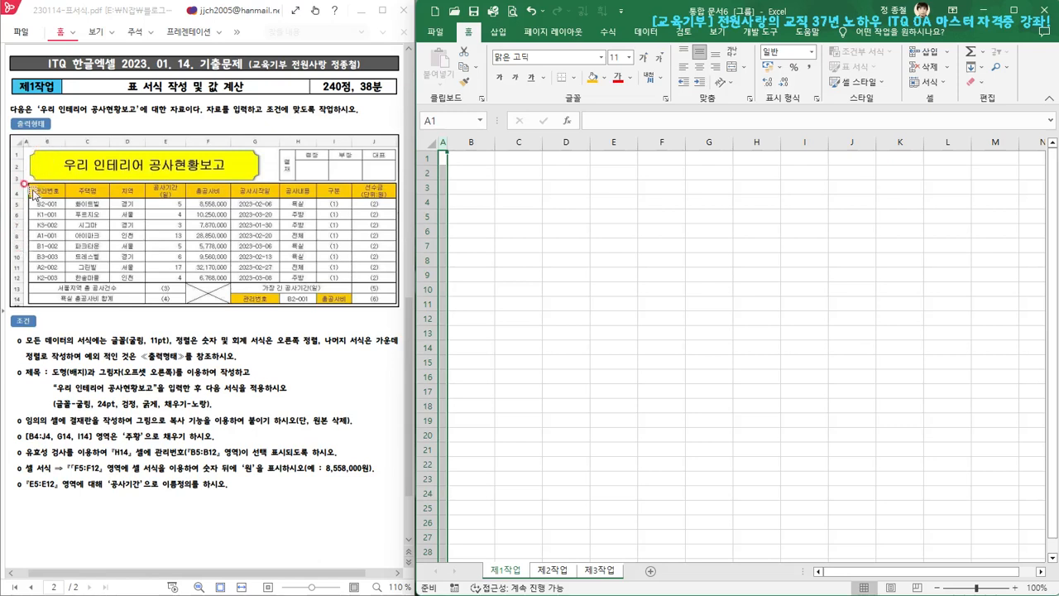
{"action": "left_click", "coordinate": [351, 204]}
{"action": "left_click", "coordinate": [17, 182]}
{"action": "left_click", "coordinate": [547, 573]}
{"action": "left_click_drag", "start_coordinate": [592, 577], "coordinate": [578, 579]}
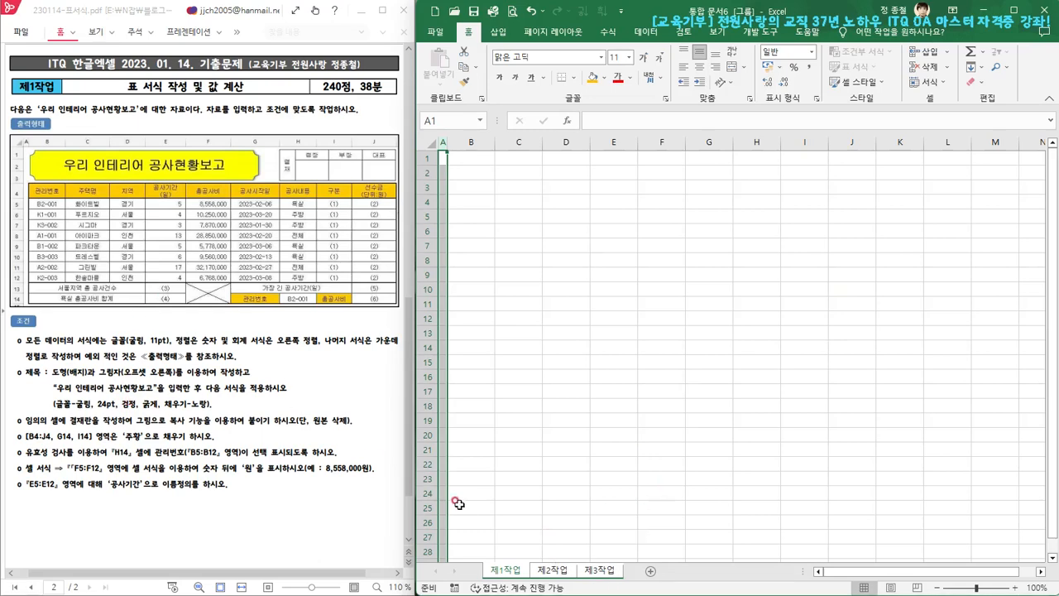
Ungroup the worksheets, staying on 제1작업, and clear the column A selection
{"action": "right_click", "coordinate": [503, 573]}
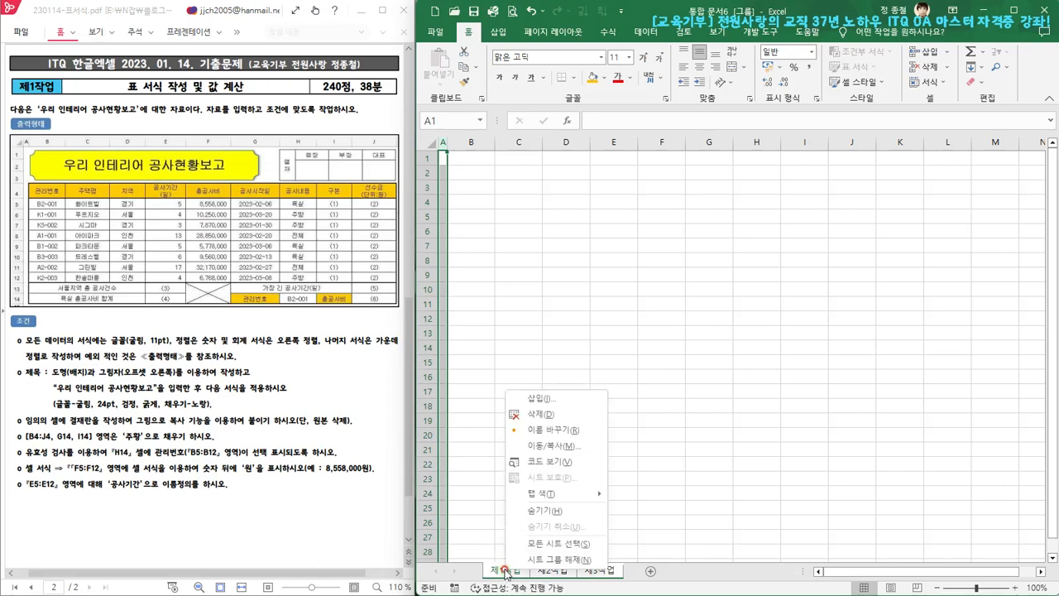
{"action": "left_click", "coordinate": [560, 560]}
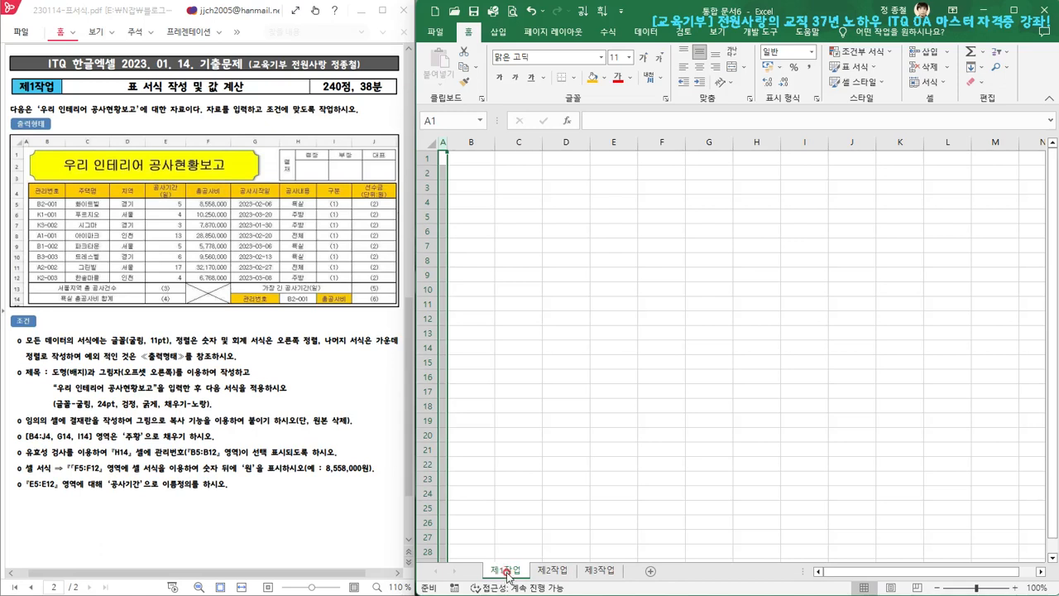
{"action": "left_click", "coordinate": [563, 362]}
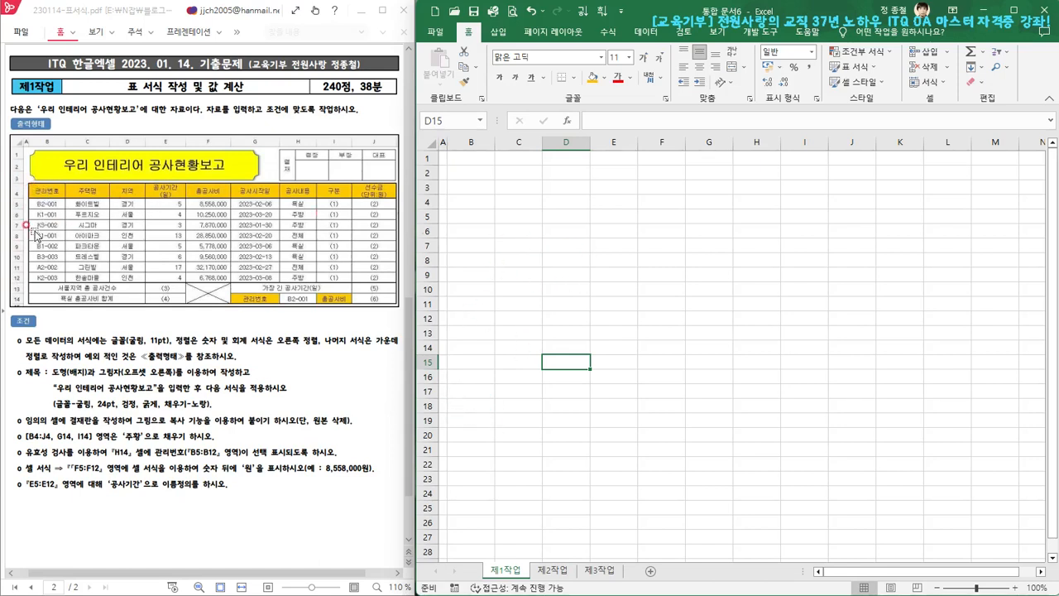
Increase the row height of rows 1 through 14 on the 제1작업 sheet
{"action": "left_click", "coordinate": [429, 156]}
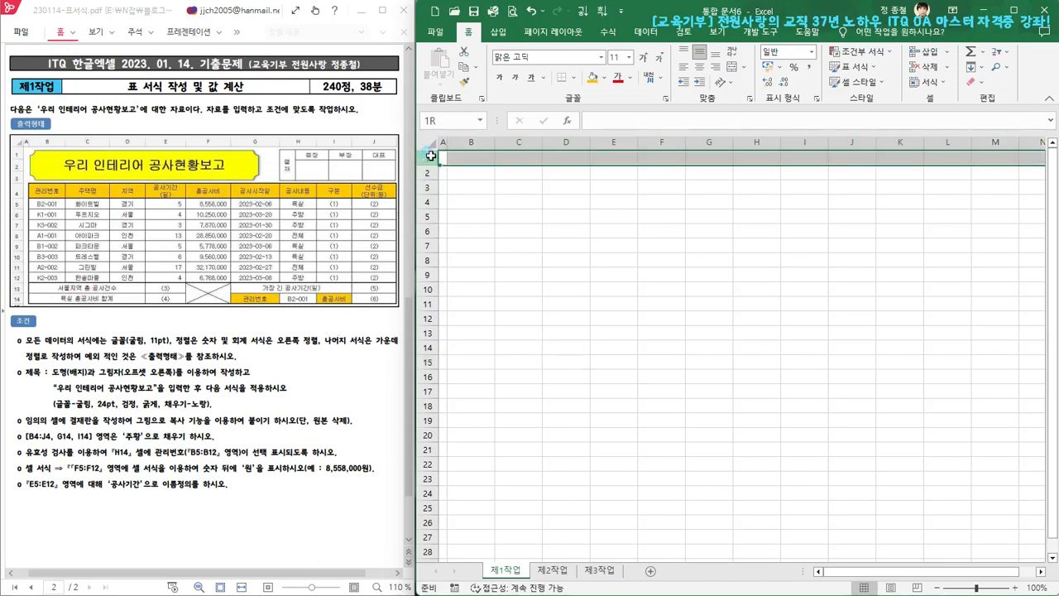
{"action": "left_click_drag", "start_coordinate": [430, 163], "coordinate": [428, 351]}
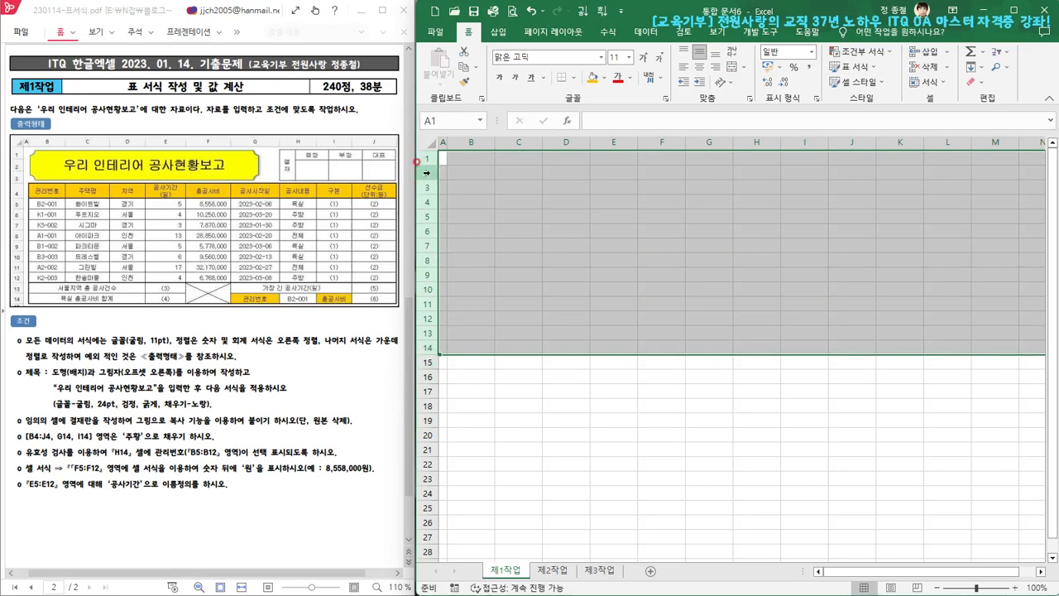
{"action": "right_click", "coordinate": [428, 173]}
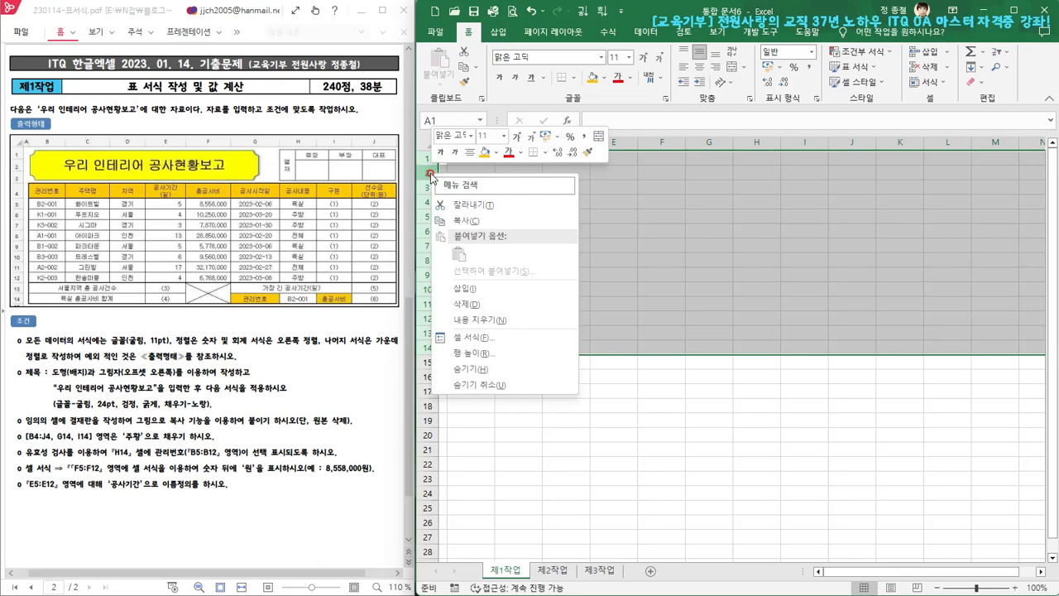
{"action": "left_click", "coordinate": [468, 354]}
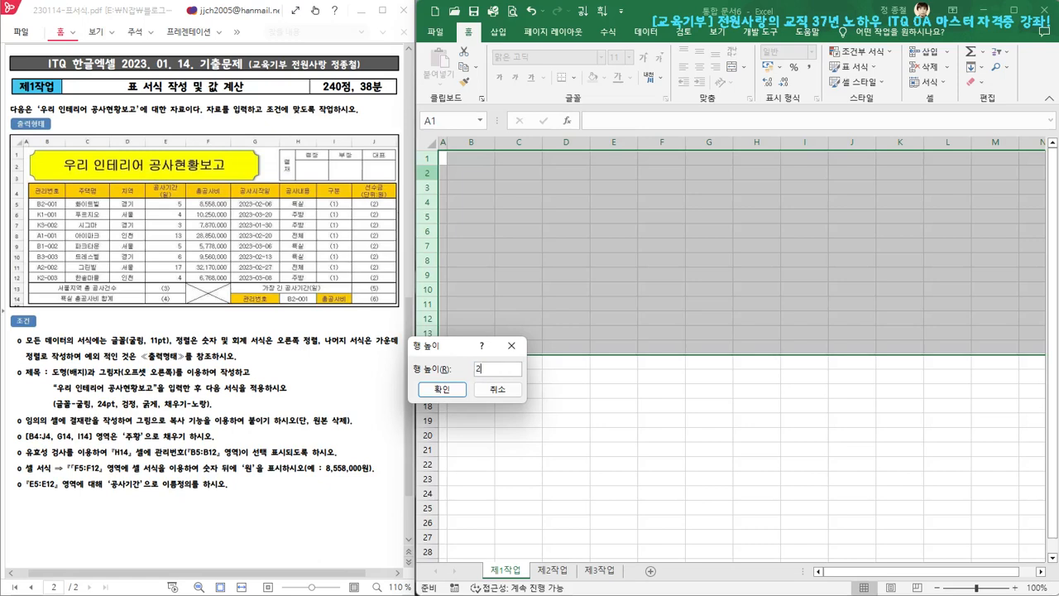
{"action": "left_click", "coordinate": [442, 389]}
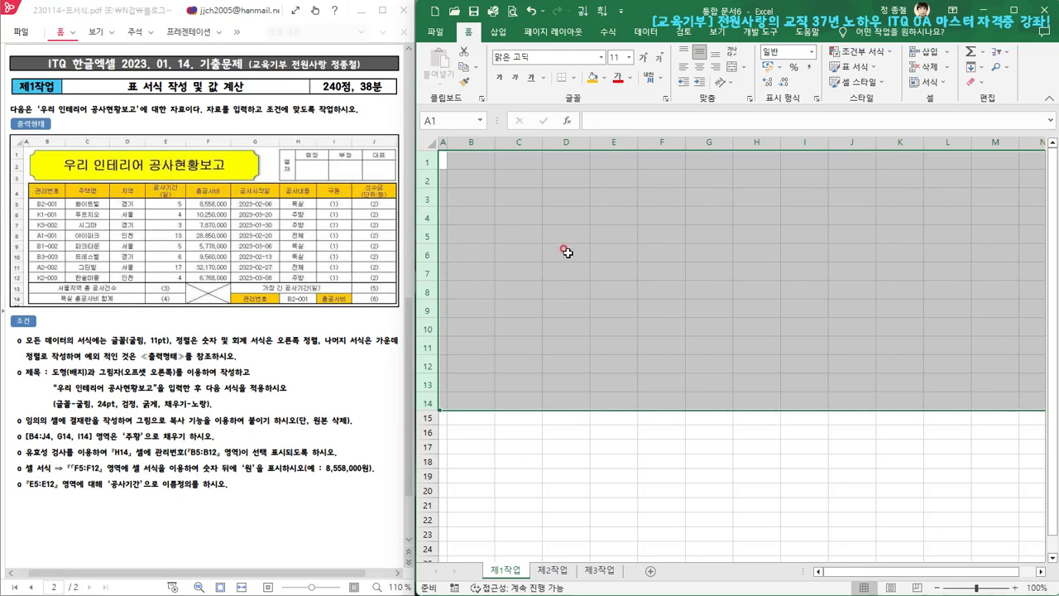
Set the height of header row 4 to 32 and select cell B4
{"action": "left_click", "coordinate": [432, 219]}
{"action": "left_click_drag", "start_coordinate": [432, 219], "coordinate": [410, 216]}
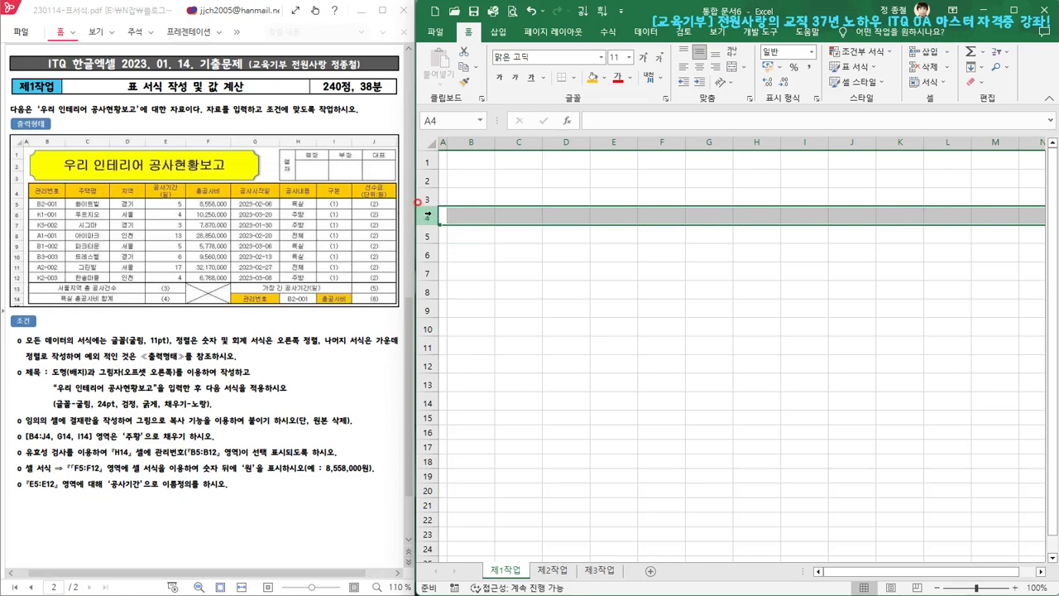
{"action": "right_click", "coordinate": [430, 215]}
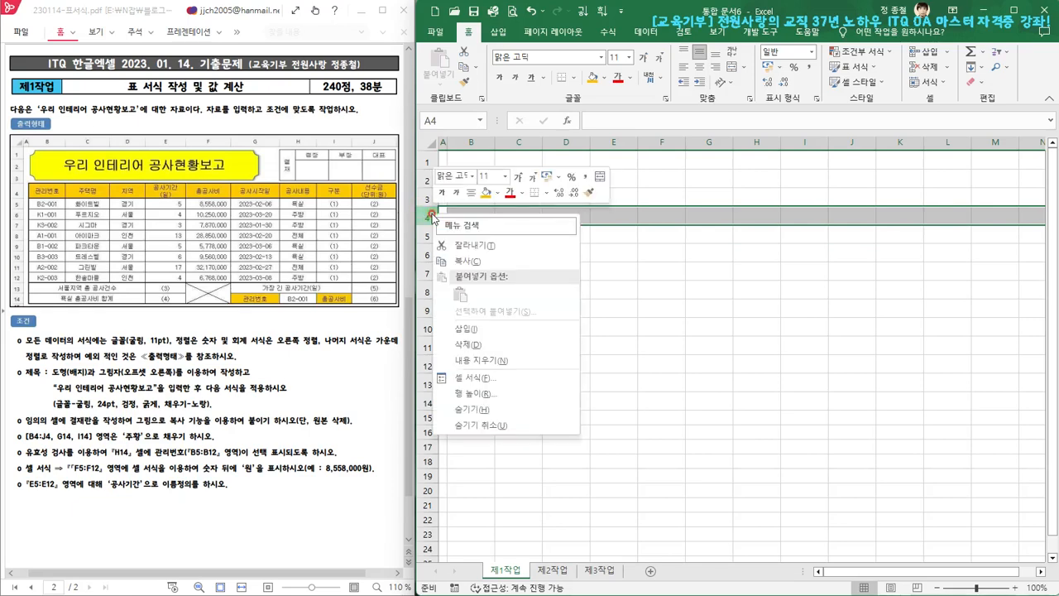
{"action": "left_click", "coordinate": [480, 394]}
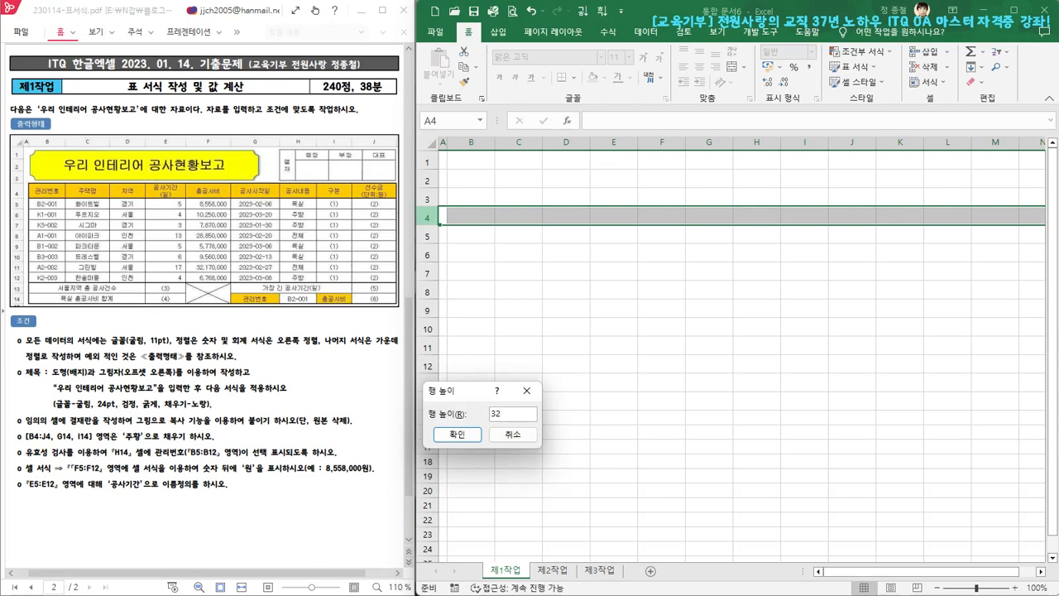
{"action": "left_click", "coordinate": [457, 433]}
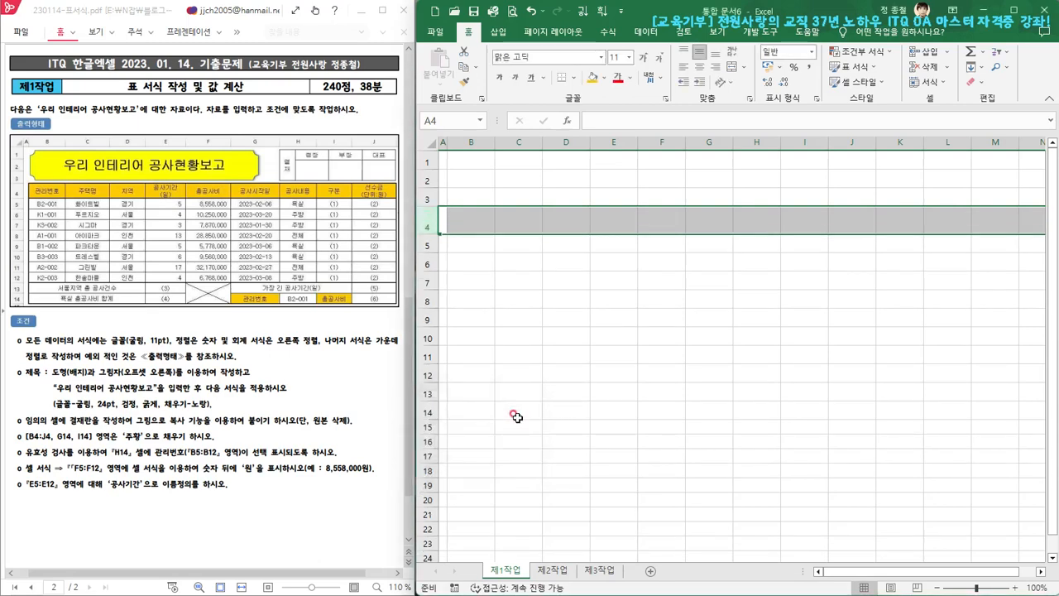
{"action": "left_click", "coordinate": [614, 337]}
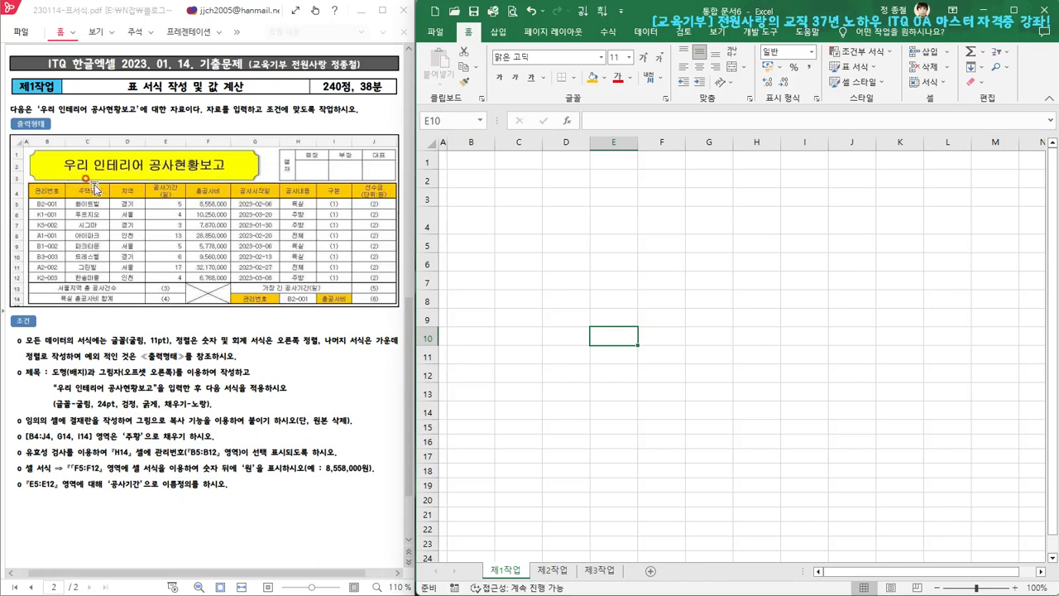
{"action": "left_click", "coordinate": [479, 228]}
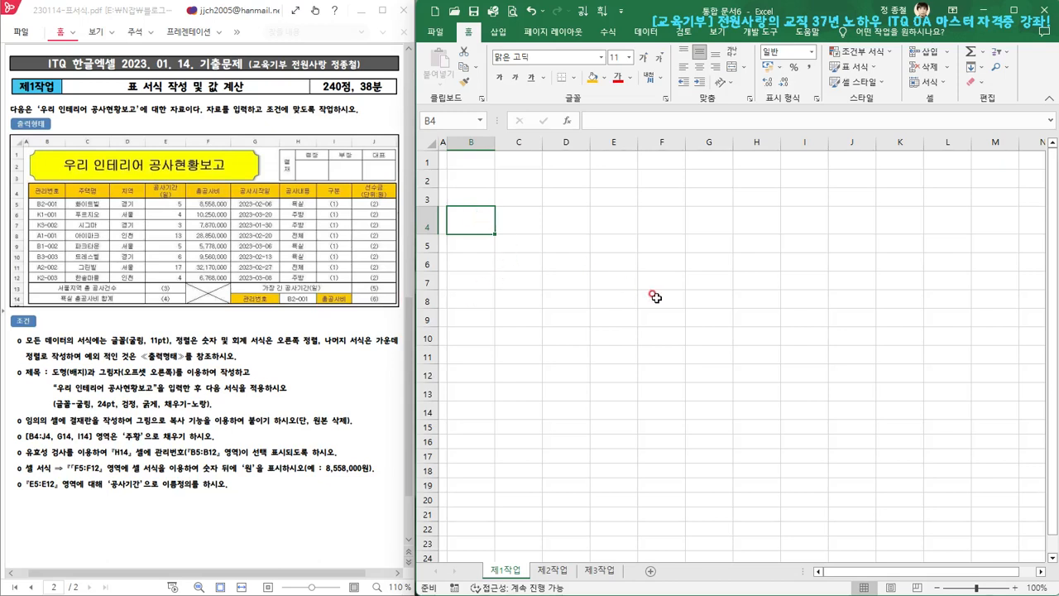
Enter the headers 관리번호, 주택명, 지역, 공사기간(일), 총공사비, 공사시작일, 공사내용, 구분 and 선수금(단위:원) in B4:J4
{"action": "type", "text": "고리"}
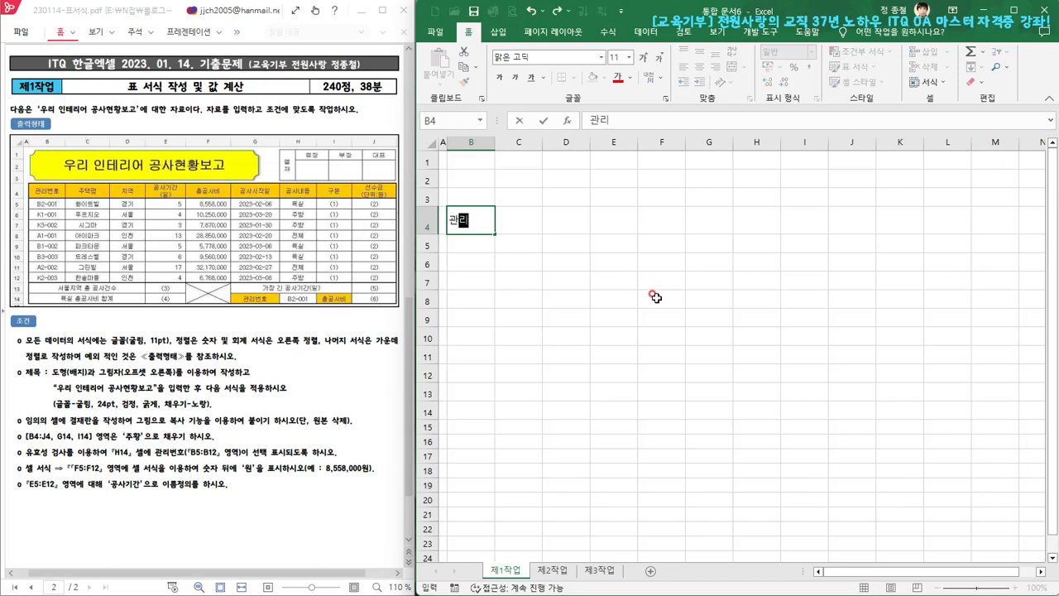
{"action": "type", "text": "버호"}
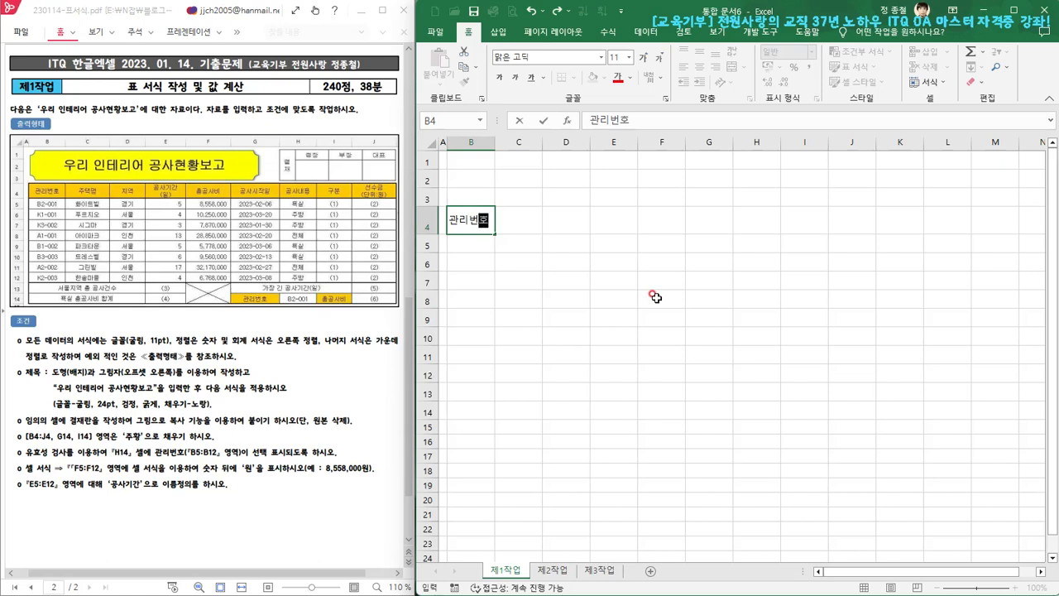
{"action": "key", "text": "Tab"}
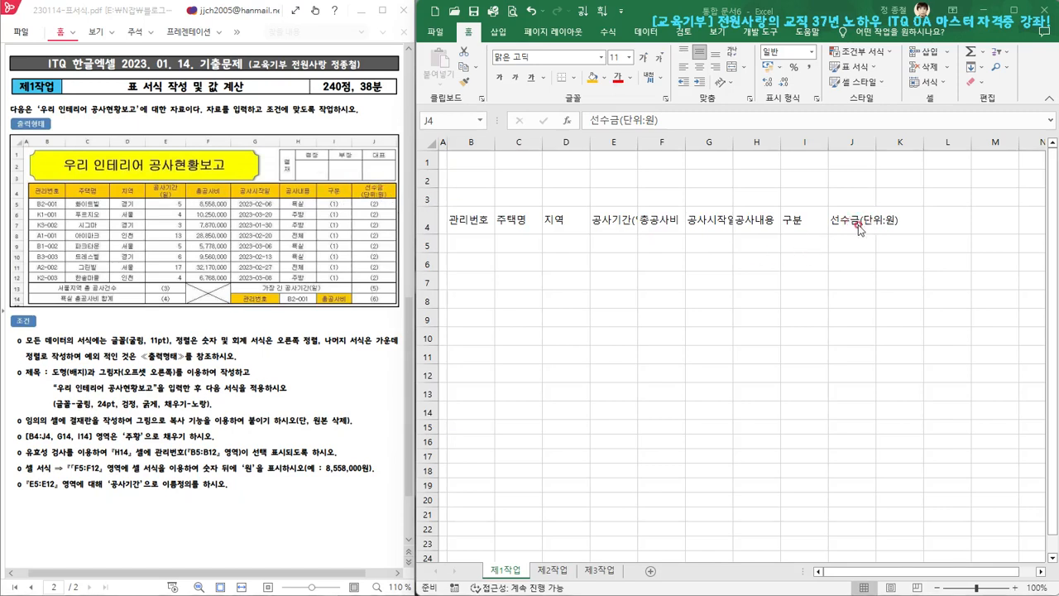
Enter B2-001, K1-001, K3-002, A1-001, B1-002, B3-003, A2-002, K2-003 in B5:B12, plus 서울지역 총 공사건수 in B13 and 욕실 총공사비 합계 in B14
{"action": "left_click", "coordinate": [478, 244]}
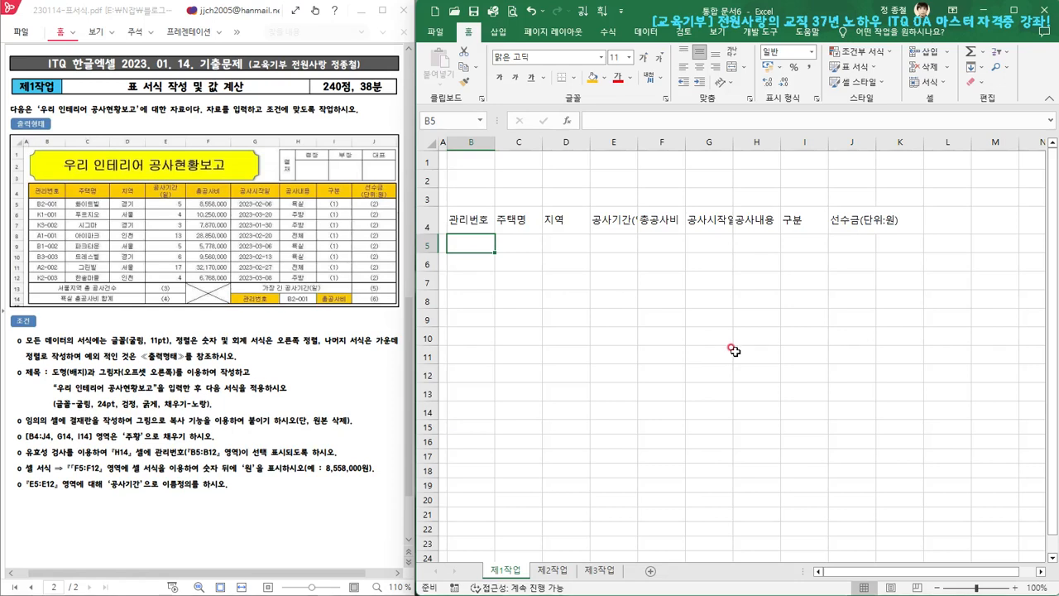
{"action": "key", "text": "Caps_Lock"}
{"action": "type", "text": "ㅠ"}
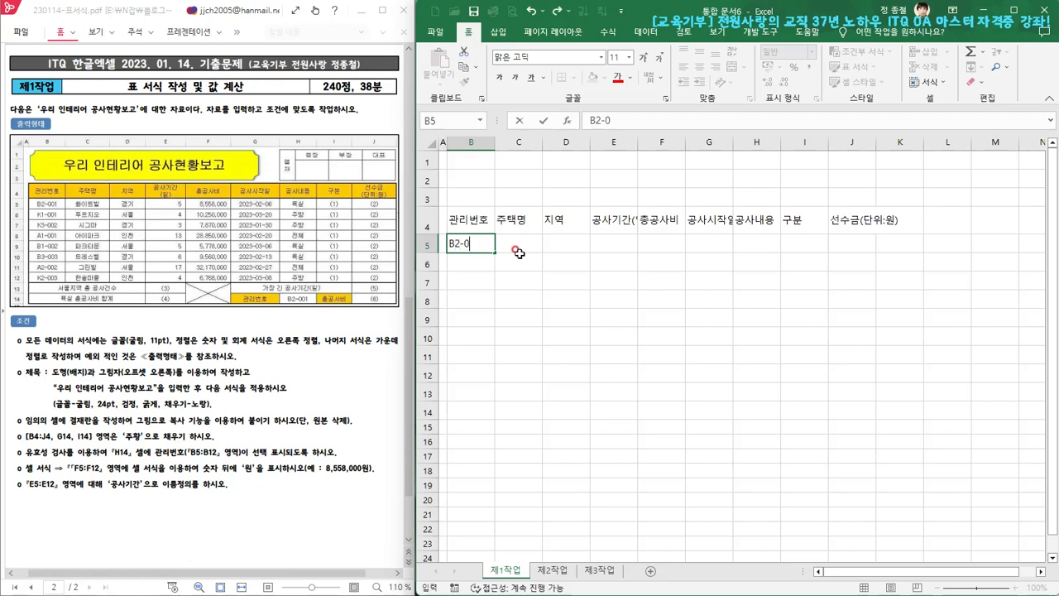
{"action": "key", "text": "Return"}
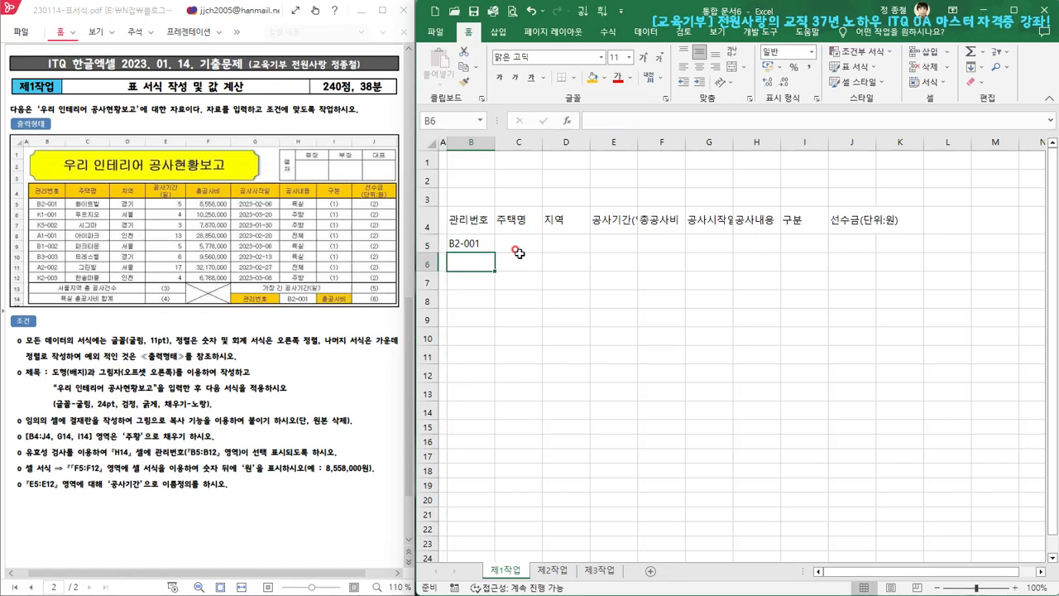
{"action": "type", "text": "K"}
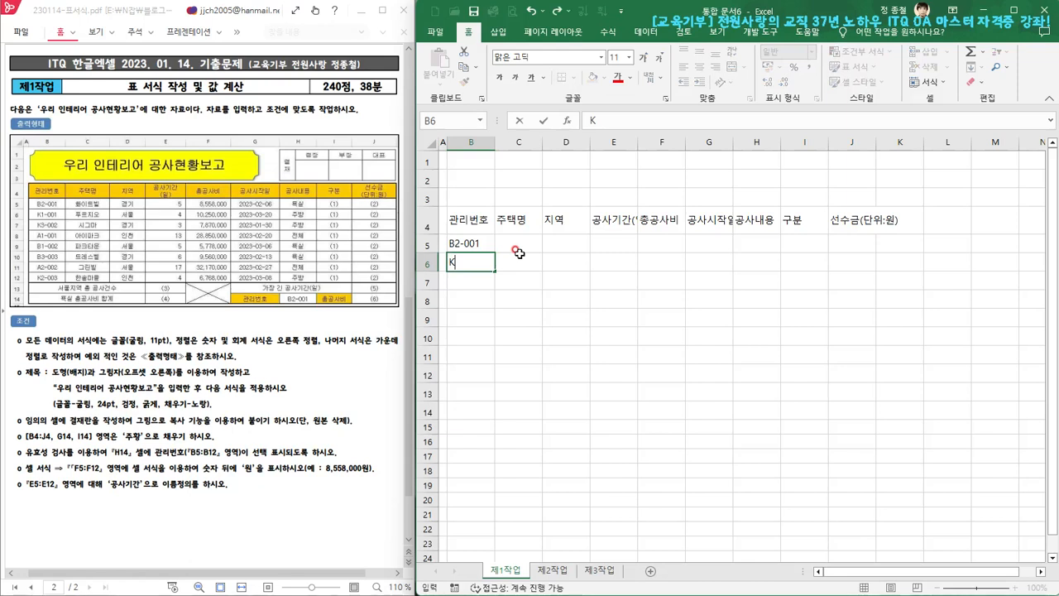
{"action": "type", "text": "1-0"}
{"action": "key", "text": "Return"}
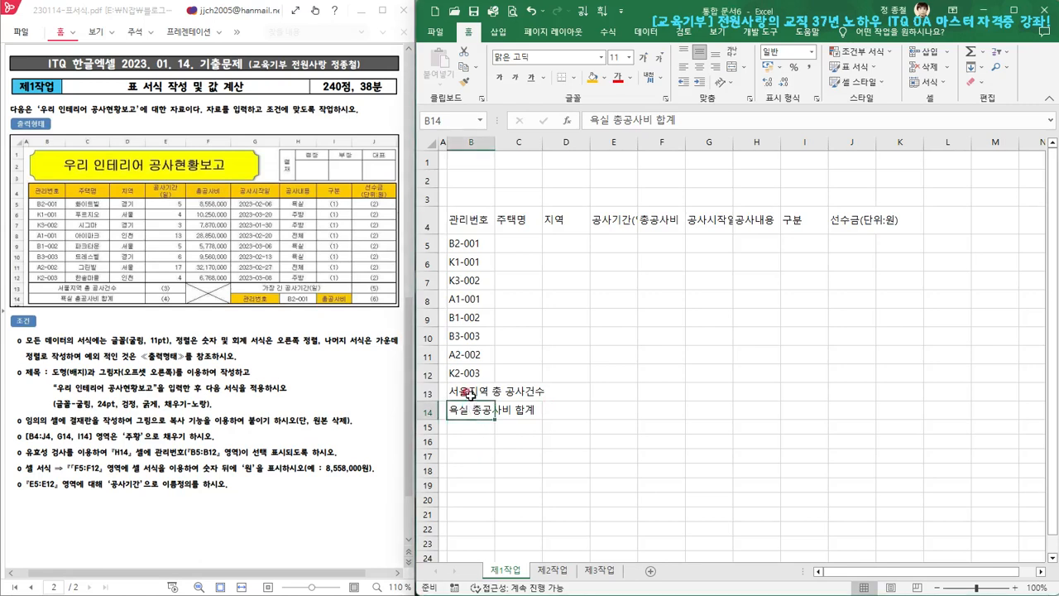
{"action": "left_click", "coordinate": [471, 394]}
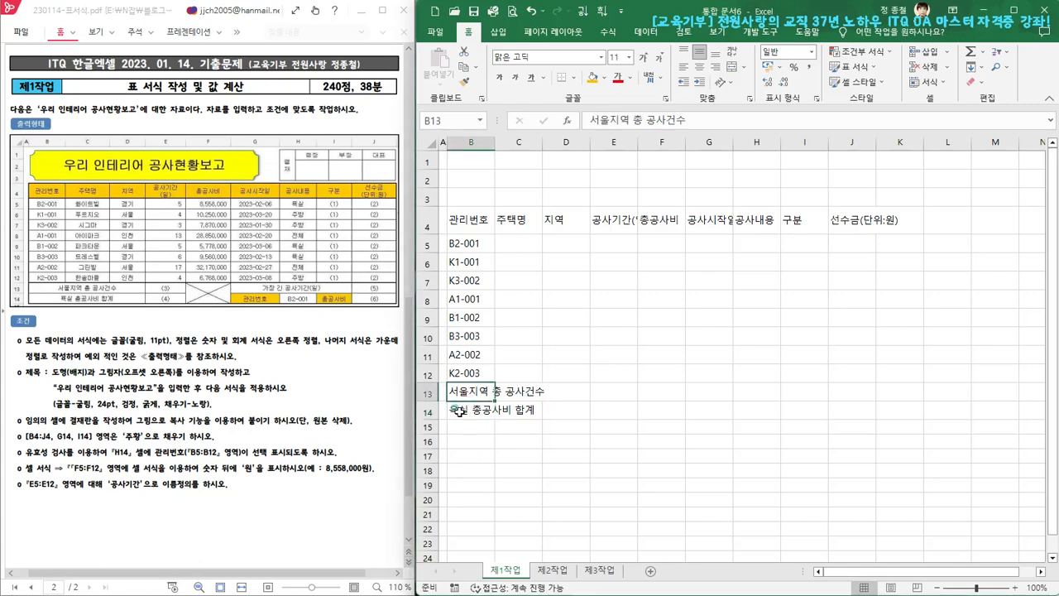
{"action": "left_click", "coordinate": [458, 407]}
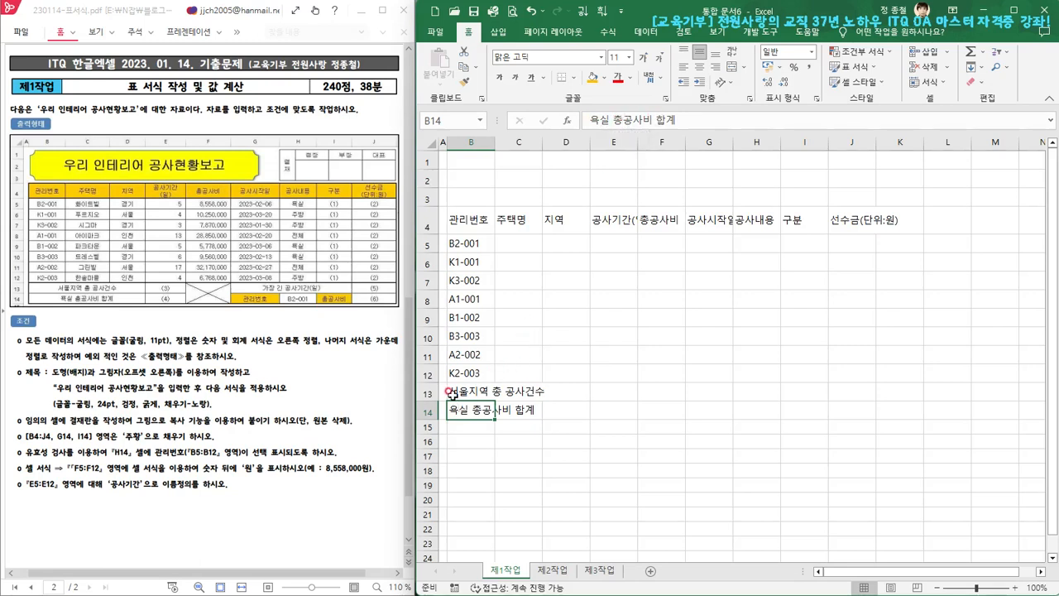
{"action": "left_click", "coordinate": [451, 395]}
{"action": "left_click", "coordinate": [460, 374]}
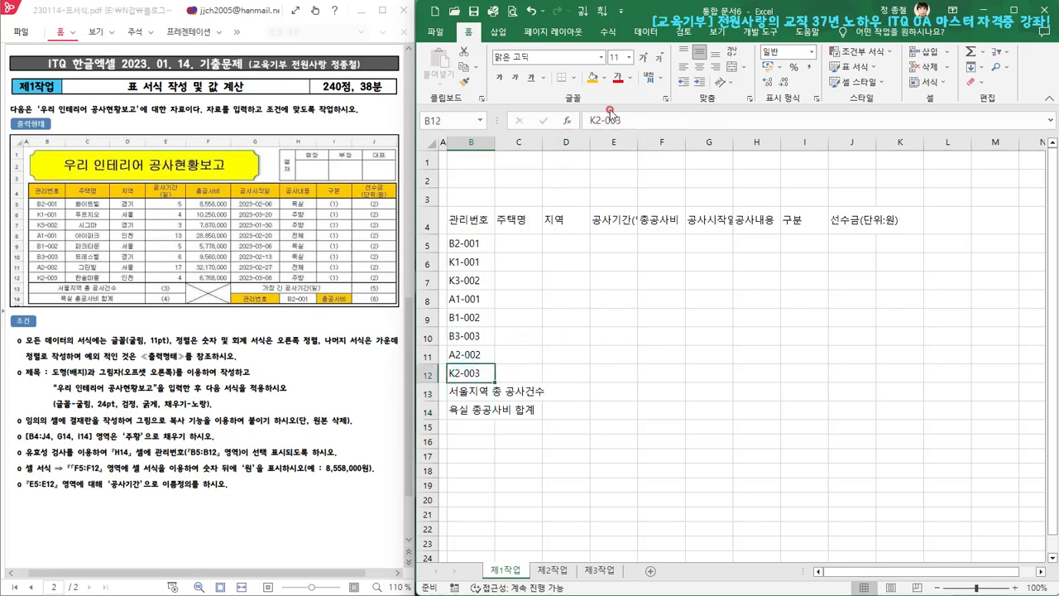
{"action": "left_click", "coordinate": [465, 355]}
{"action": "left_click", "coordinate": [461, 336]}
{"action": "left_click", "coordinate": [463, 391]}
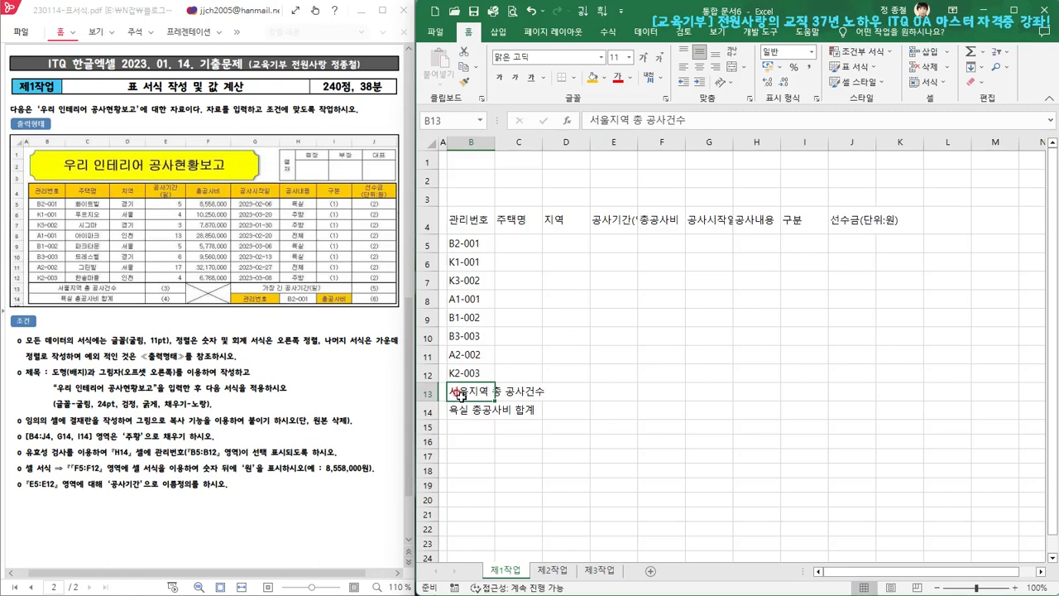
{"action": "left_click", "coordinate": [519, 391]}
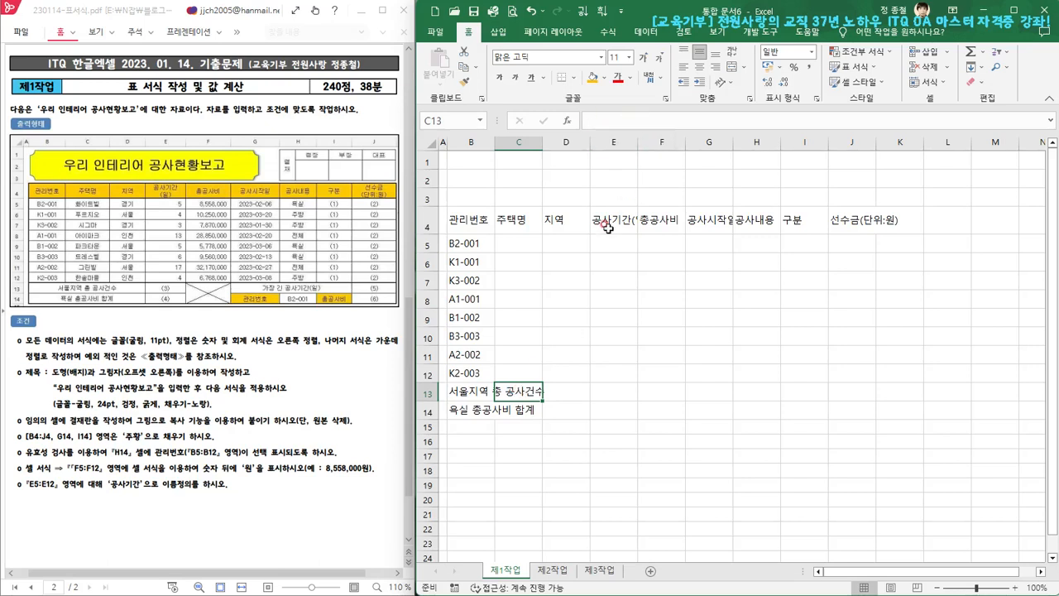
{"action": "left_click", "coordinate": [465, 392]}
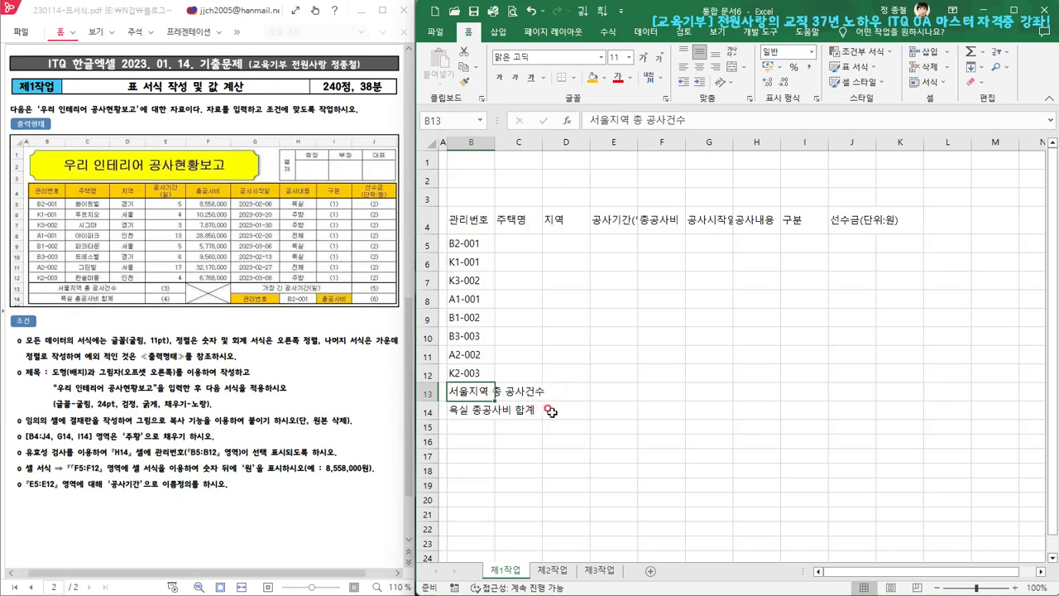
Fill C5:H12 with the construction data from the exam sheet, and enter 가장 긴 공사기간(일) in G13, 관리번호 in G14 and 총공사비 in I14
{"action": "left_click", "coordinate": [468, 409]}
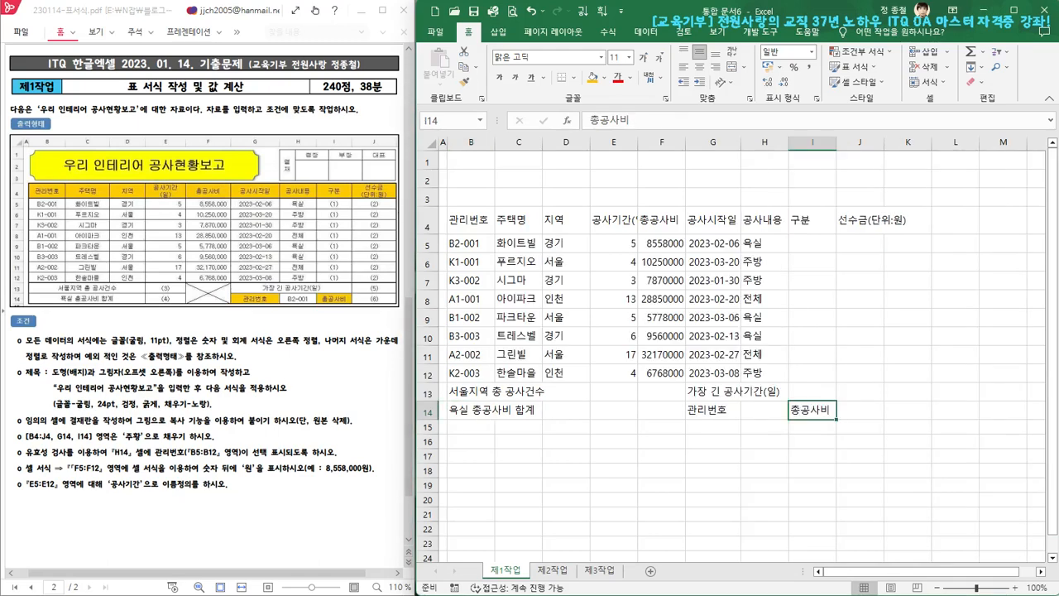
{"action": "left_click", "coordinate": [811, 412]}
{"action": "left_click", "coordinate": [767, 412]}
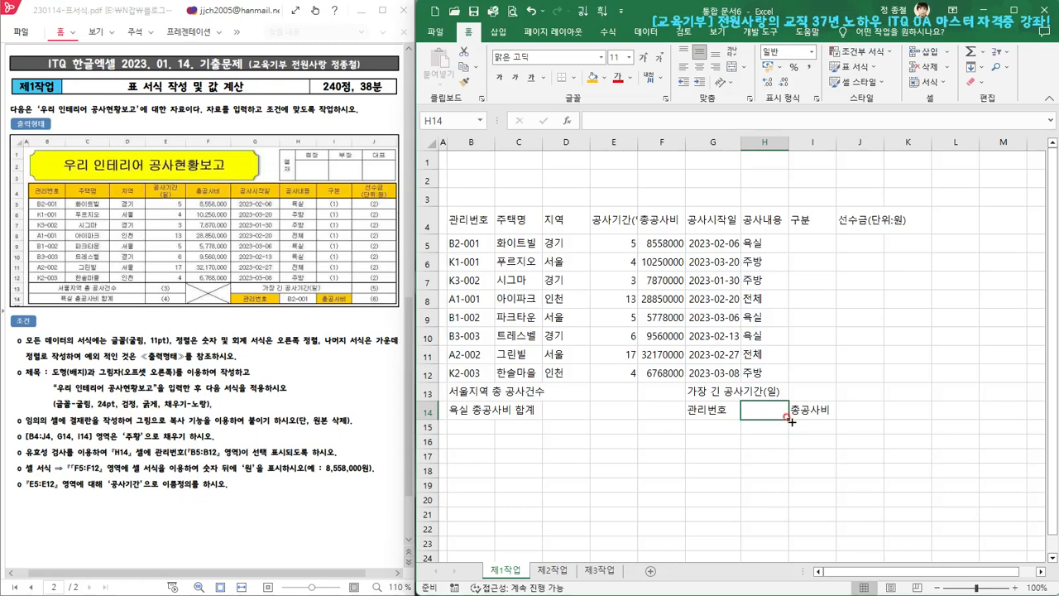
{"action": "key", "text": "Right"}
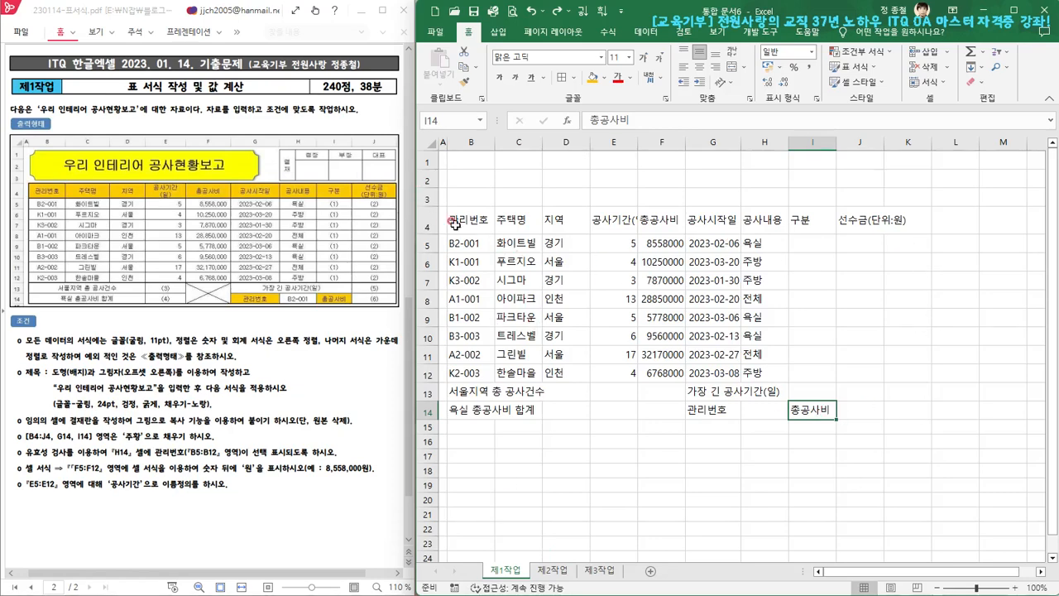
Set the font of all cells on the 제1작업 sheet to 굴림 and center them horizontally
{"action": "left_click", "coordinate": [427, 140]}
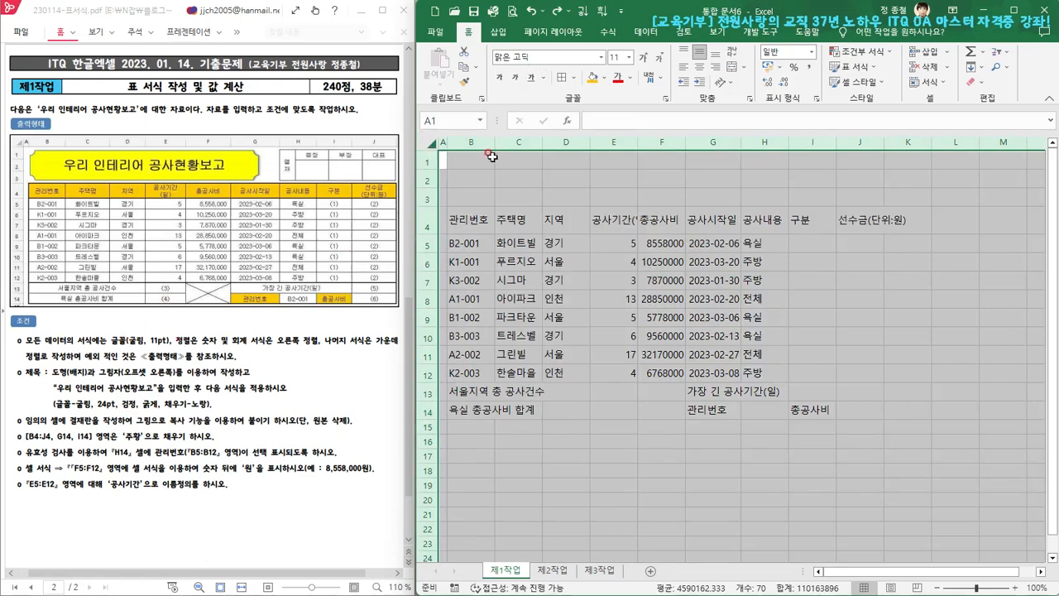
{"action": "left_click", "coordinate": [550, 56]}
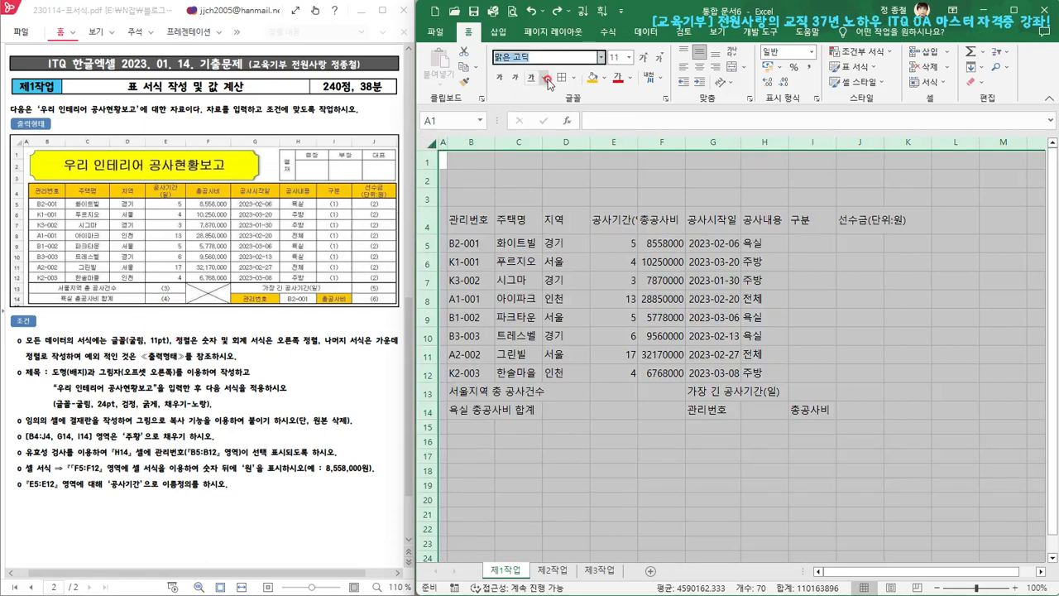
{"action": "type", "text": "굴림"}
{"action": "key", "text": "Return"}
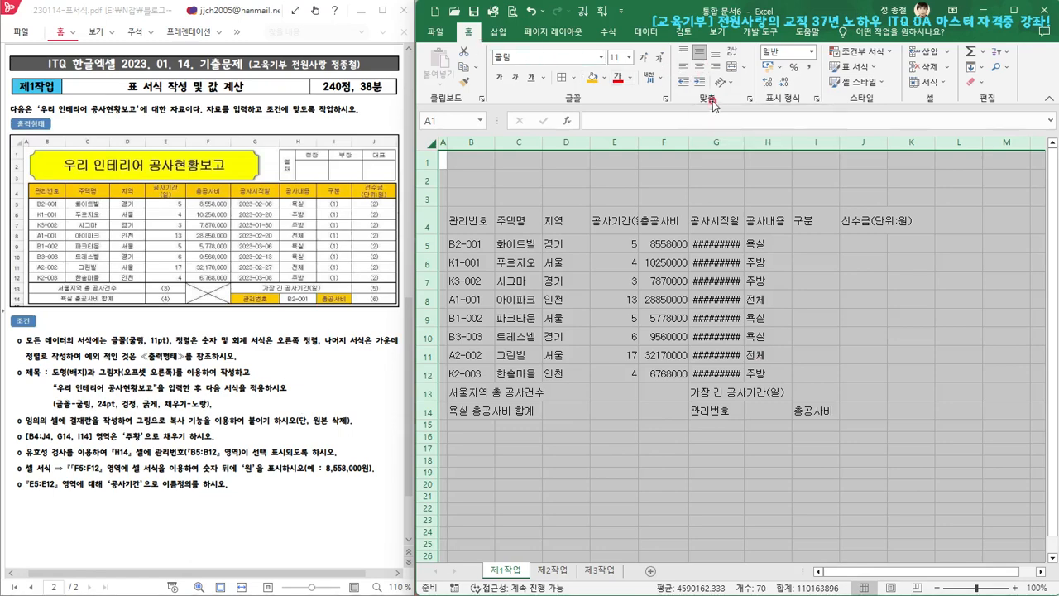
{"action": "left_click", "coordinate": [701, 67]}
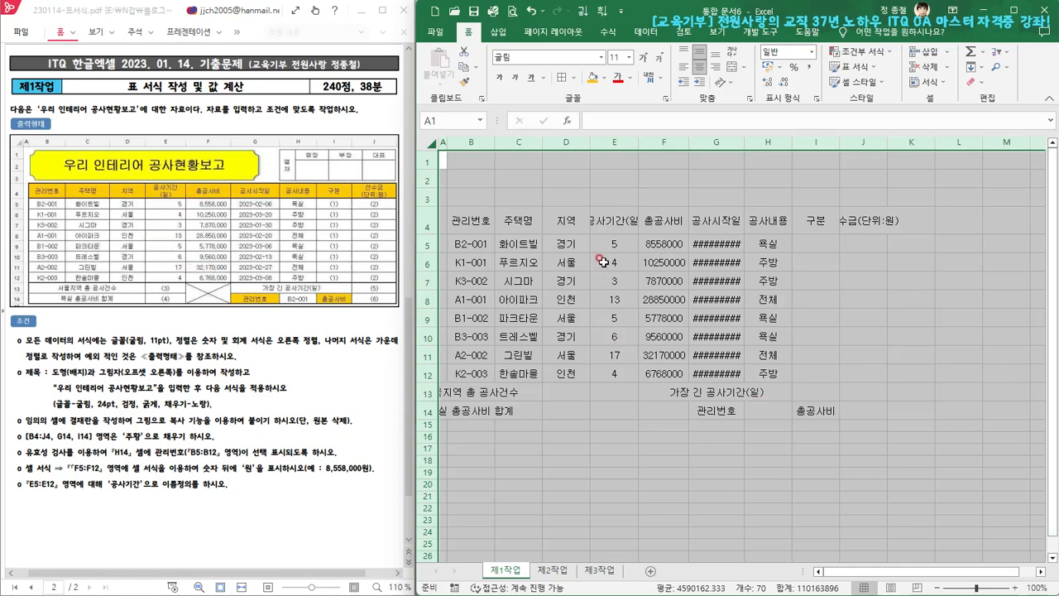
Right-align the 공사기간 and 총공사비 values in E5:F12 and apply the comma style to them
{"action": "left_click_drag", "start_coordinate": [605, 245], "coordinate": [661, 376]}
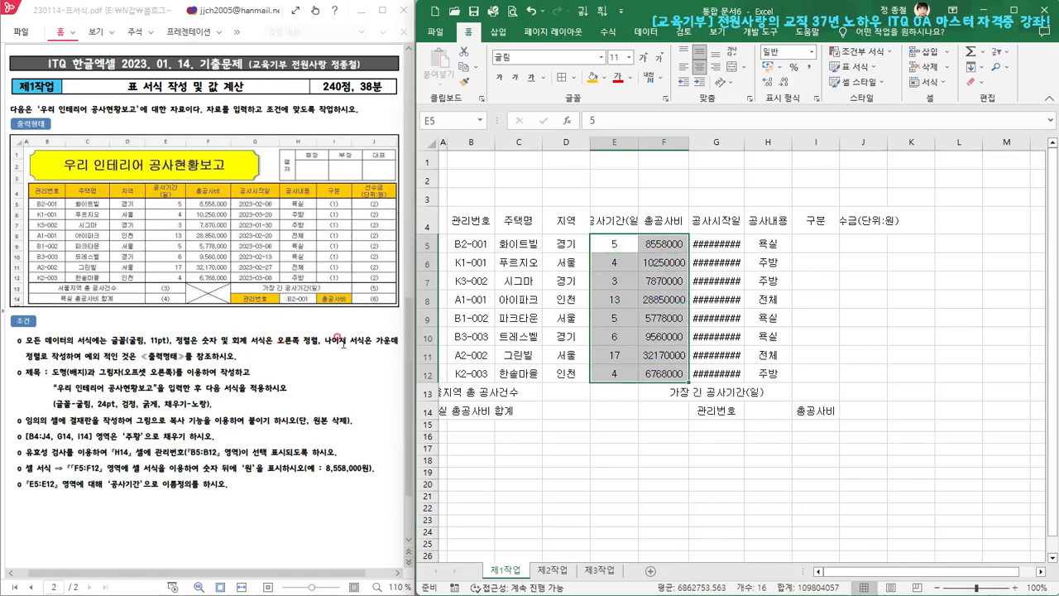
{"action": "left_click", "coordinate": [715, 66]}
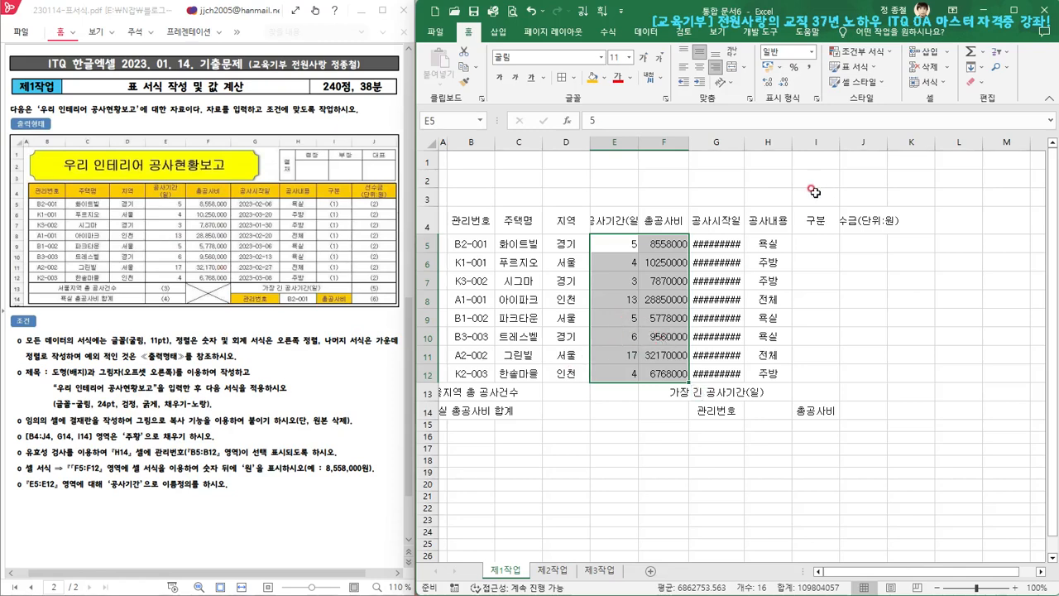
{"action": "left_click", "coordinate": [811, 71]}
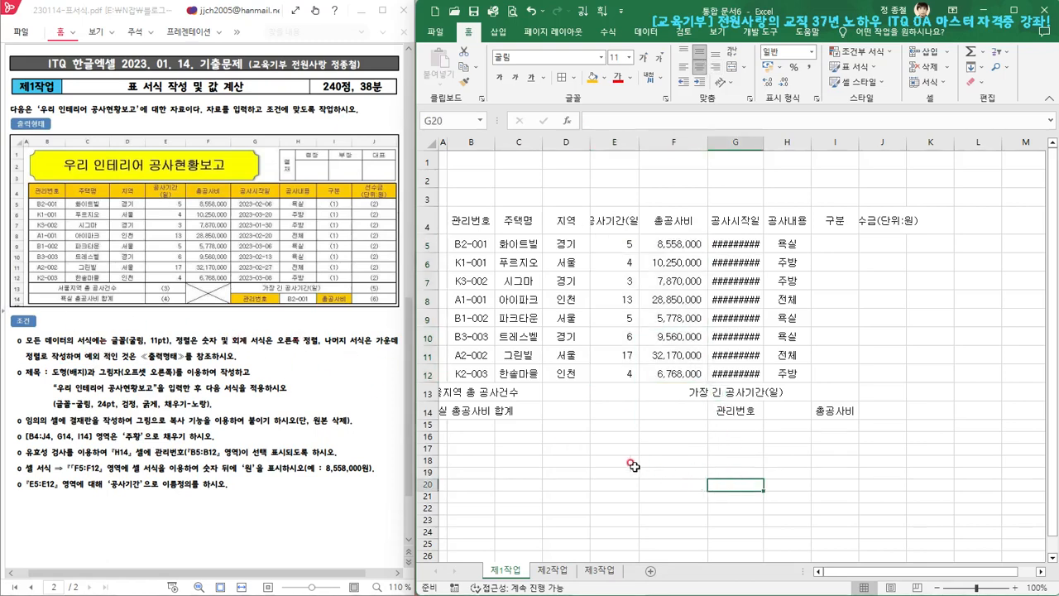
{"action": "left_click", "coordinate": [18, 249]}
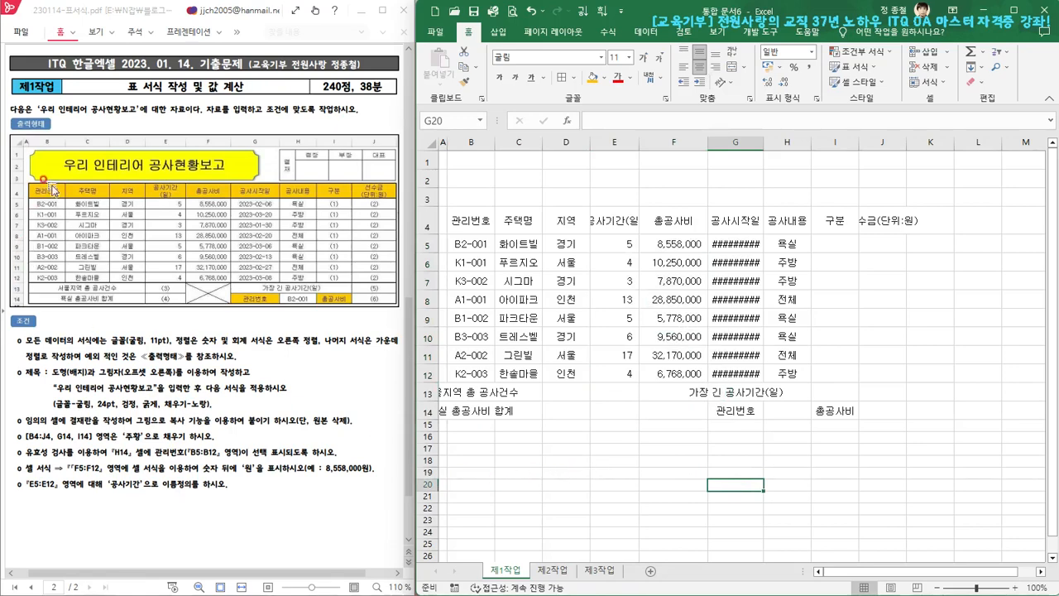
{"action": "left_click", "coordinate": [321, 209]}
{"action": "left_click", "coordinate": [621, 250]}
{"action": "left_click", "coordinate": [457, 217]}
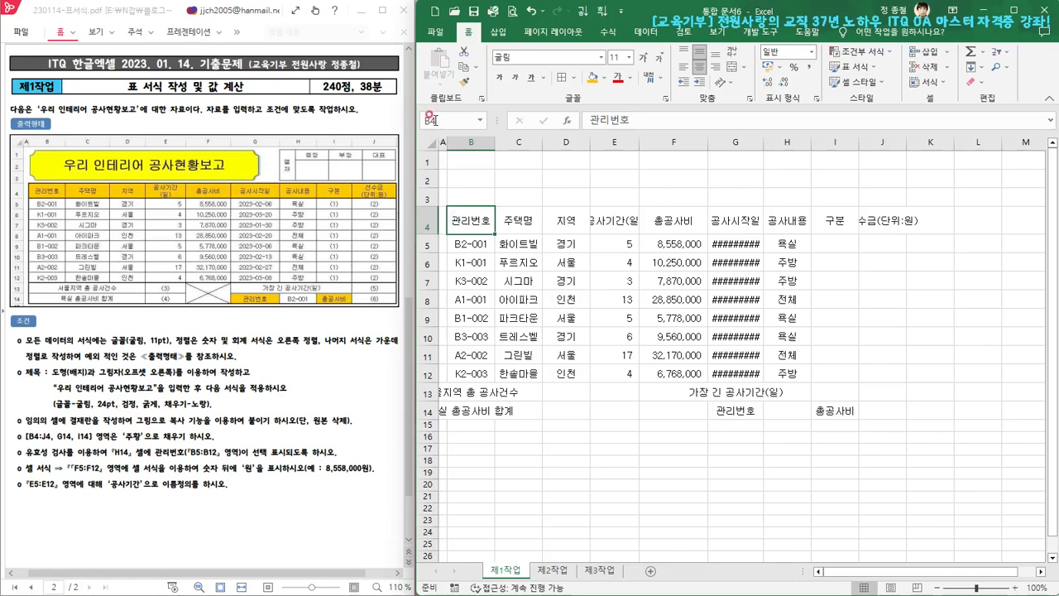
{"action": "left_click", "coordinate": [884, 411]}
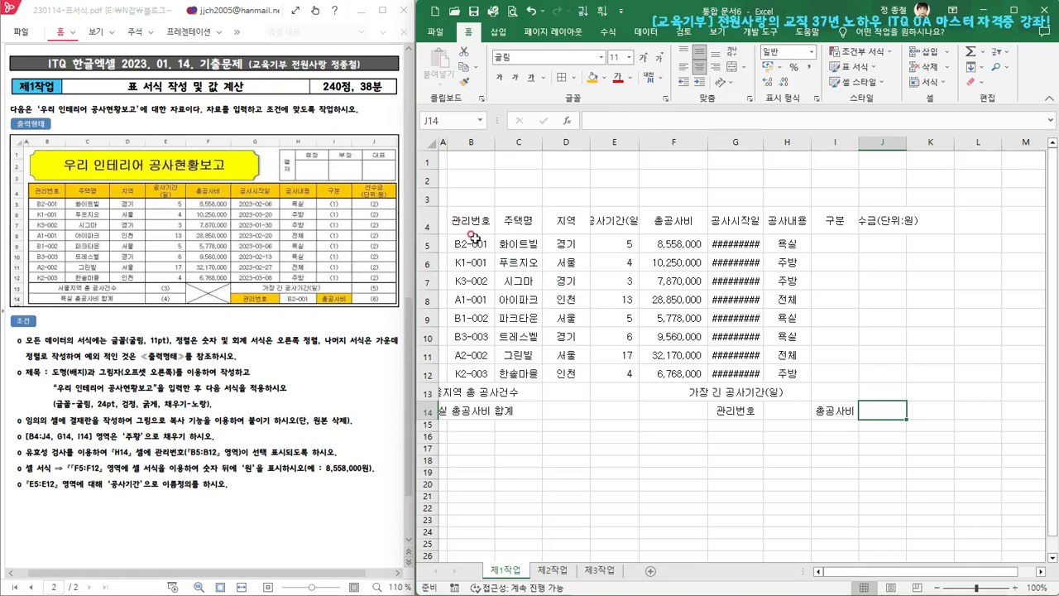
{"action": "left_click_drag", "start_coordinate": [467, 221], "coordinate": [885, 412]}
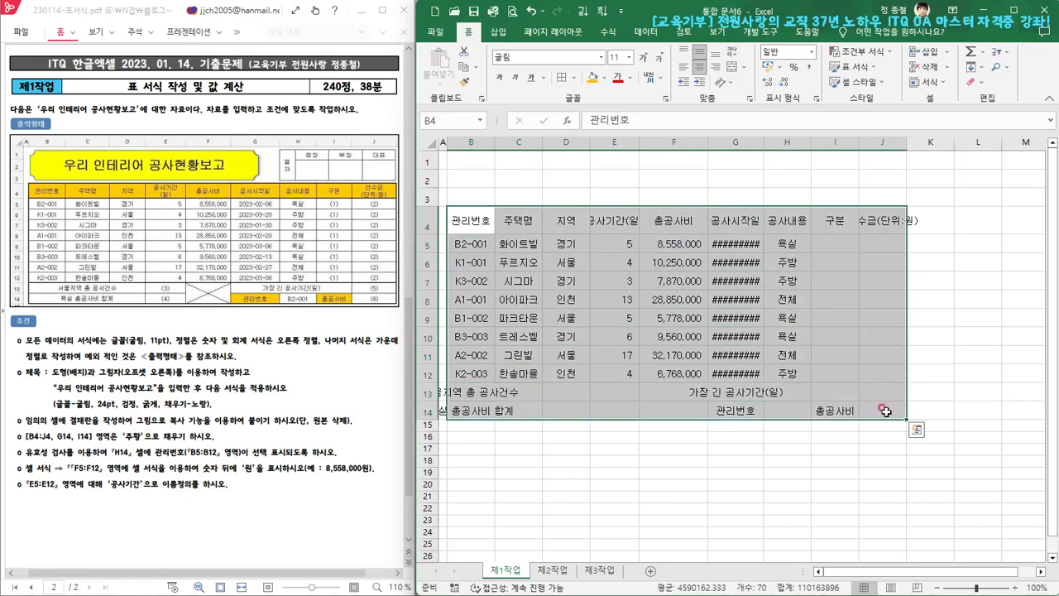
{"action": "left_click", "coordinate": [885, 412]}
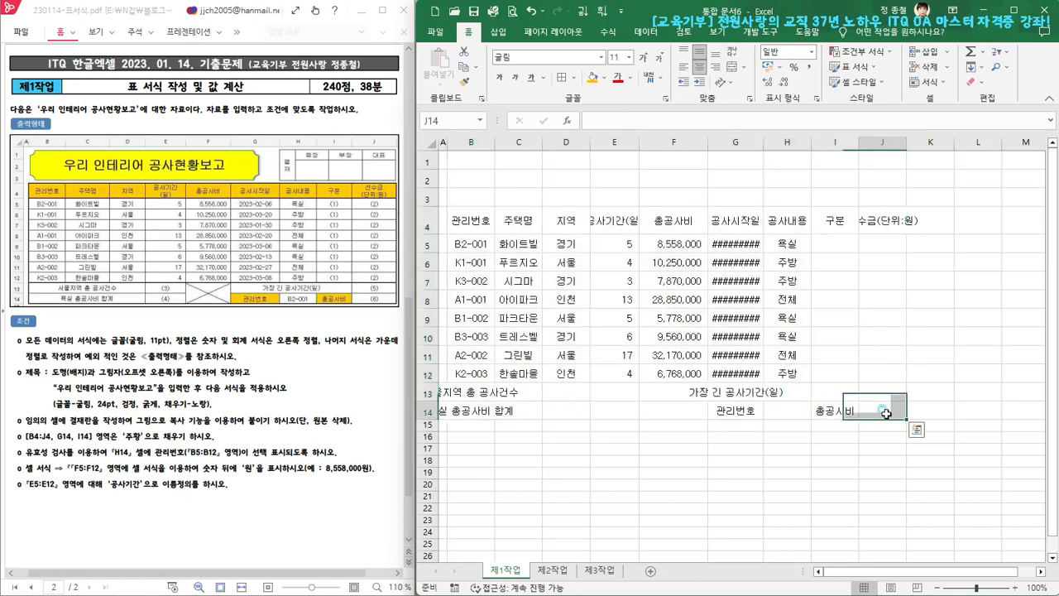
Apply all borders (모든 테두리) to the table range B4:J14 and clear the selection
{"action": "left_click", "coordinate": [461, 218]}
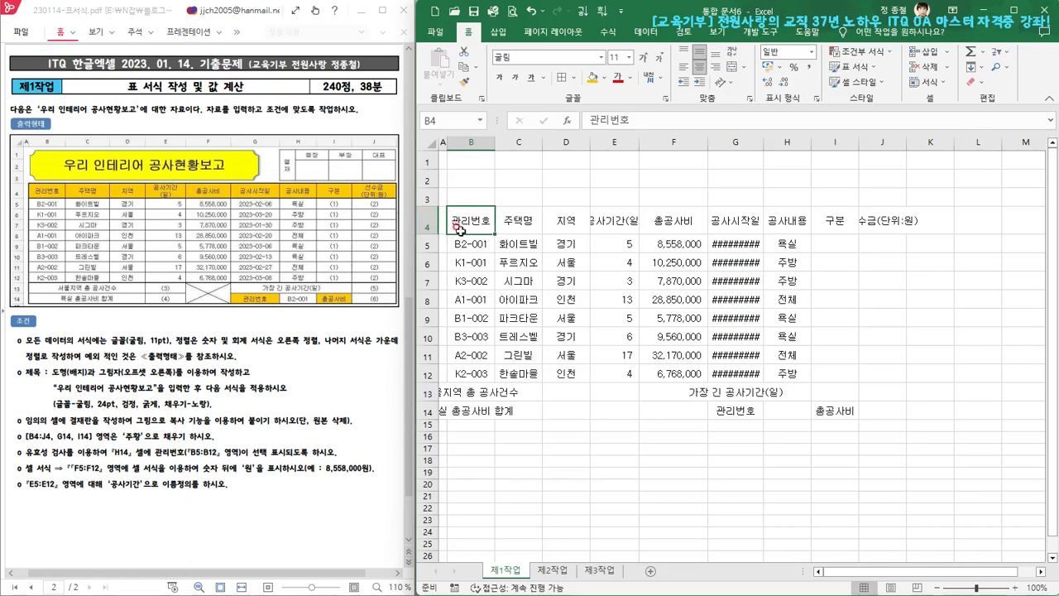
{"action": "left_click", "coordinate": [883, 411], "text": "shift"}
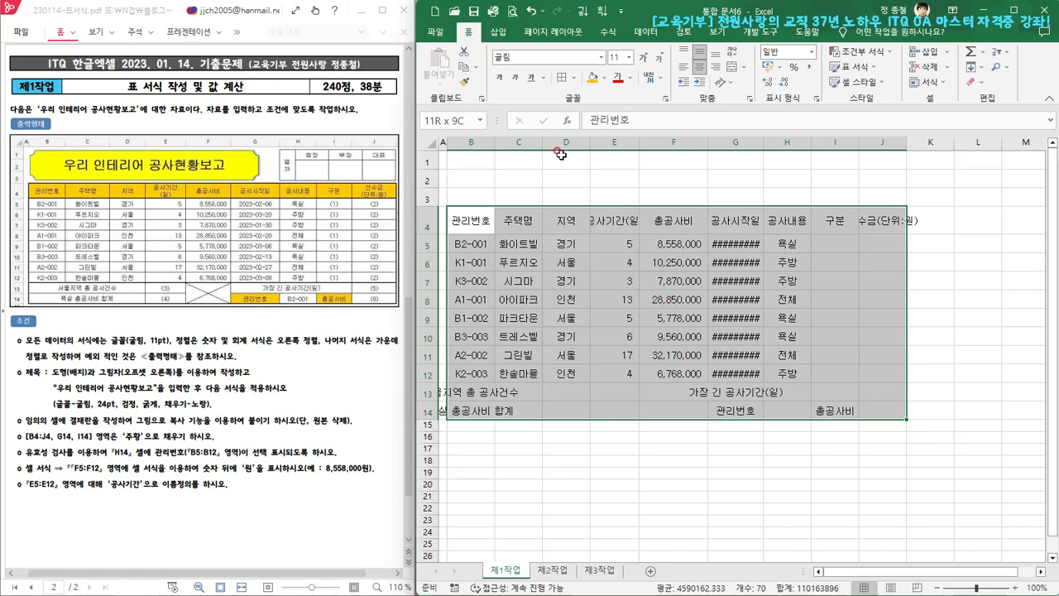
{"action": "left_click", "coordinate": [576, 78]}
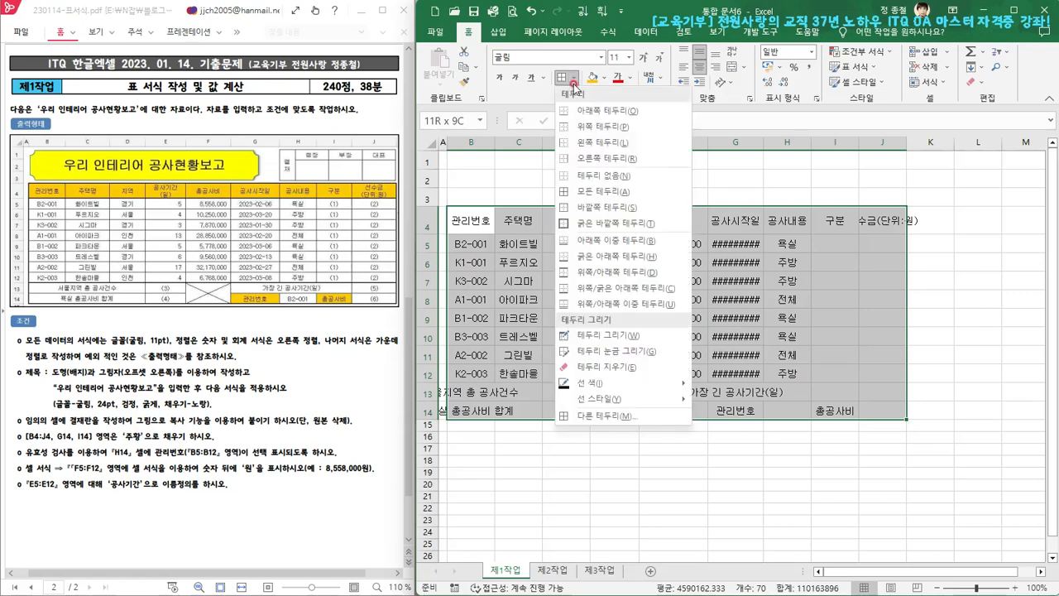
{"action": "left_click", "coordinate": [620, 192]}
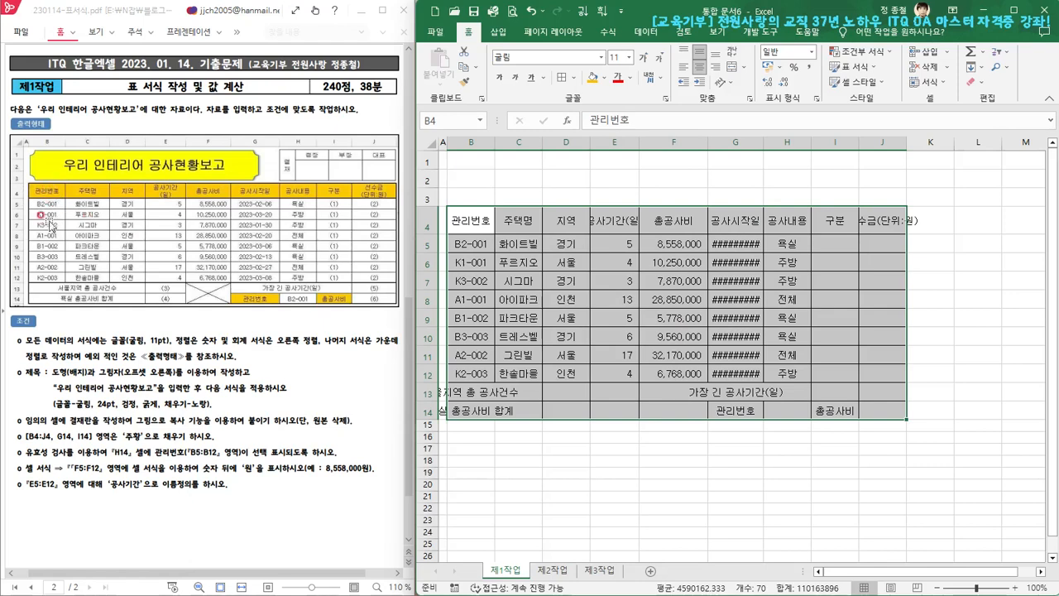
{"action": "left_click", "coordinate": [612, 508]}
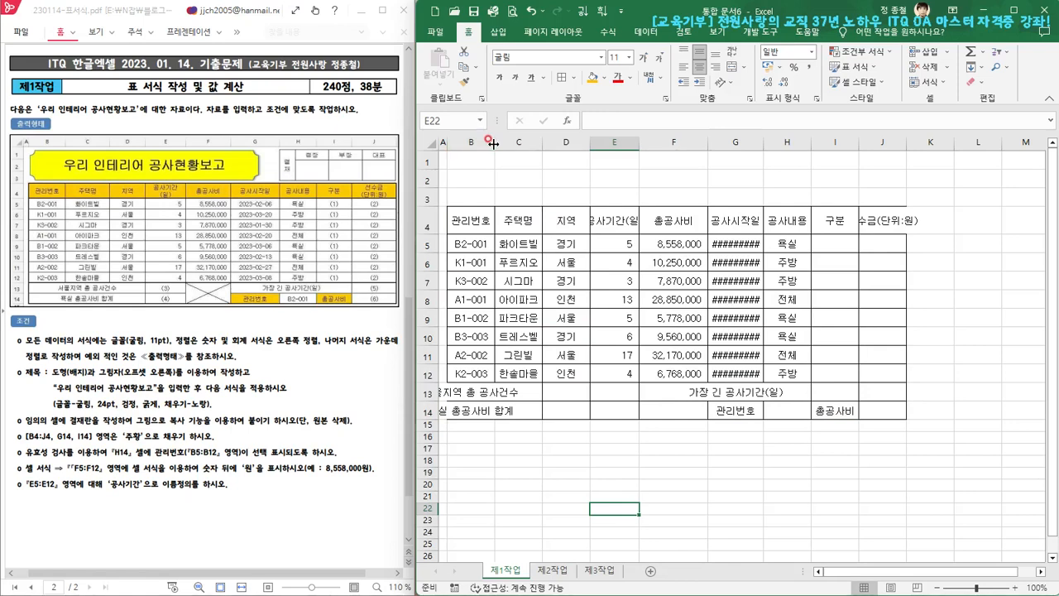
Widen columns B, C, D and E so the 공사기간(일) heading fits inside its cell
{"action": "left_click_drag", "start_coordinate": [493, 144], "coordinate": [500, 145]}
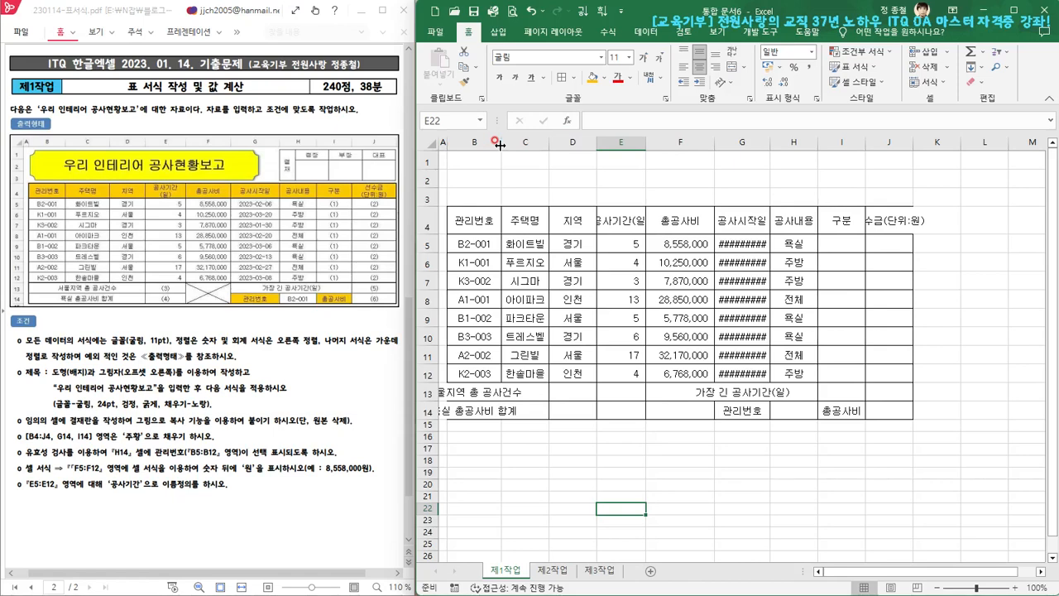
{"action": "left_click_drag", "start_coordinate": [551, 145], "coordinate": [566, 144]}
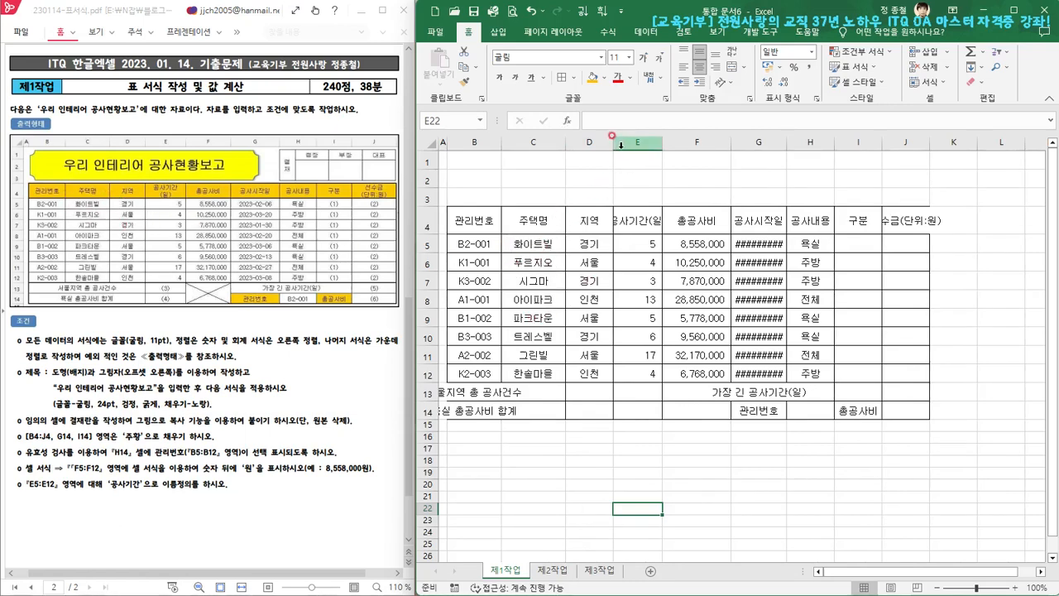
{"action": "left_click_drag", "start_coordinate": [613, 145], "coordinate": [619, 146]}
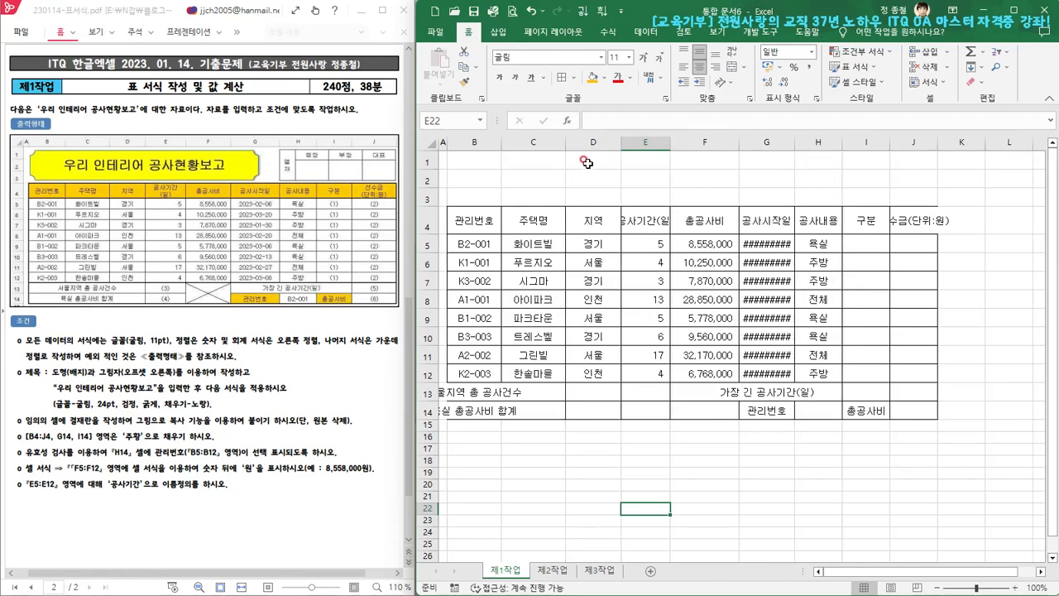
{"action": "left_click_drag", "start_coordinate": [566, 143], "coordinate": [570, 144]}
{"action": "left_click_drag", "start_coordinate": [672, 144], "coordinate": [700, 154]}
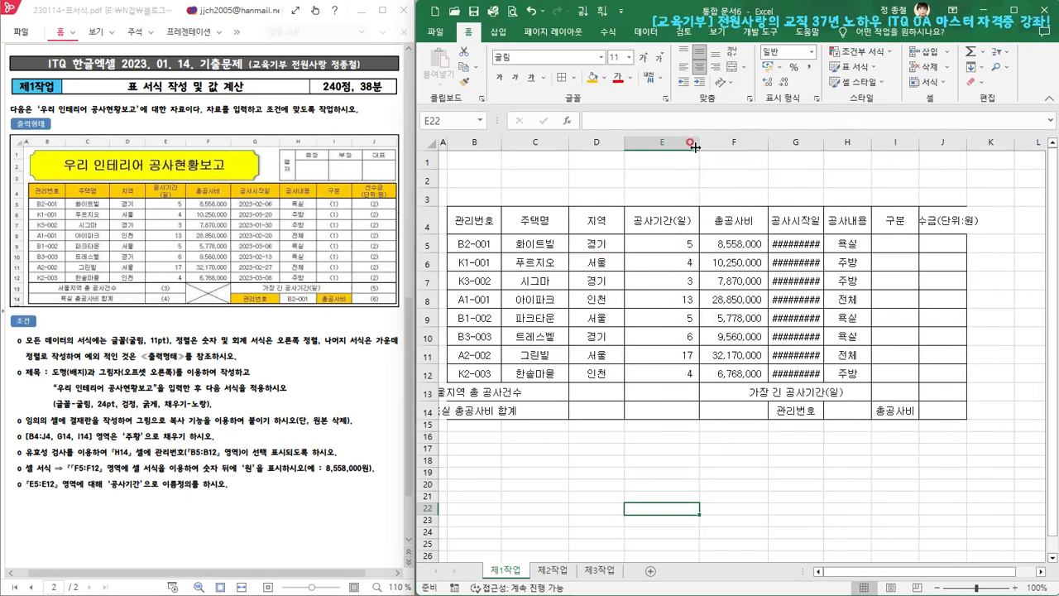
{"action": "left_click_drag", "start_coordinate": [699, 145], "coordinate": [693, 145]}
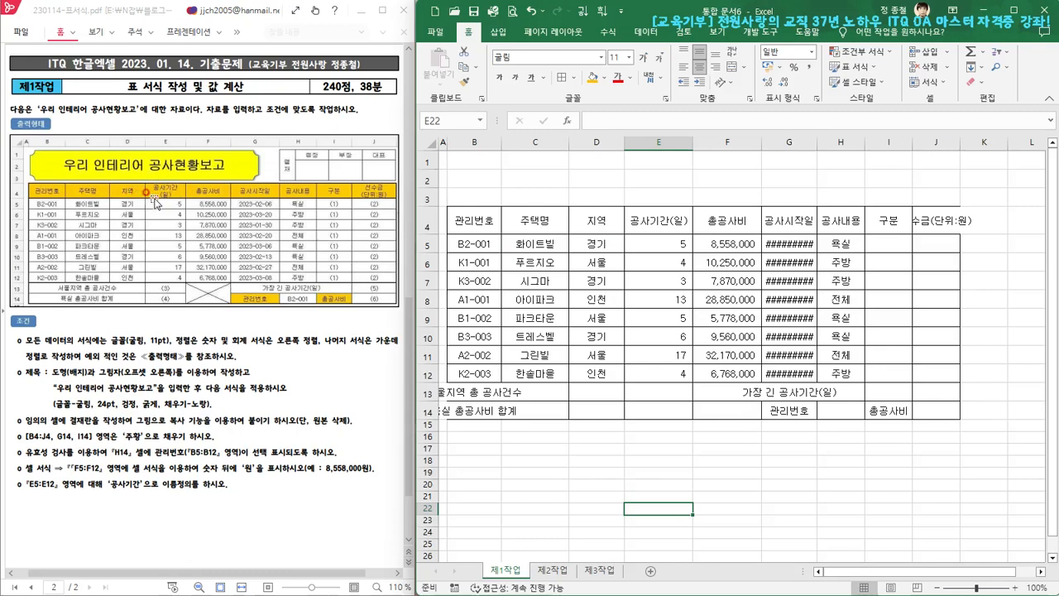
Insert a line break before (일) in the 공사기간(일) heading in E4
{"action": "left_click", "coordinate": [668, 220]}
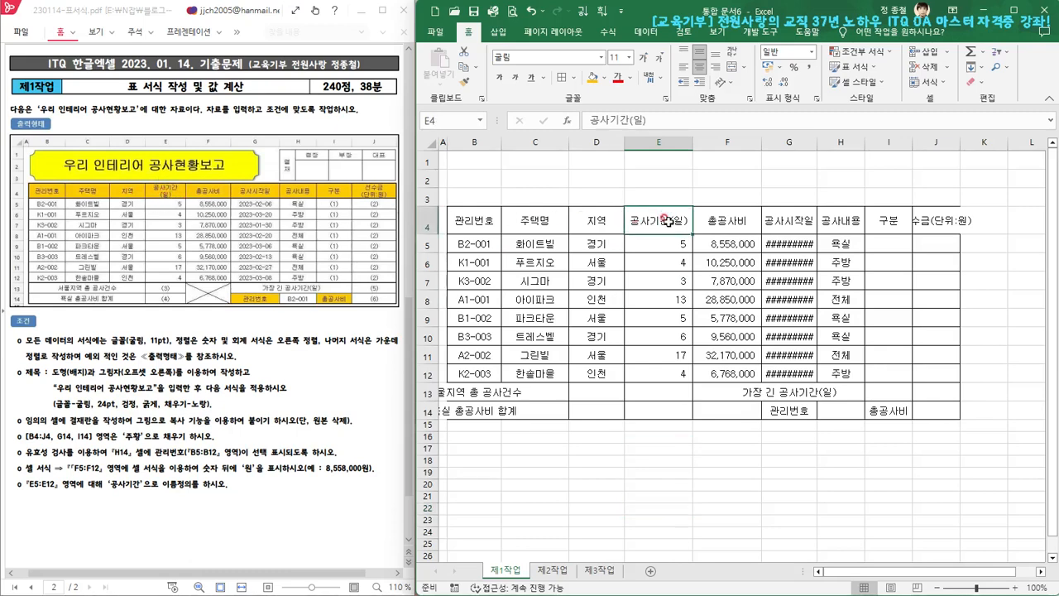
{"action": "double_click", "coordinate": [668, 220]}
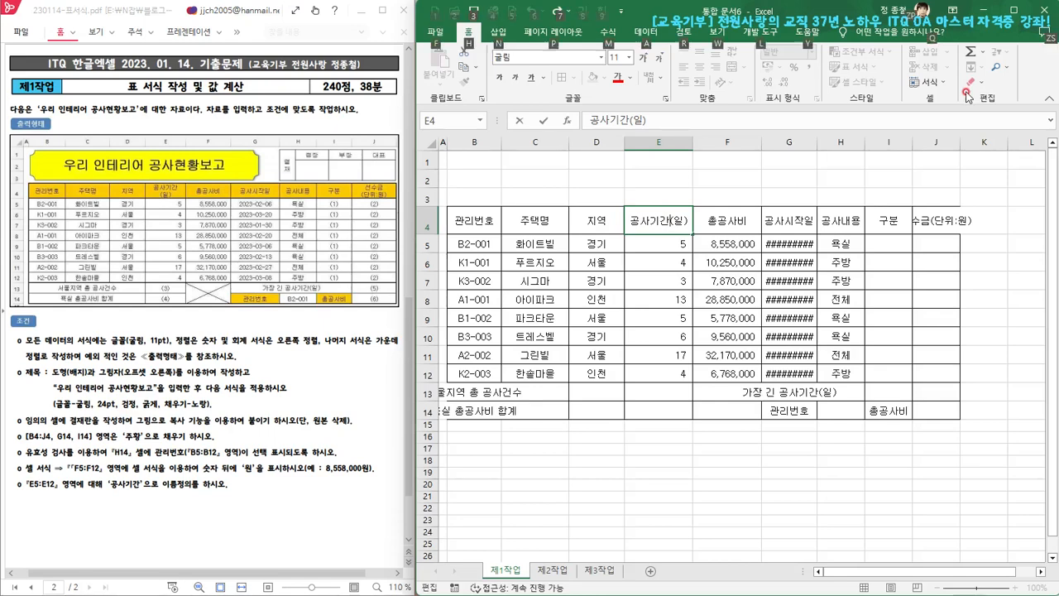
{"action": "key", "text": "alt"}
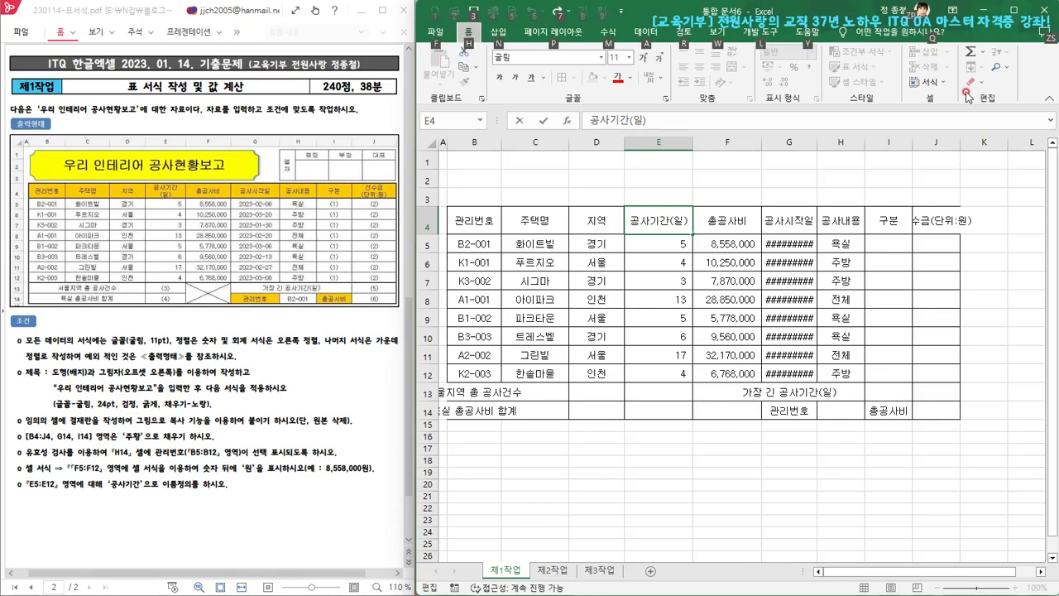
{"action": "key", "text": "Escape"}
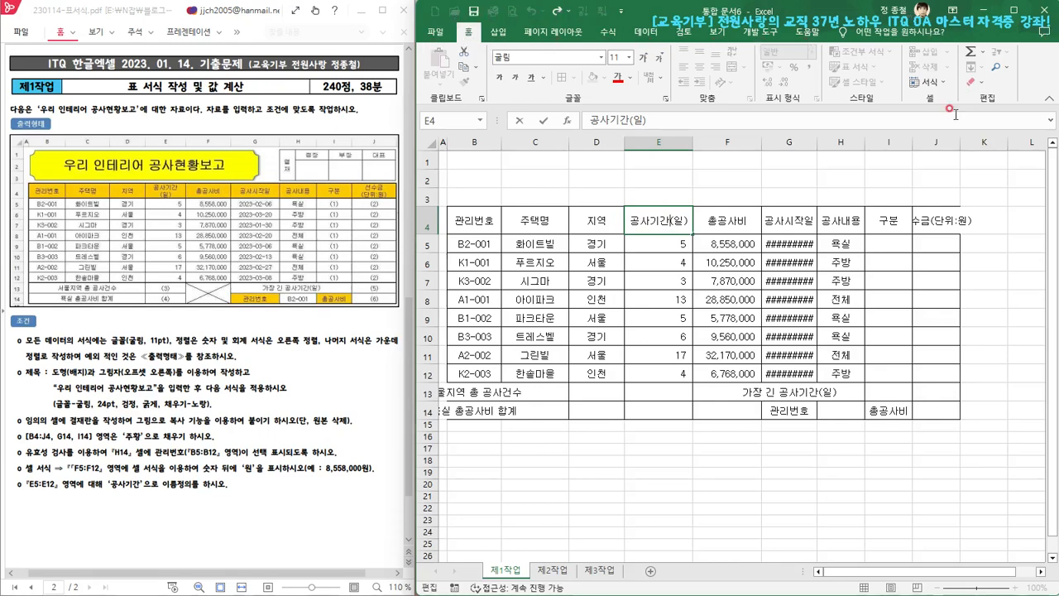
{"action": "key", "text": "alt+Return"}
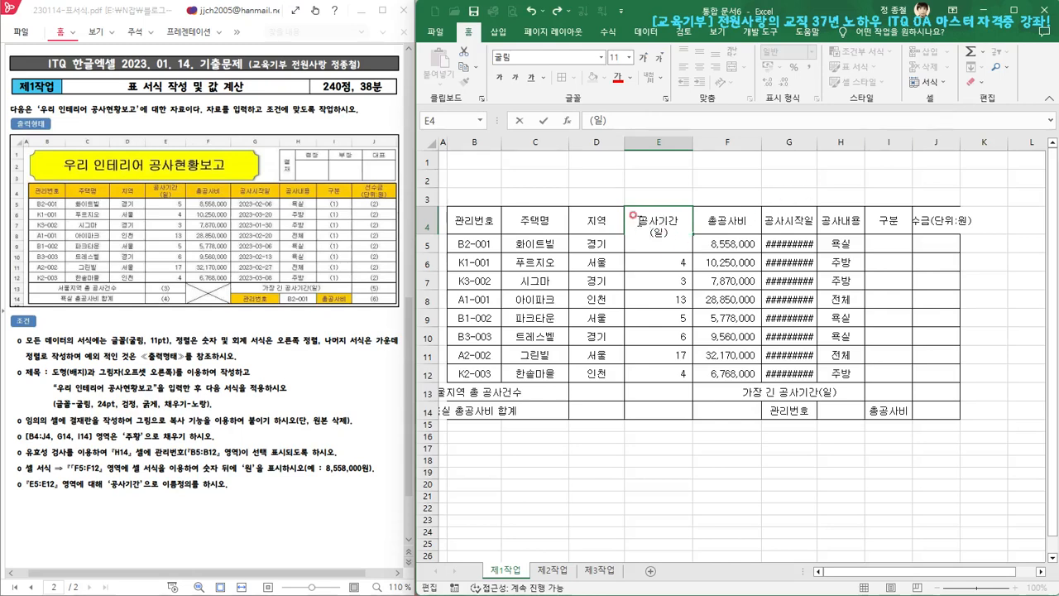
{"action": "left_click", "coordinate": [653, 298]}
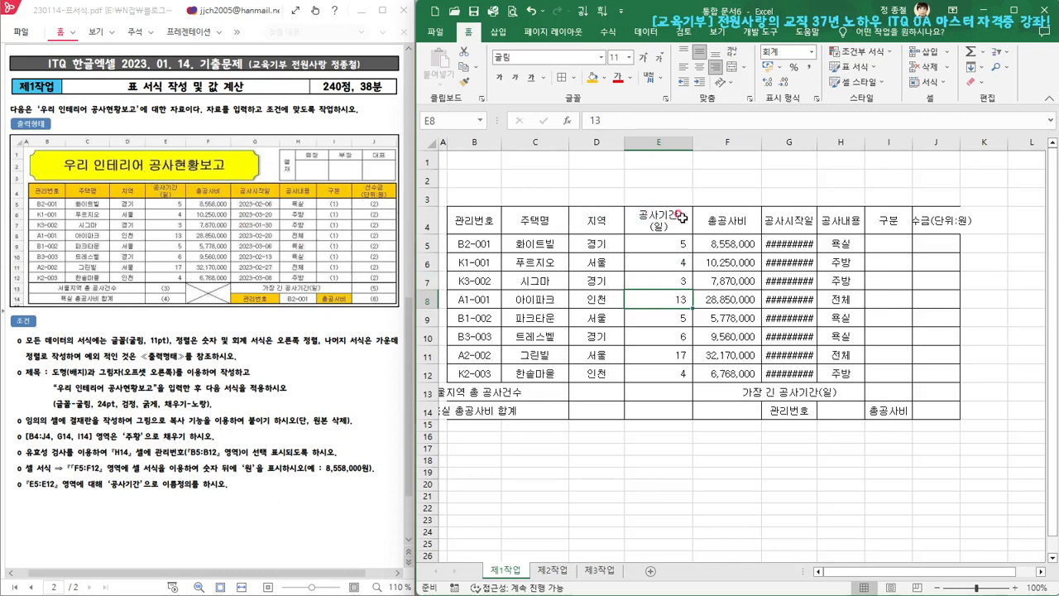
Split the 선수금(단위:원) heading in J4 into two lines, breaking before (단위:원)
{"action": "left_click", "coordinate": [933, 222]}
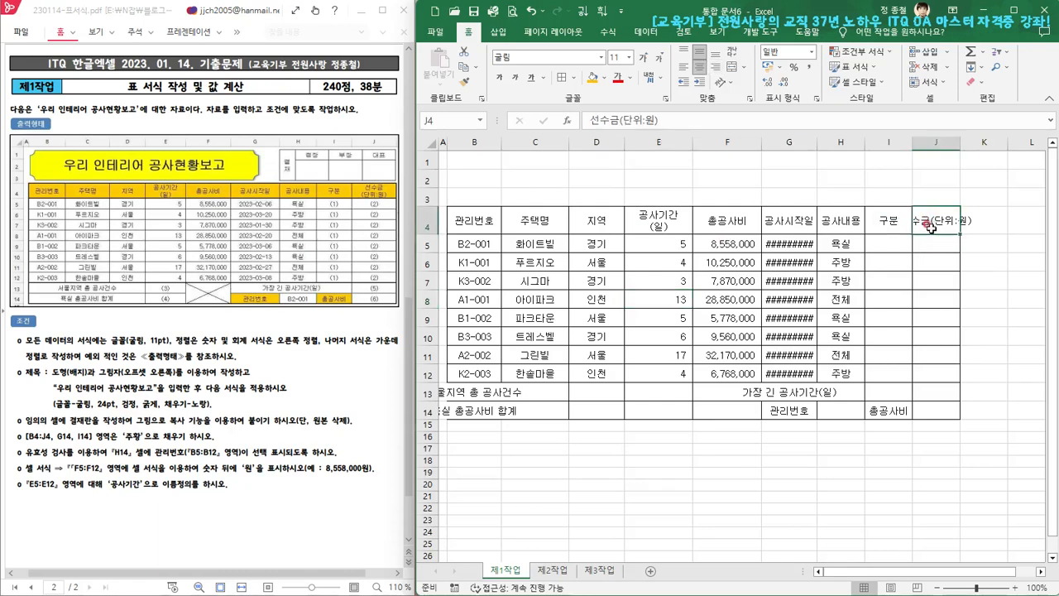
{"action": "double_click", "coordinate": [931, 222]}
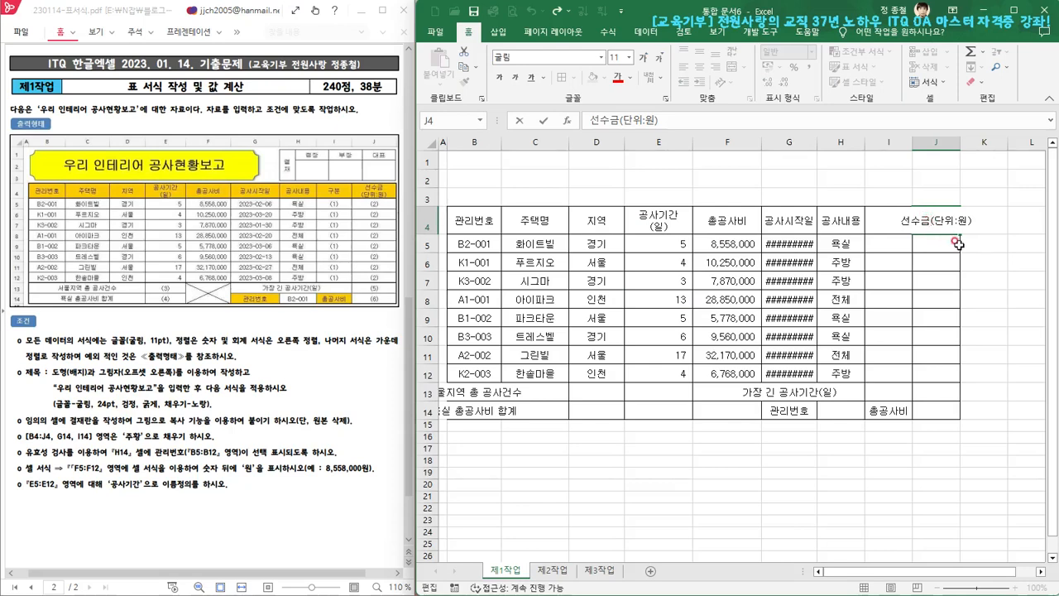
{"action": "key", "text": "alt+Return"}
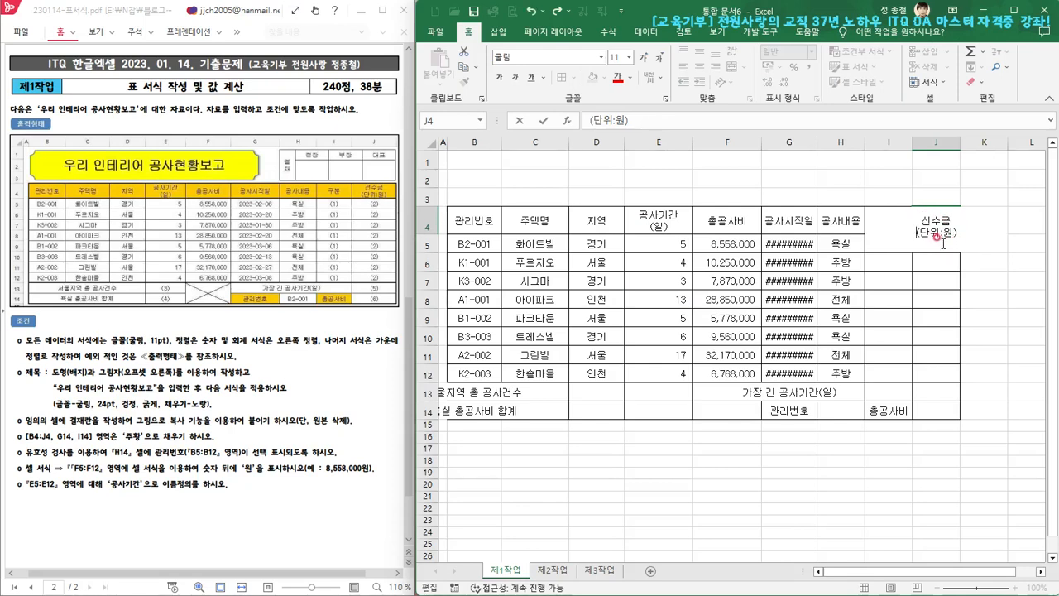
{"action": "left_click", "coordinate": [927, 301]}
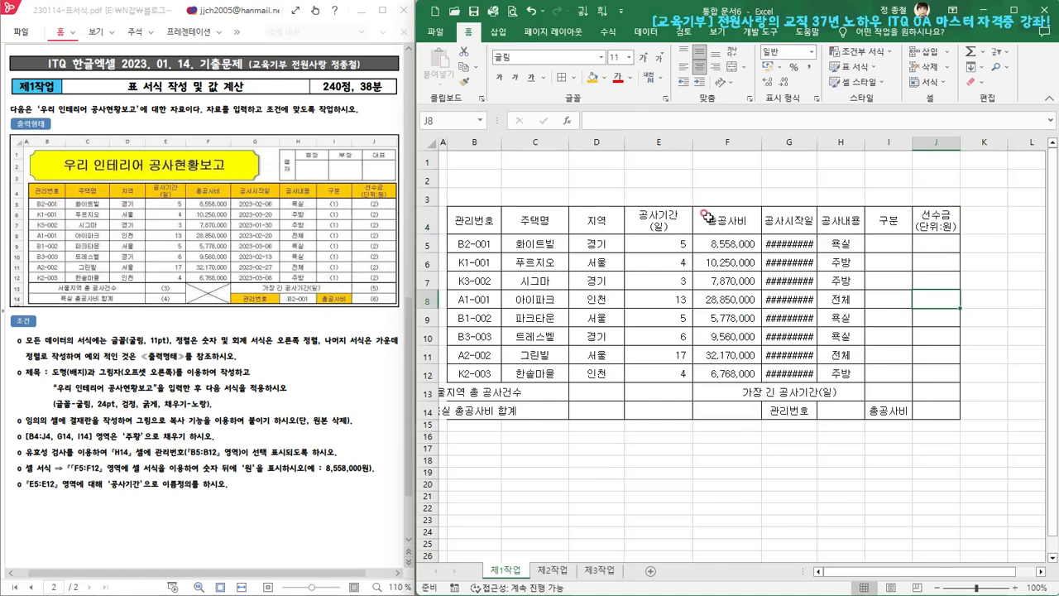
Narrow column E slightly and widen columns F through J so the 공사시작일 dates and the headings fit fully
{"action": "left_click_drag", "start_coordinate": [692, 143], "coordinate": [691, 143]}
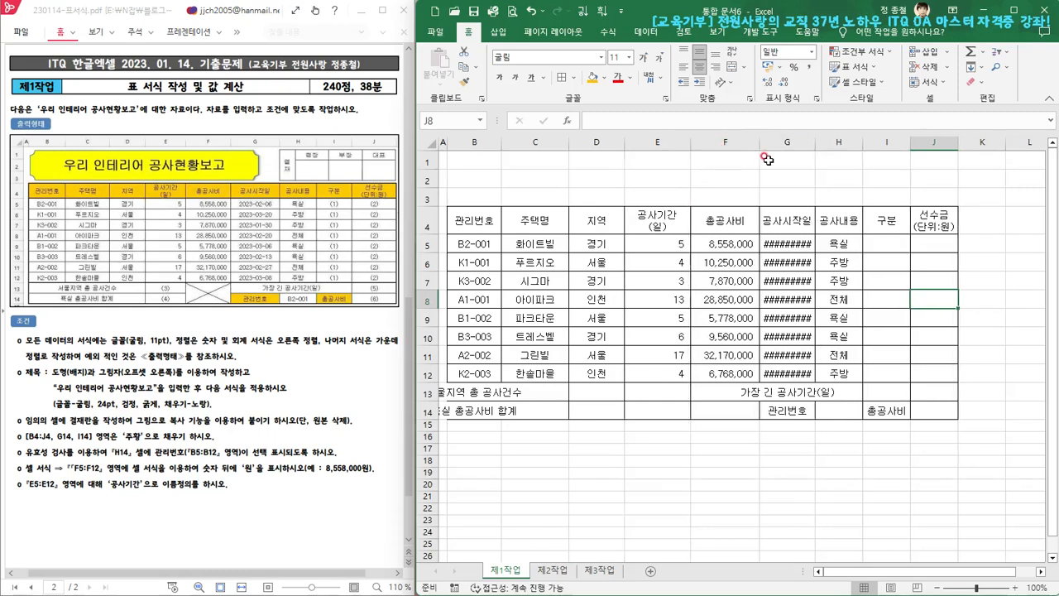
{"action": "left_click_drag", "start_coordinate": [760, 143], "coordinate": [769, 144]}
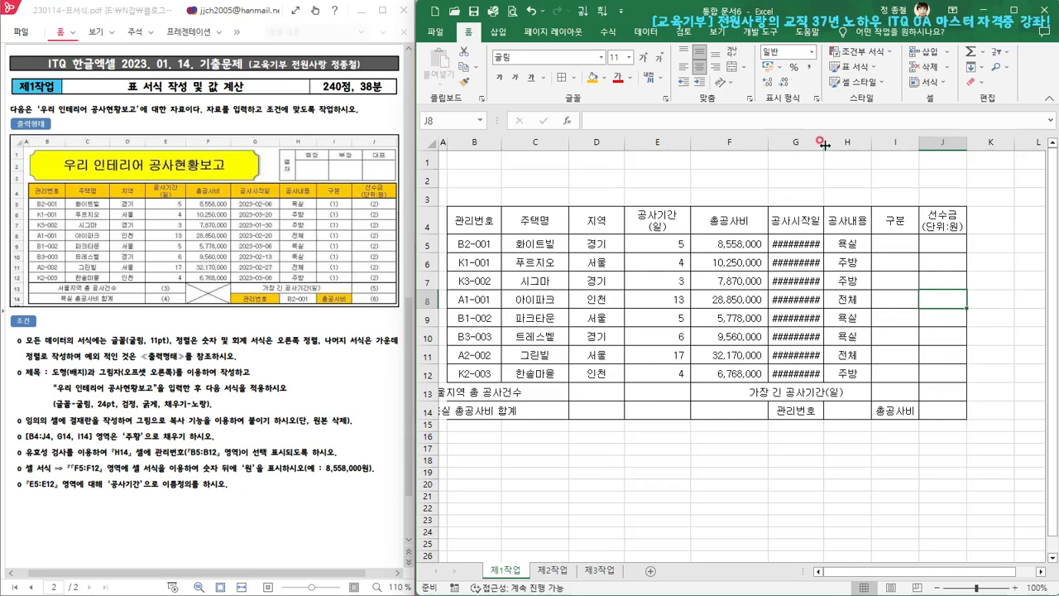
{"action": "left_click_drag", "start_coordinate": [824, 145], "coordinate": [838, 145]}
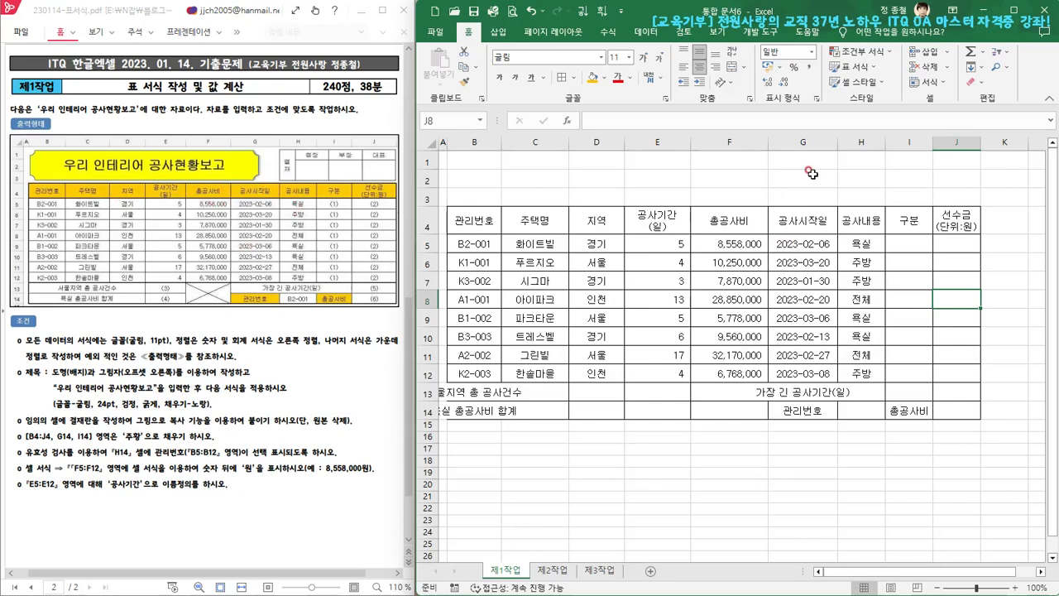
{"action": "left_click_drag", "start_coordinate": [887, 141], "coordinate": [893, 140]}
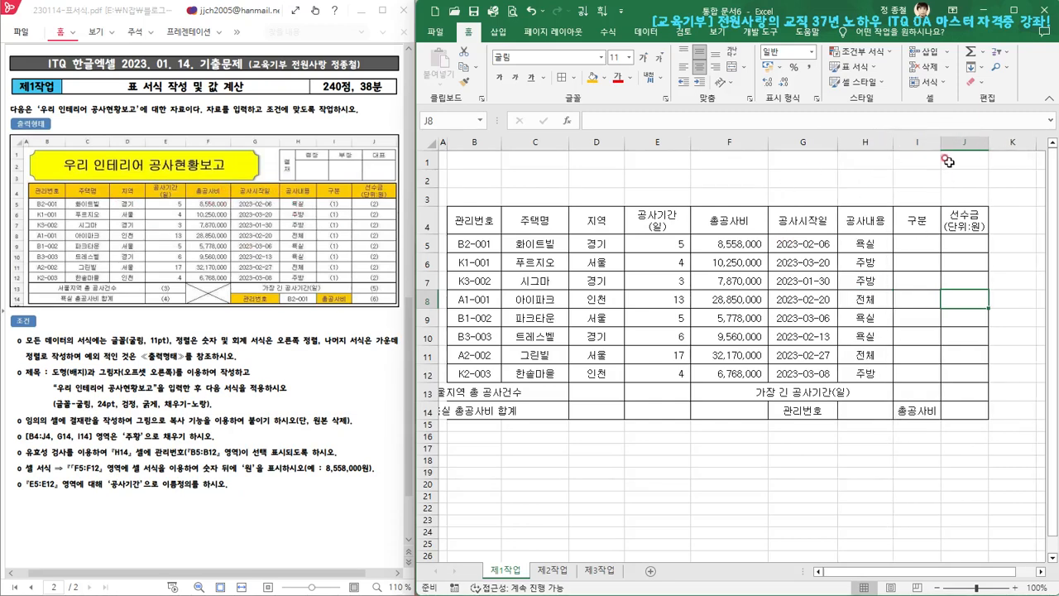
{"action": "left_click_drag", "start_coordinate": [939, 143], "coordinate": [1012, 141]}
{"action": "left_click_drag", "start_coordinate": [1015, 142], "coordinate": [1017, 141]}
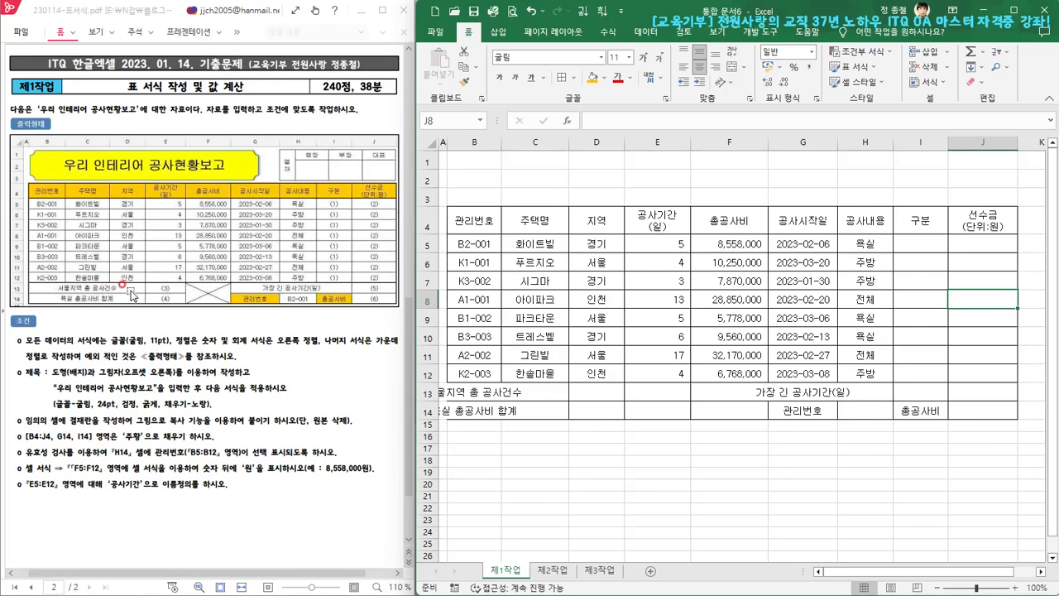
Merge and center (병합하고 가운데 맞춤) the label ranges B13:D13, B14:D14 and G13:I13 separately
{"action": "left_click", "coordinate": [466, 394]}
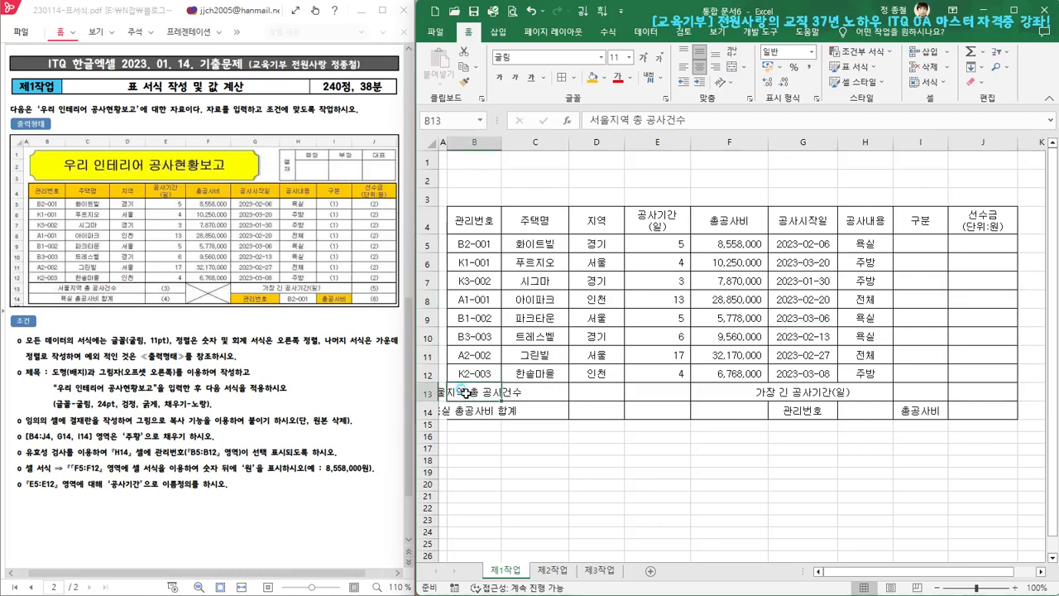
{"action": "left_click_drag", "start_coordinate": [483, 393], "coordinate": [583, 392]}
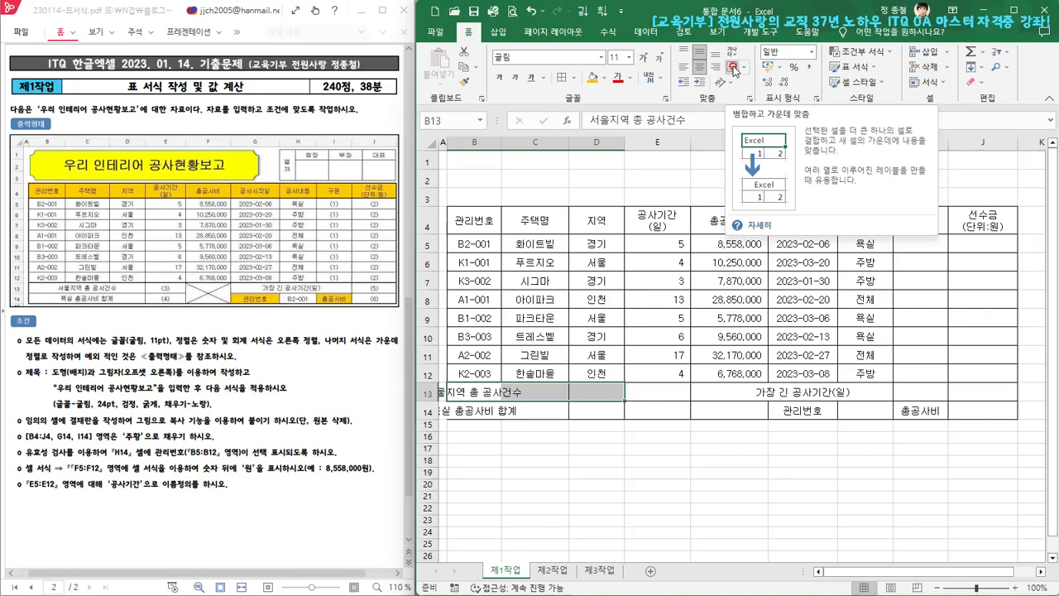
{"action": "left_click", "coordinate": [733, 68]}
{"action": "left_click_drag", "start_coordinate": [470, 410], "coordinate": [581, 408]}
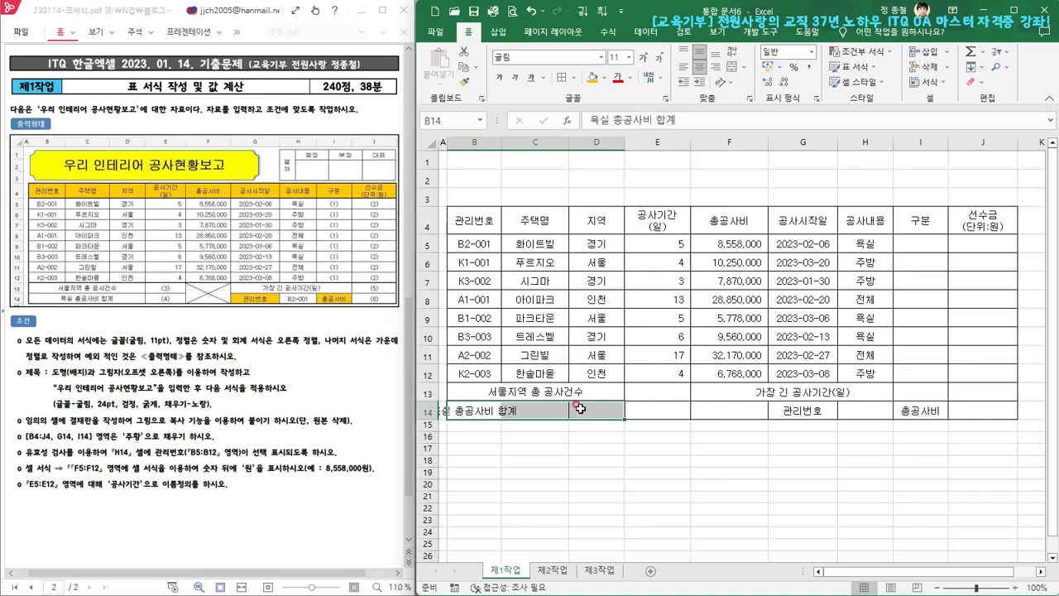
{"action": "left_click", "coordinate": [732, 67]}
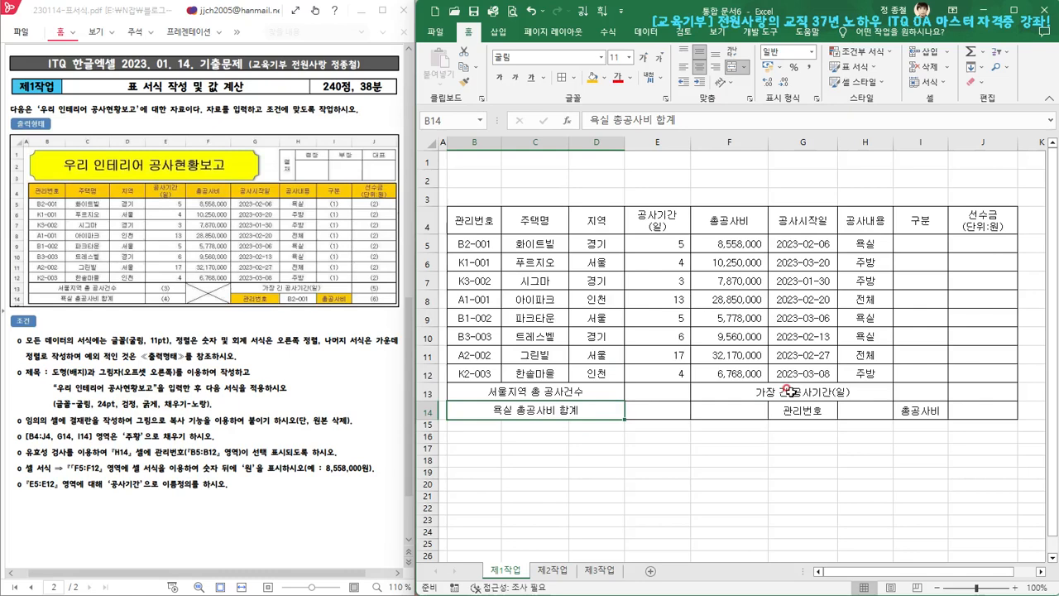
{"action": "left_click_drag", "start_coordinate": [790, 392], "coordinate": [908, 392]}
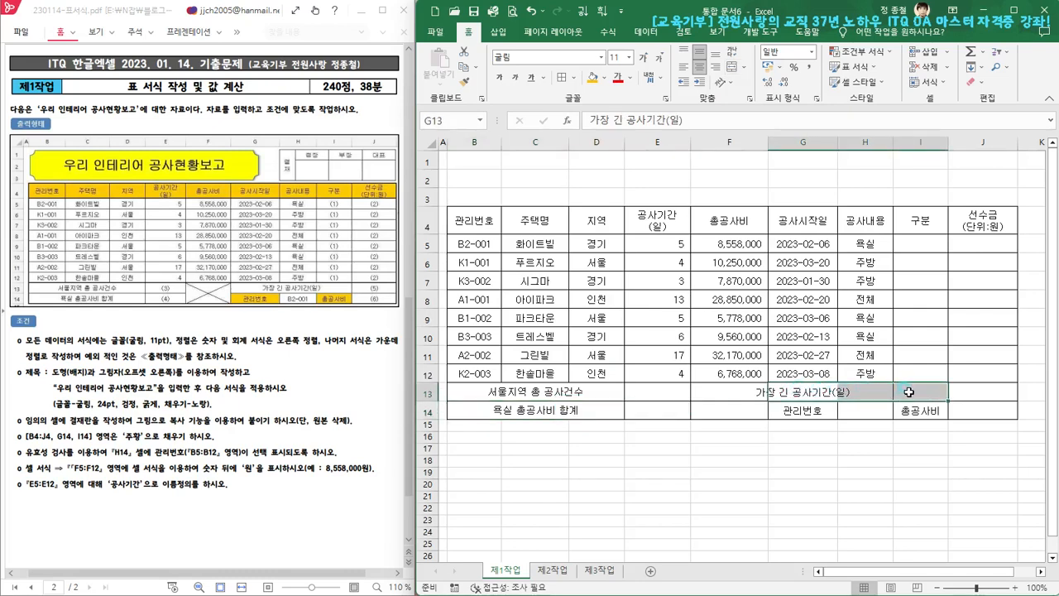
{"action": "left_click", "coordinate": [730, 70]}
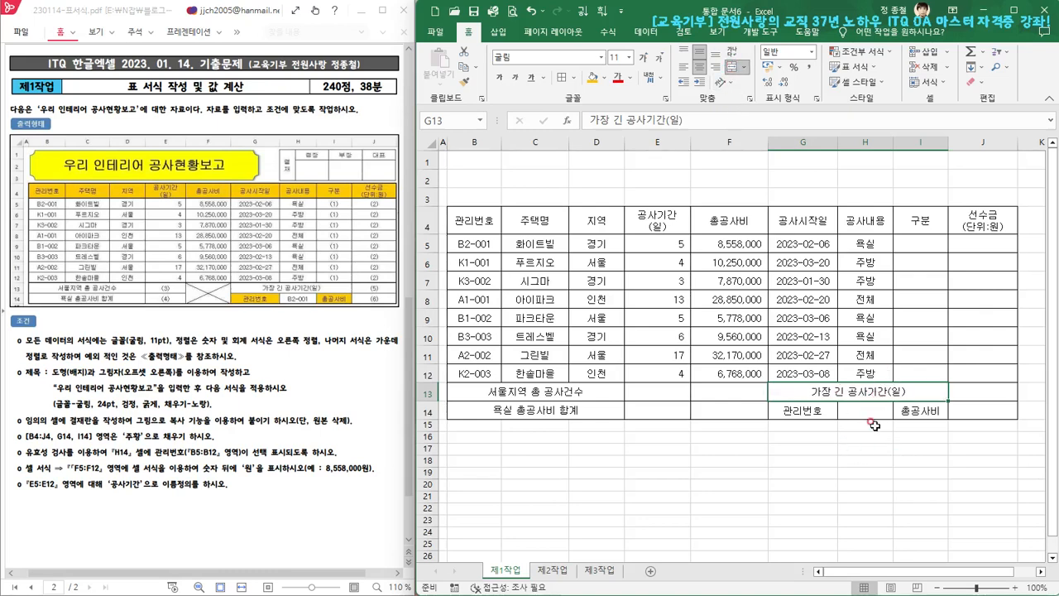
{"action": "left_click", "coordinate": [793, 495]}
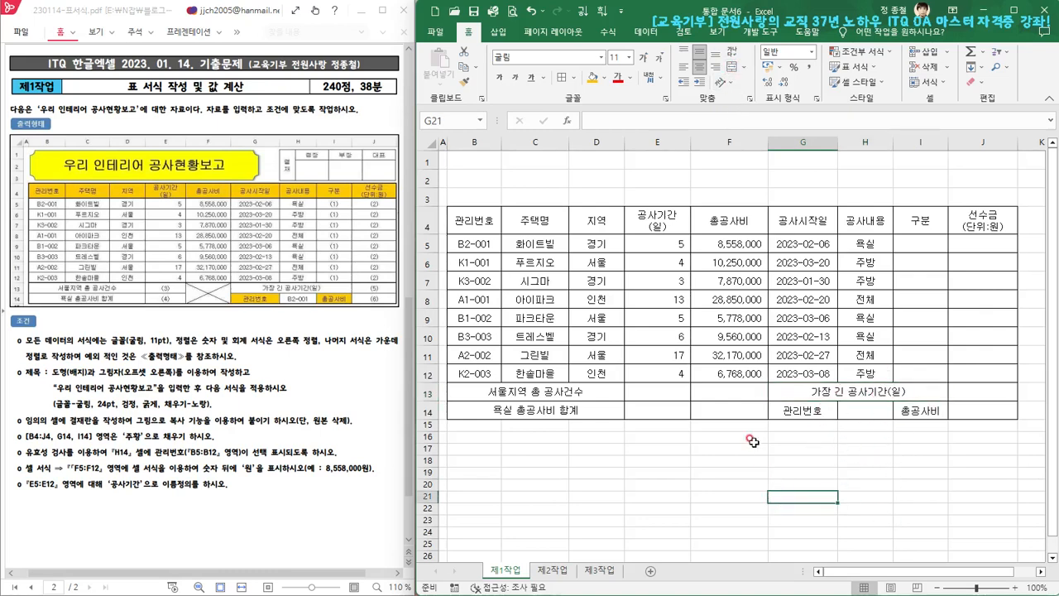
Merge and center the empty cells F13:F14
{"action": "left_click", "coordinate": [737, 391]}
{"action": "left_click_drag", "start_coordinate": [737, 392], "coordinate": [724, 411]}
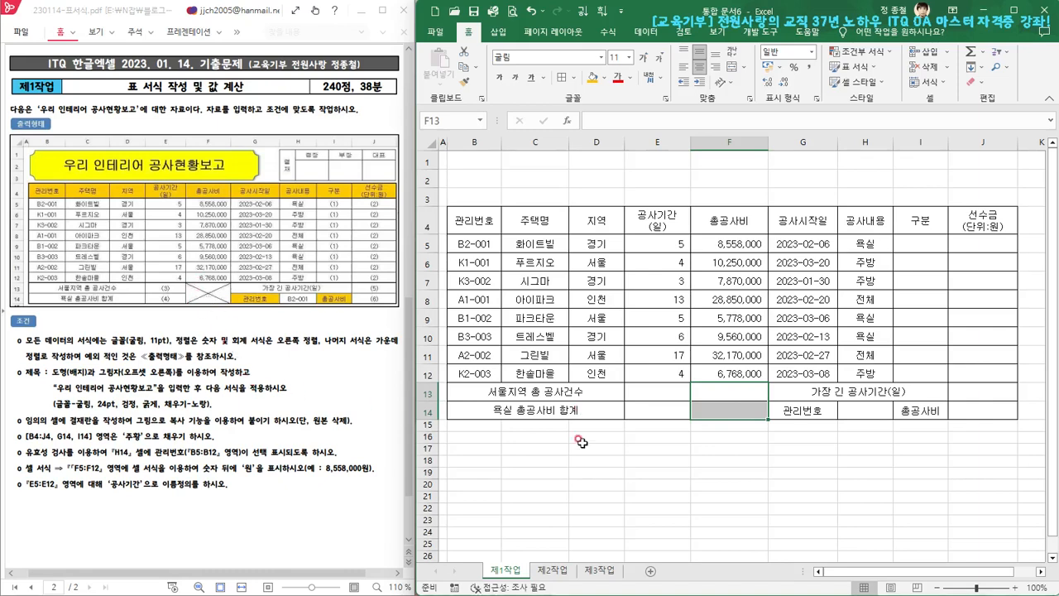
{"action": "left_click", "coordinate": [732, 68]}
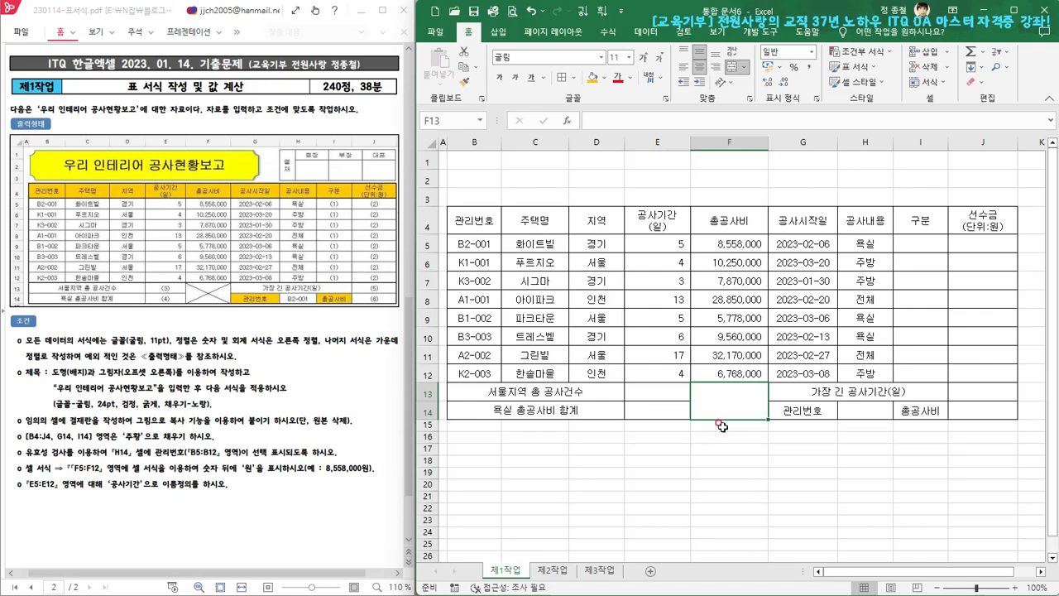
Add both diagonal borders to the merged cell F13:F14 so they form an X
{"action": "right_click", "coordinate": [733, 394]}
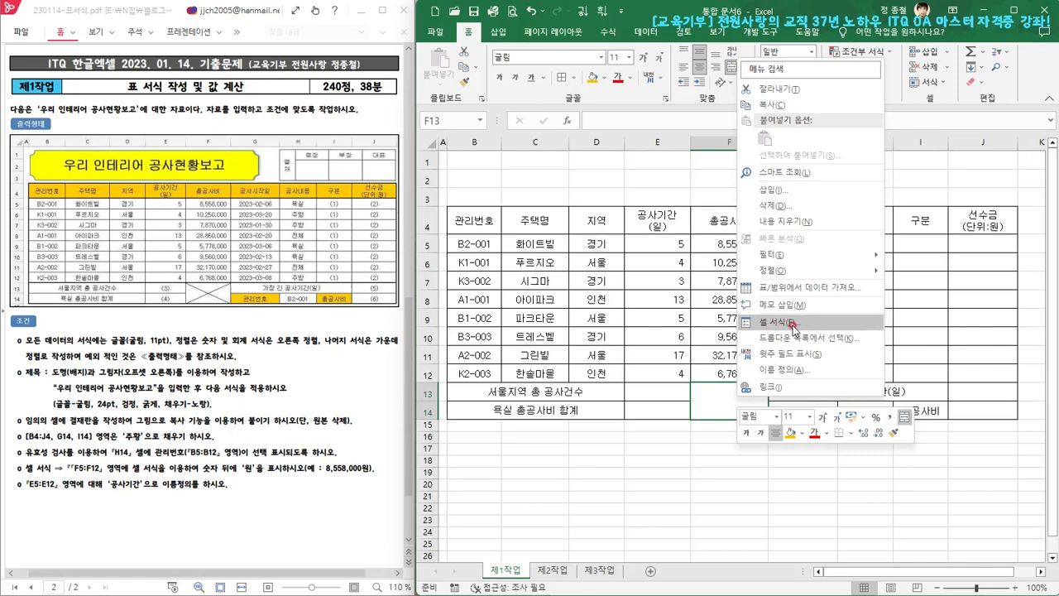
{"action": "left_click", "coordinate": [712, 400]}
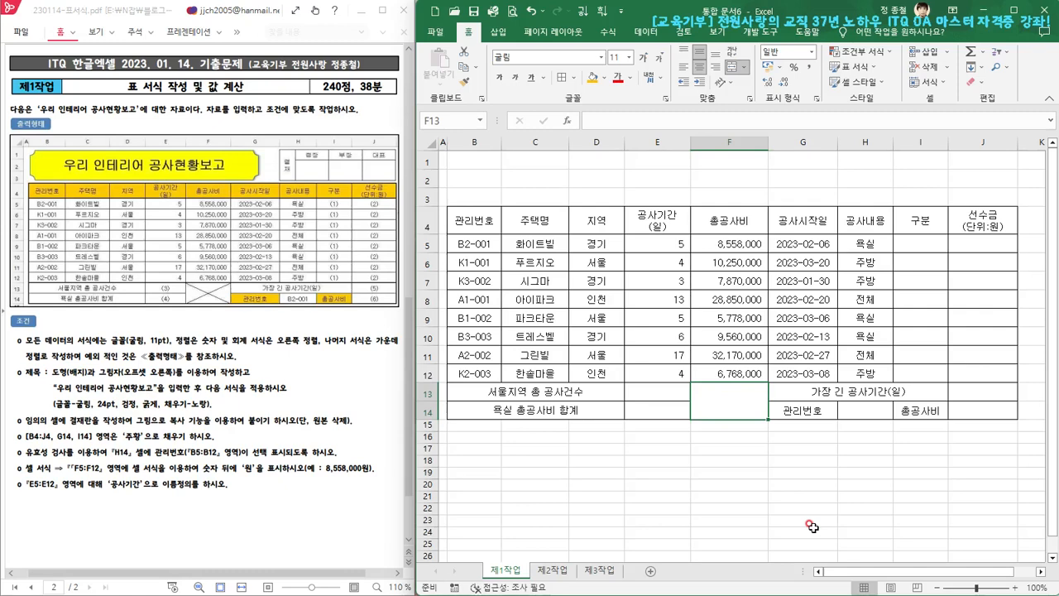
{"action": "key", "text": "ctrl+1"}
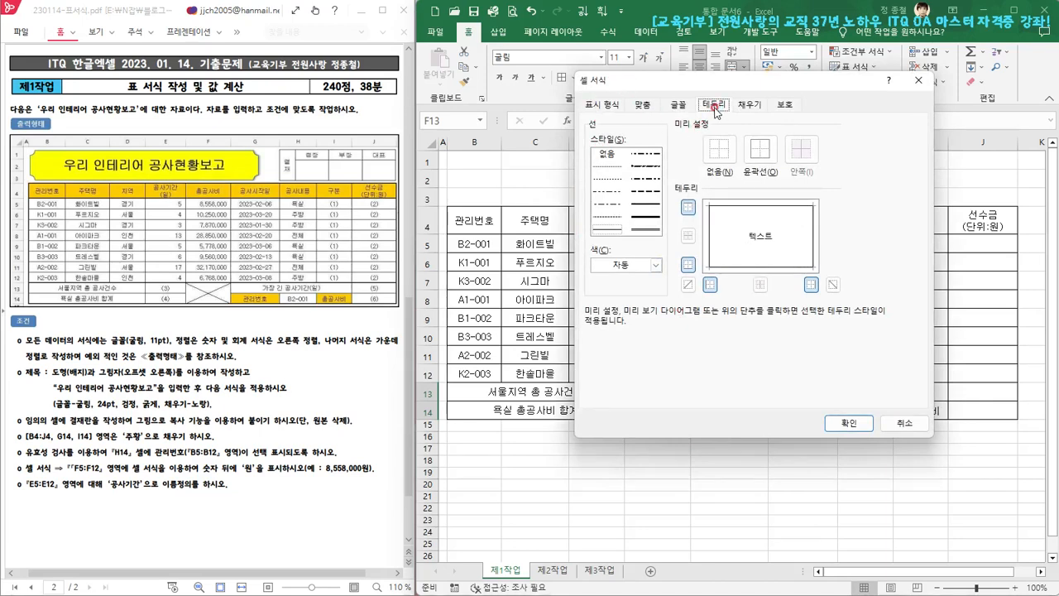
{"action": "left_click", "coordinate": [687, 285]}
{"action": "left_click", "coordinate": [834, 285]}
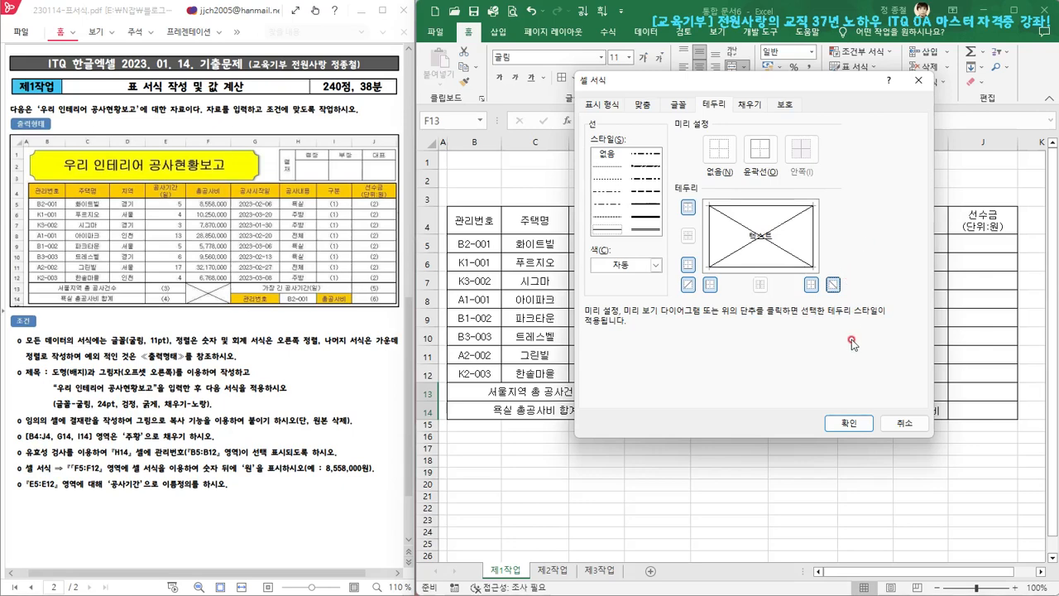
{"action": "left_click", "coordinate": [832, 285]}
{"action": "left_click", "coordinate": [688, 284]}
{"action": "left_click", "coordinate": [688, 284]}
{"action": "left_click", "coordinate": [833, 285]}
{"action": "left_click", "coordinate": [853, 424]}
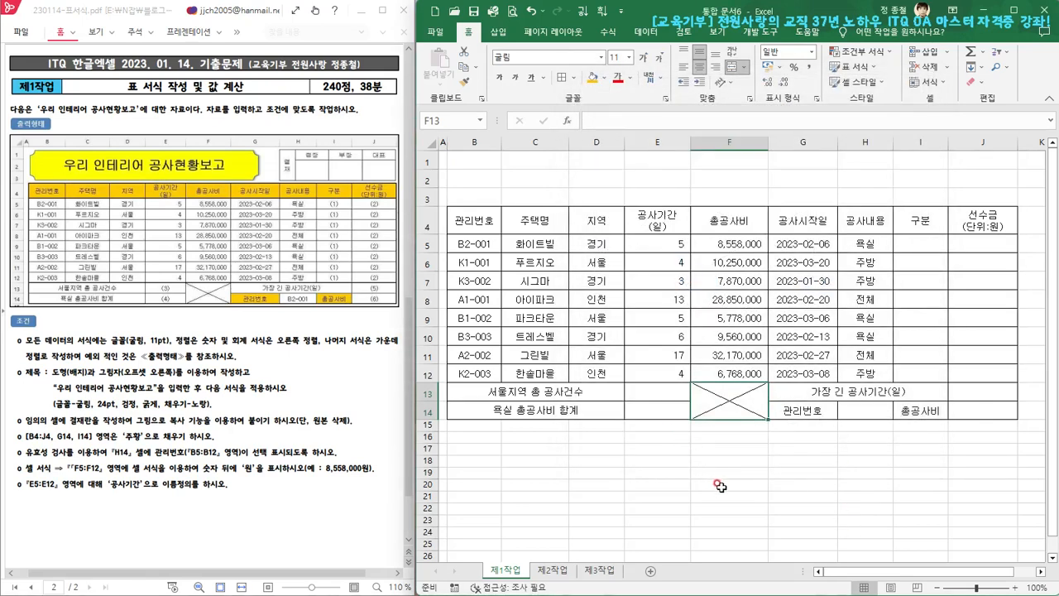
Review the diagonal border settings of the merged cell F13:F14 without changing them
{"action": "left_click", "coordinate": [574, 80]}
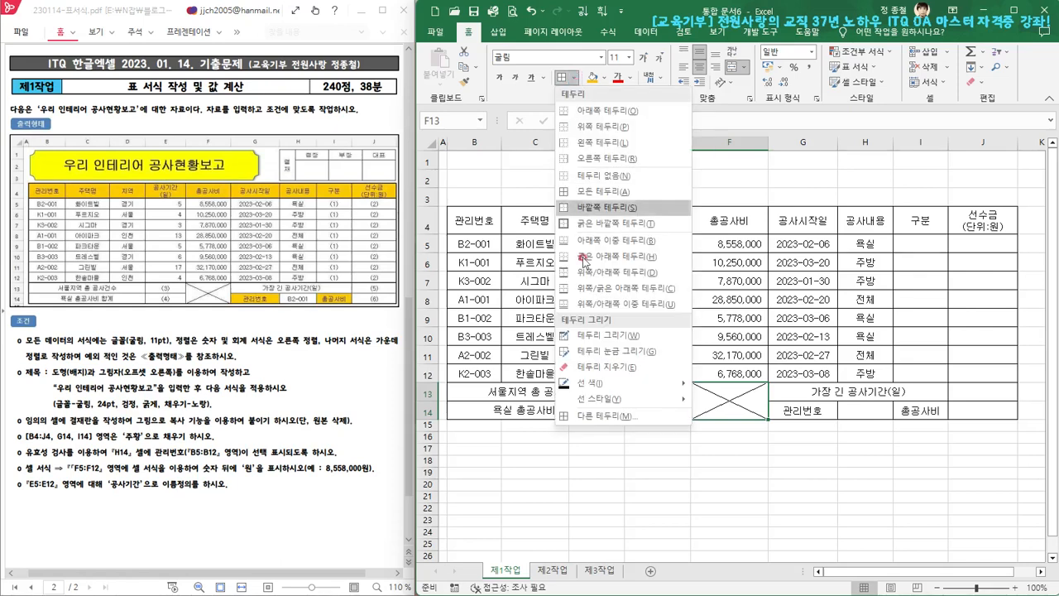
{"action": "left_click", "coordinate": [601, 417]}
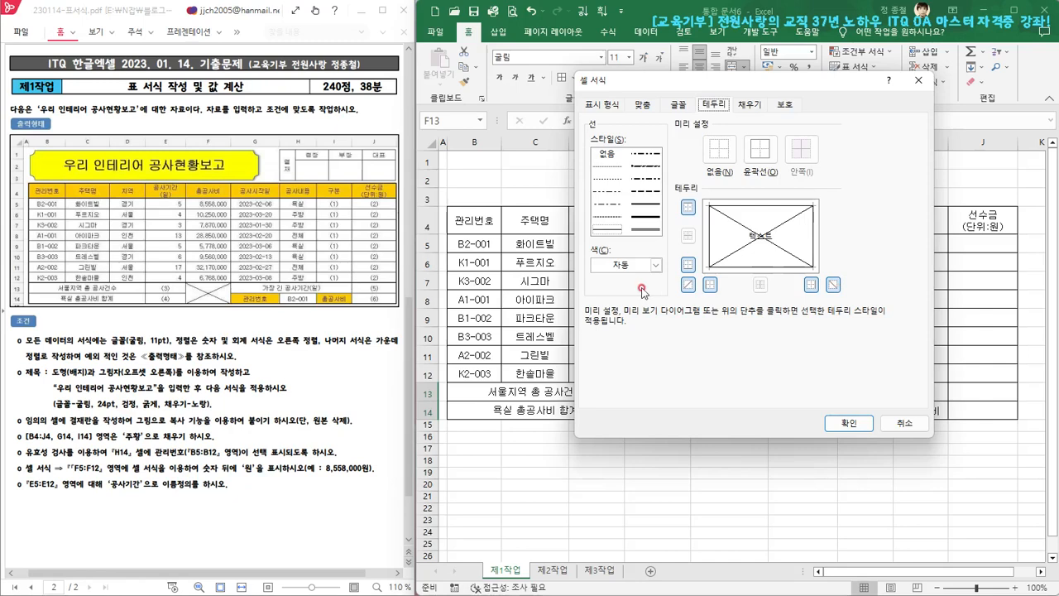
{"action": "left_click", "coordinate": [914, 429]}
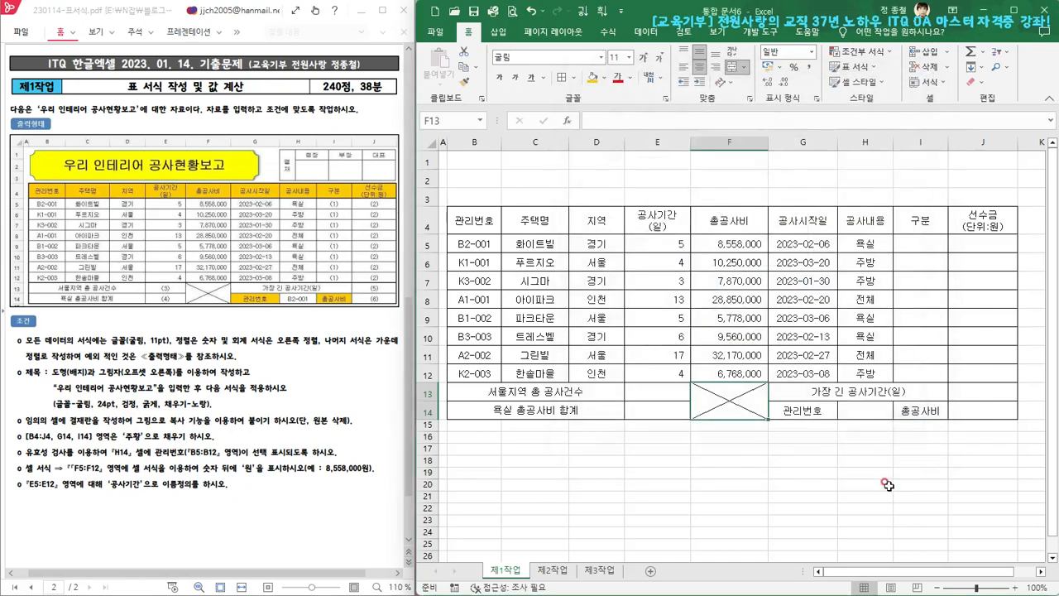
{"action": "left_click", "coordinate": [823, 494]}
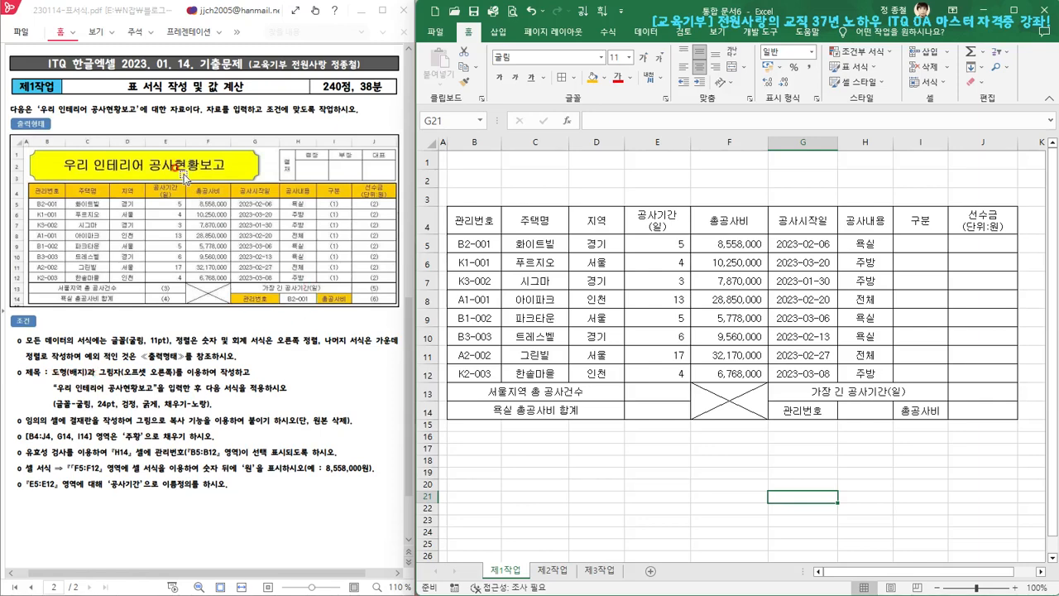
Insert a badge shape (배지) above the table, sized to cover rows 1 to 3 from column B into column G
{"action": "left_click", "coordinate": [499, 33]}
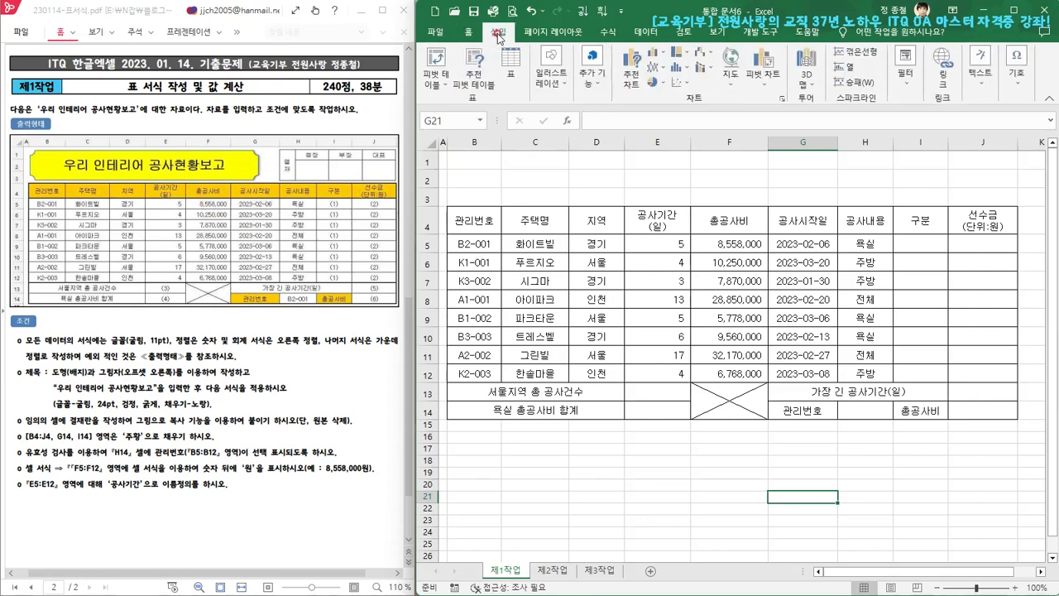
{"action": "left_click", "coordinate": [567, 89]}
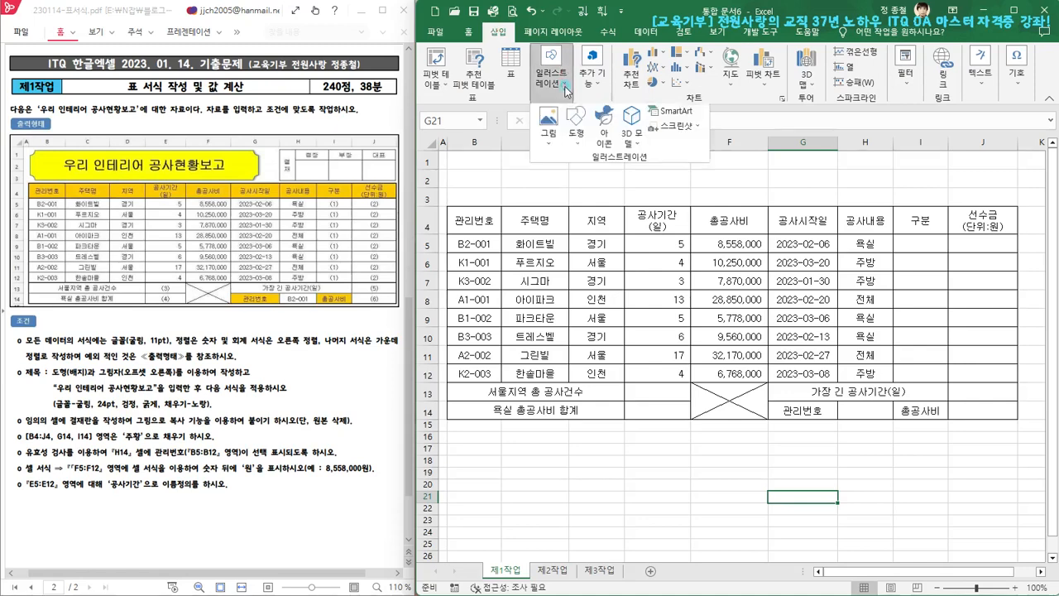
{"action": "left_click", "coordinate": [576, 134]}
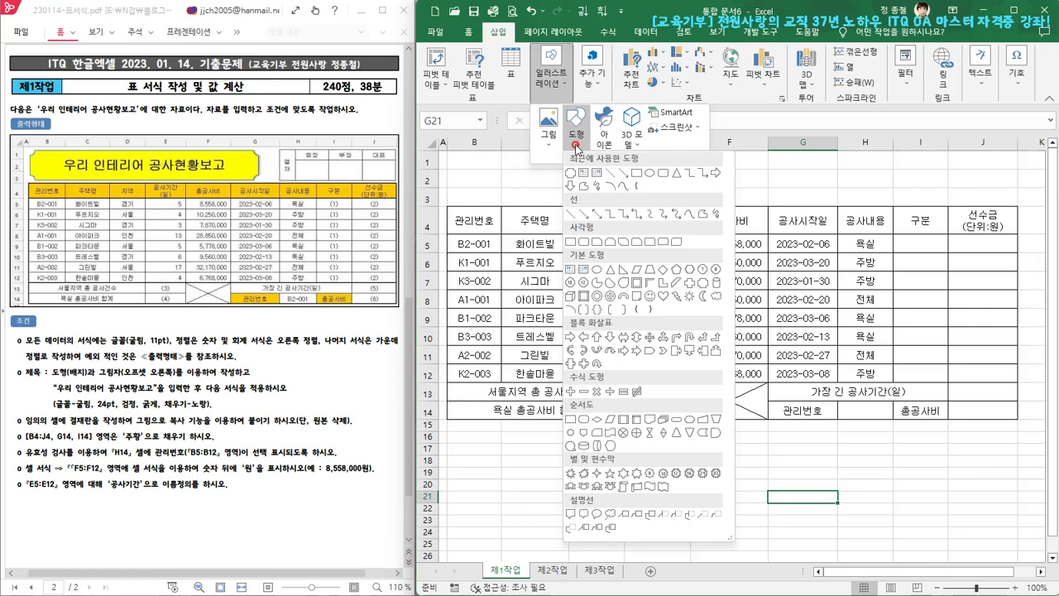
{"action": "left_click", "coordinate": [703, 284]}
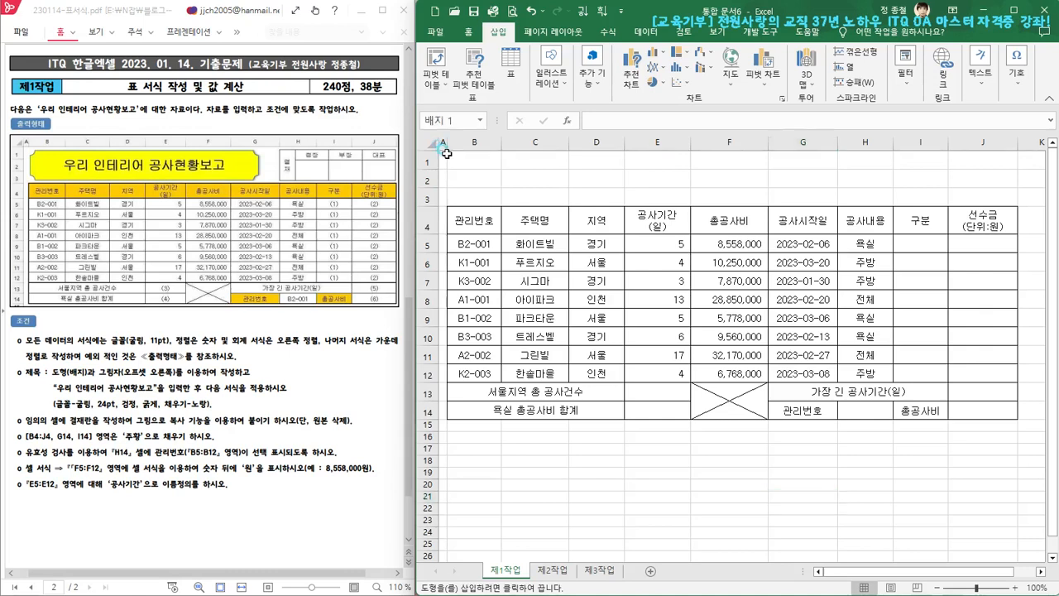
{"action": "left_click", "coordinate": [447, 153]}
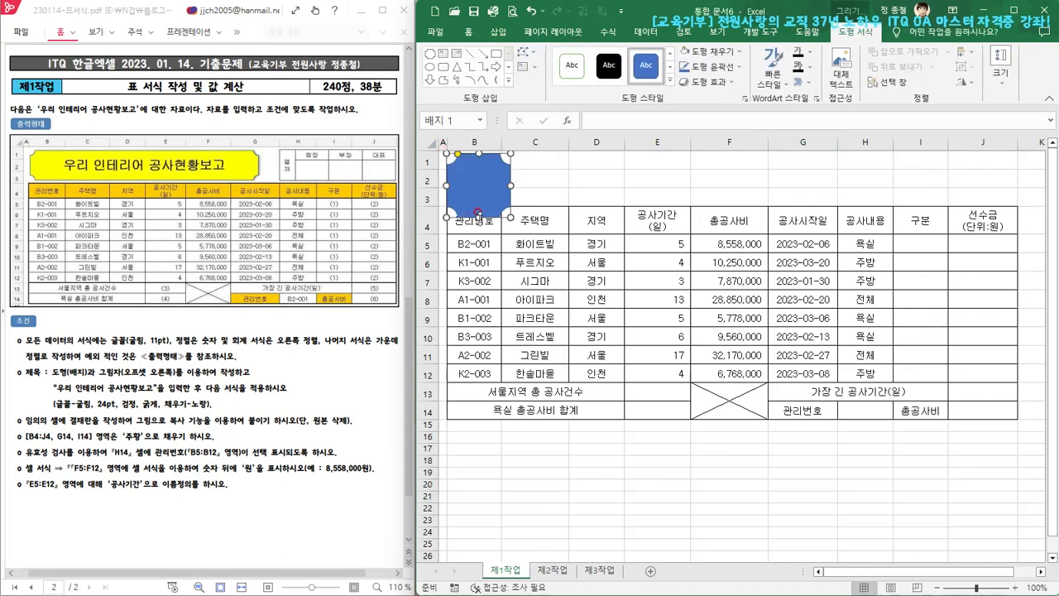
{"action": "left_click_drag", "start_coordinate": [470, 217], "coordinate": [481, 201]}
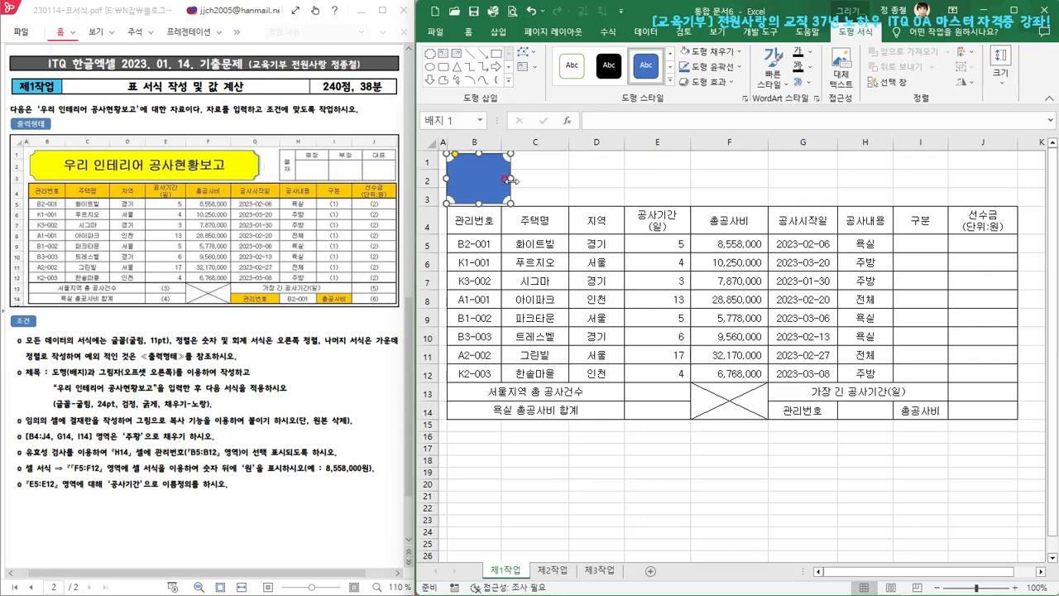
{"action": "left_click_drag", "start_coordinate": [510, 177], "coordinate": [809, 173]}
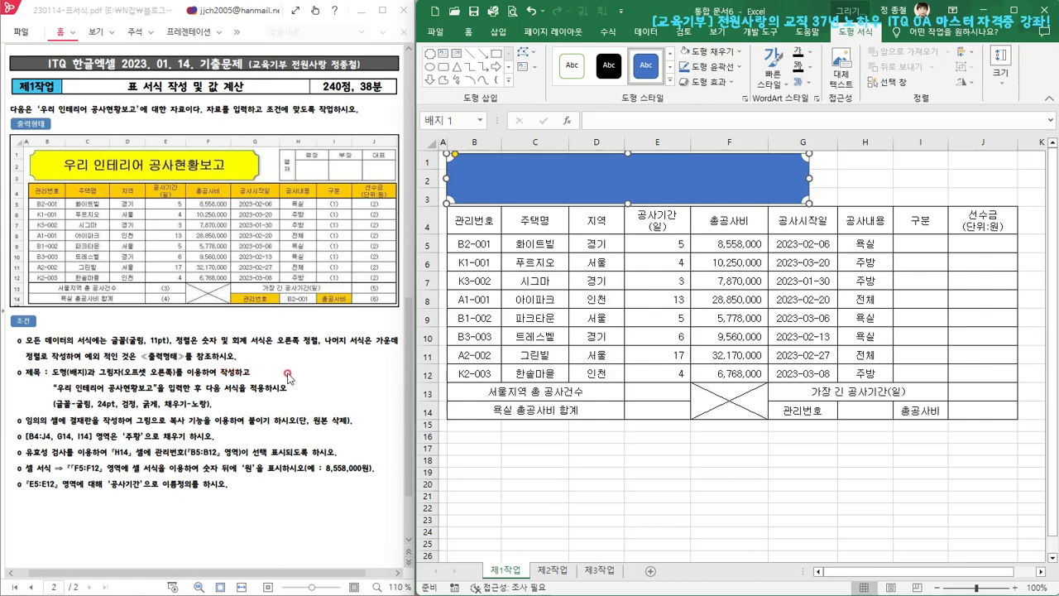
Apply the outer shadow 오프셋: 오른쪽 to the badge shape
{"action": "left_click", "coordinate": [733, 83]}
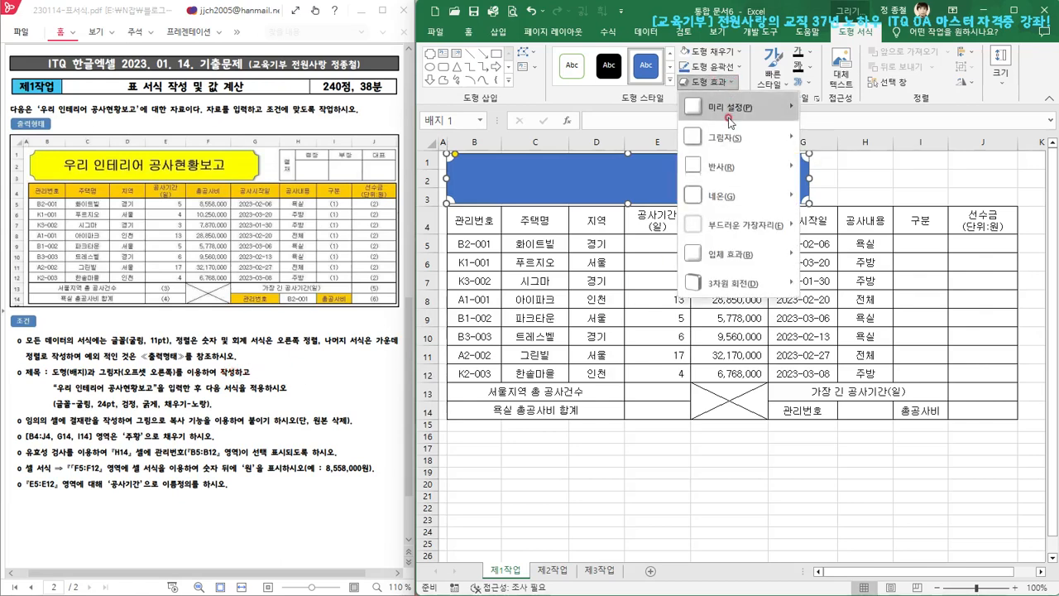
{"action": "mouse_move", "coordinate": [726, 139]}
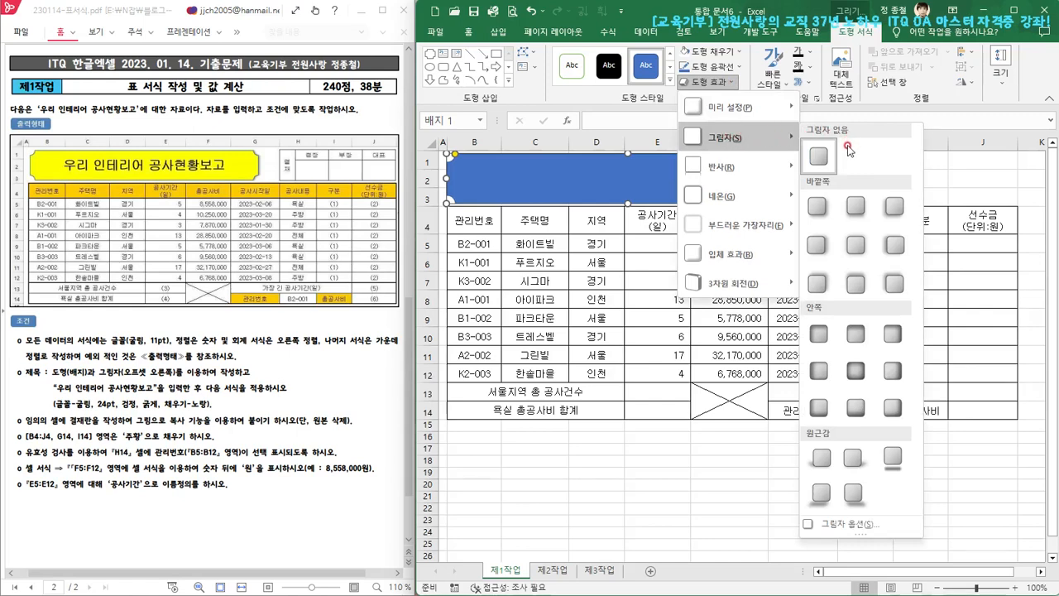
{"action": "left_click", "coordinate": [820, 248]}
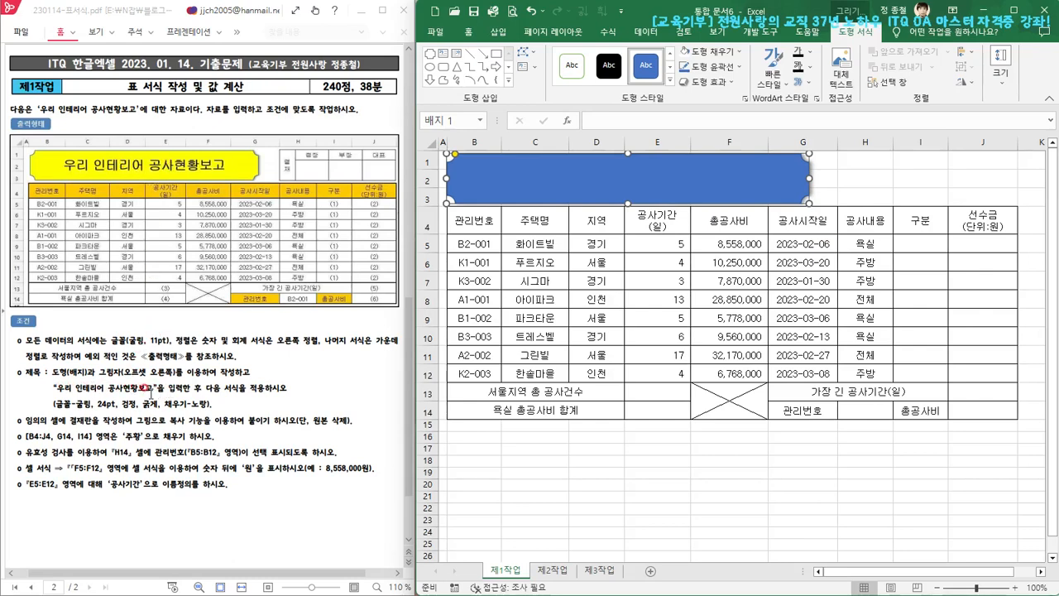
Set the badge shape's font to 굴림, 24 pt, black and bold
{"action": "left_click", "coordinate": [469, 37]}
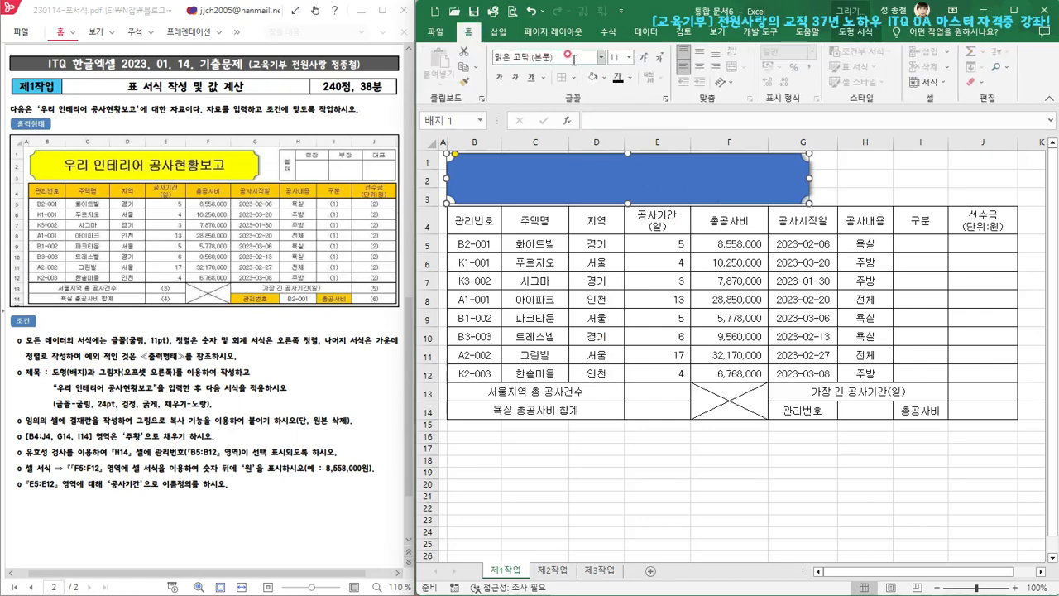
{"action": "left_click", "coordinate": [574, 60]}
{"action": "type", "text": "ㄱ"}
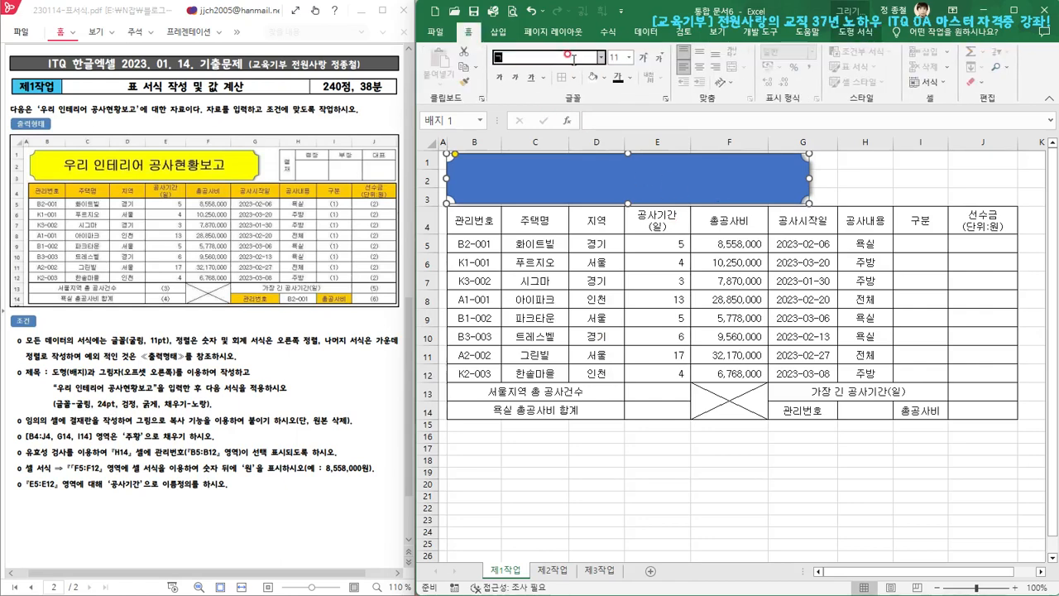
{"action": "type", "text": "ㅜㄹ"}
{"action": "key", "text": "Return"}
{"action": "left_click", "coordinate": [612, 54]}
{"action": "type", "text": "24"}
{"action": "key", "text": "Return"}
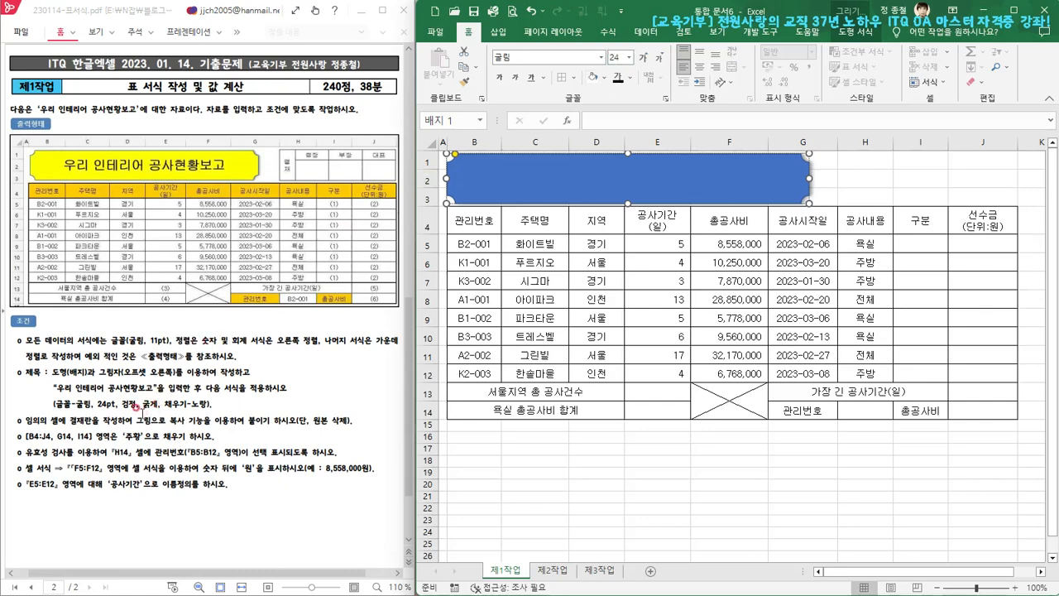
{"action": "left_click", "coordinate": [630, 78]}
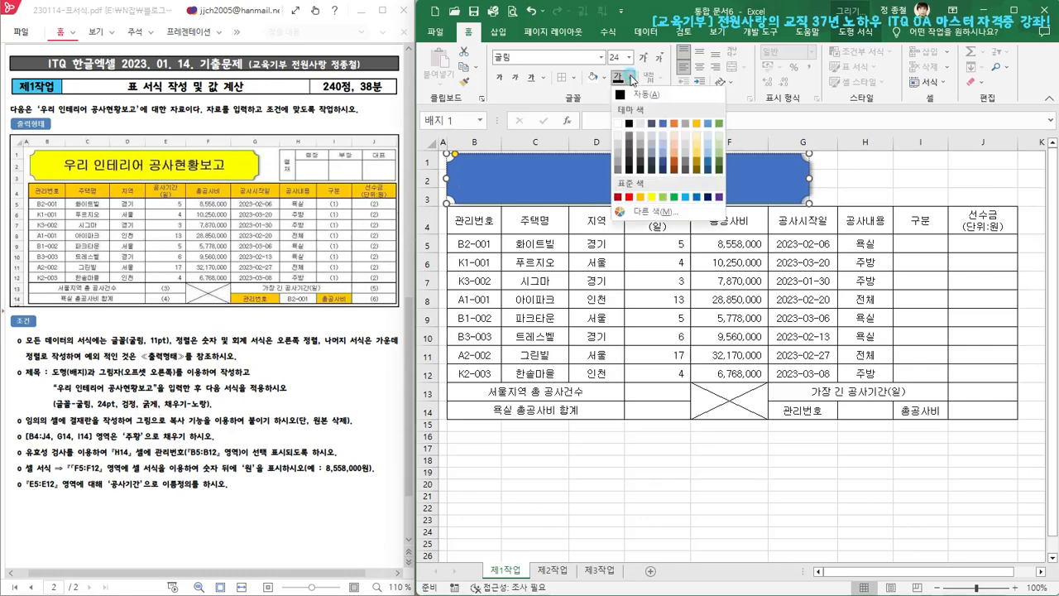
{"action": "left_click", "coordinate": [629, 123]}
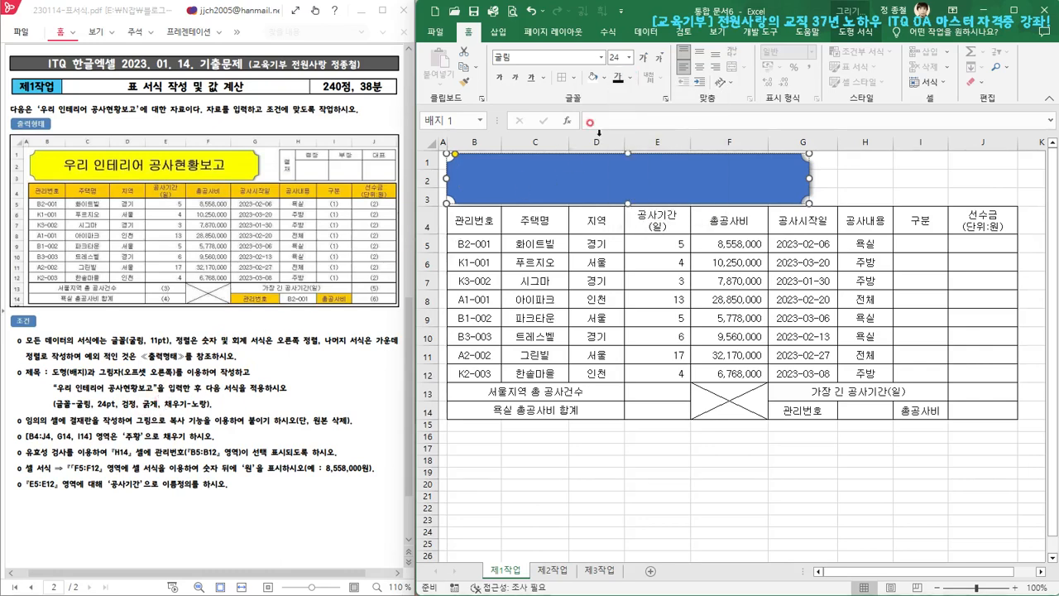
{"action": "left_click", "coordinate": [499, 78]}
Fill the badge shape with standard yellow and center its text vertically and horizontally
{"action": "left_click", "coordinate": [604, 77]}
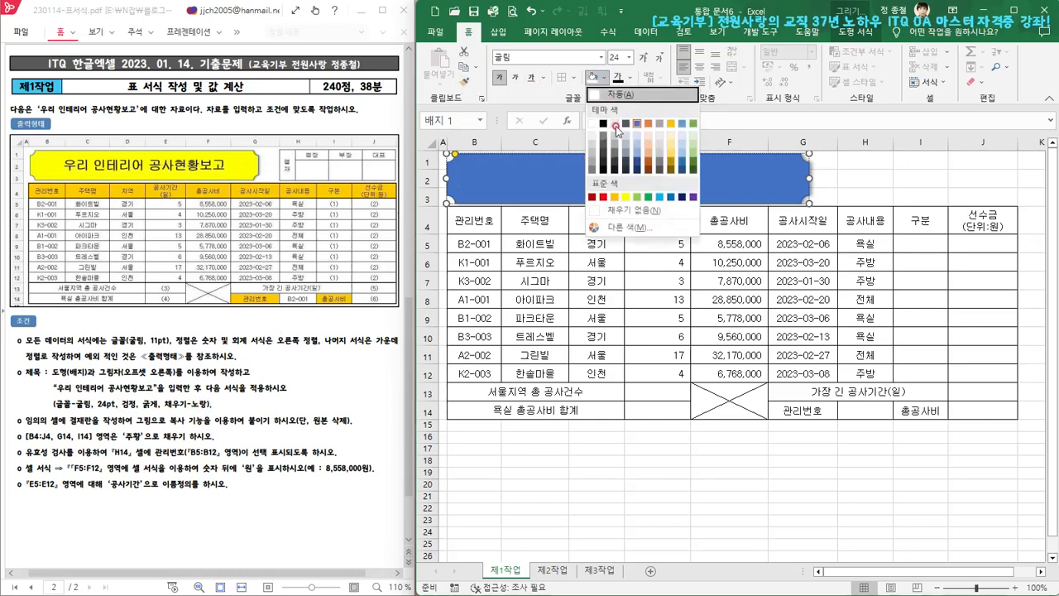
{"action": "left_click", "coordinate": [625, 197]}
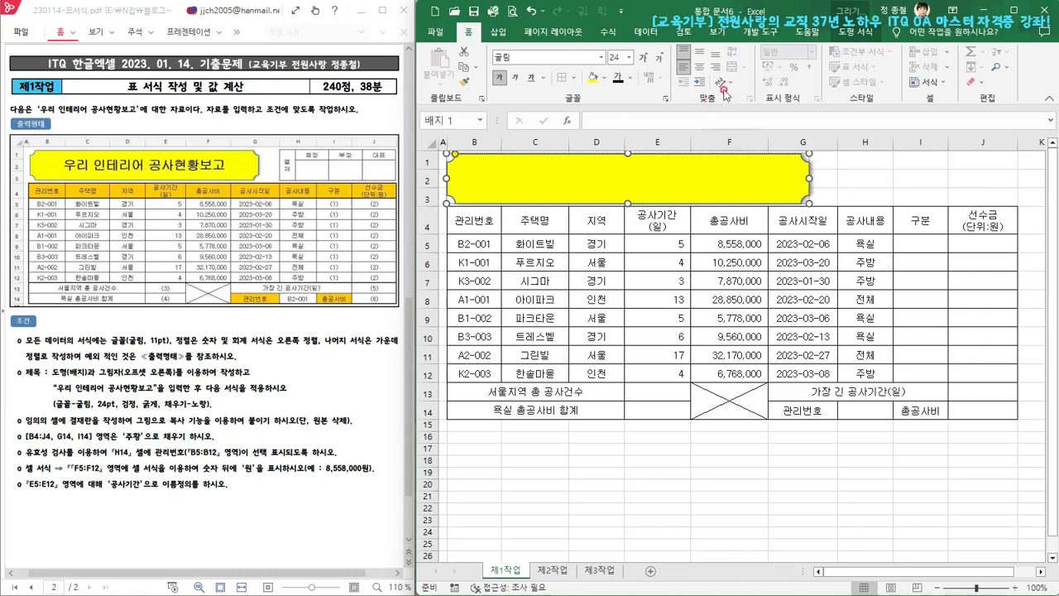
{"action": "left_click", "coordinate": [699, 53]}
{"action": "left_click", "coordinate": [700, 71]}
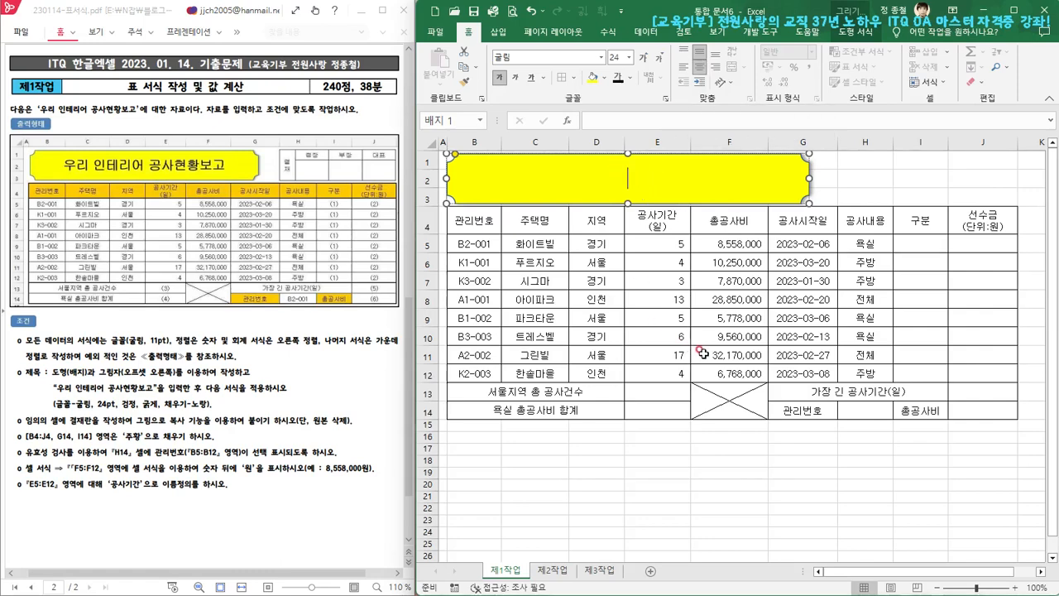
Enter the title 우리 인테리어 공사현황보고 in the badge shape
{"action": "type", "text": "우리"}
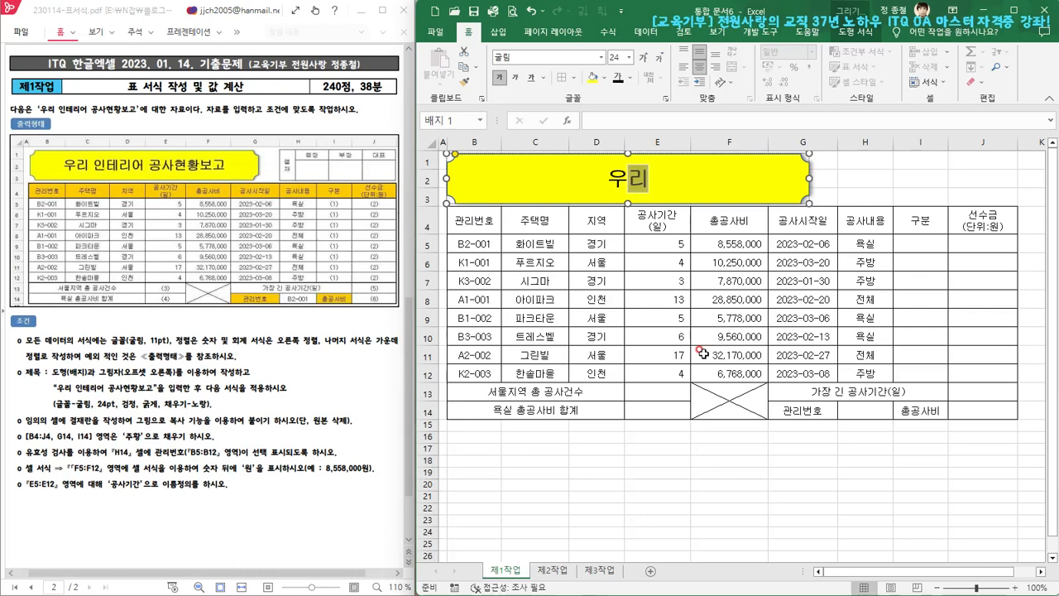
{"action": "type", "text": " 인테"}
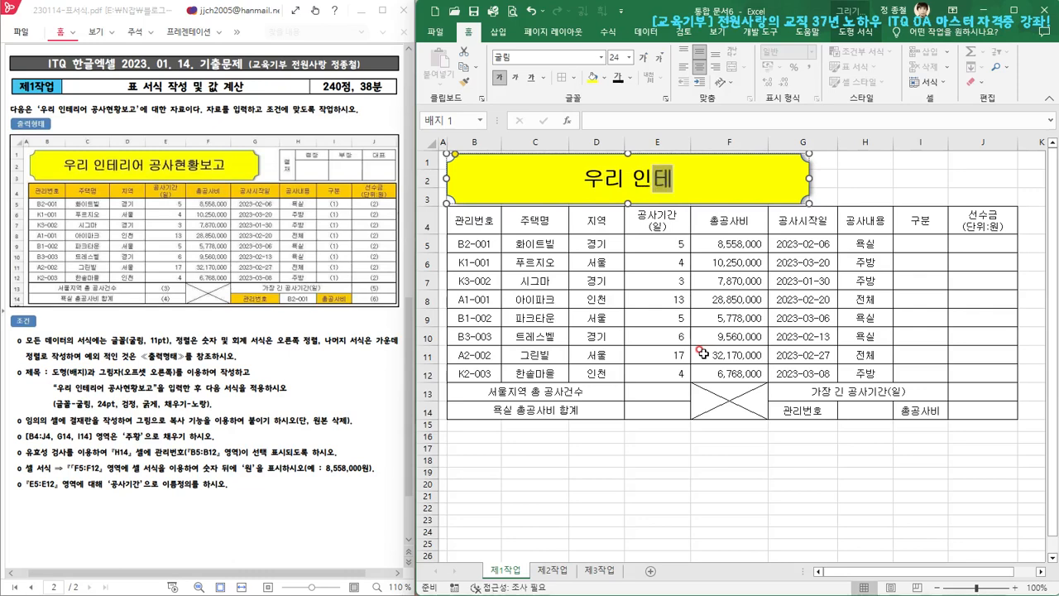
{"action": "type", "text": "리어 ㄱ"}
{"action": "type", "text": "사현화"}
{"action": "type", "text": "보고"}
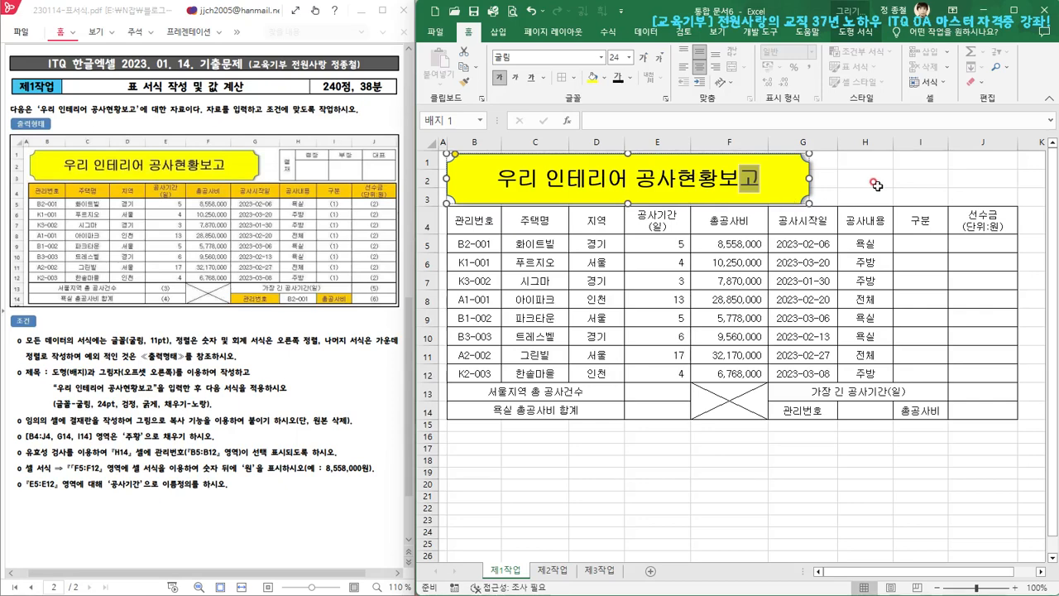
{"action": "left_click", "coordinate": [912, 171]}
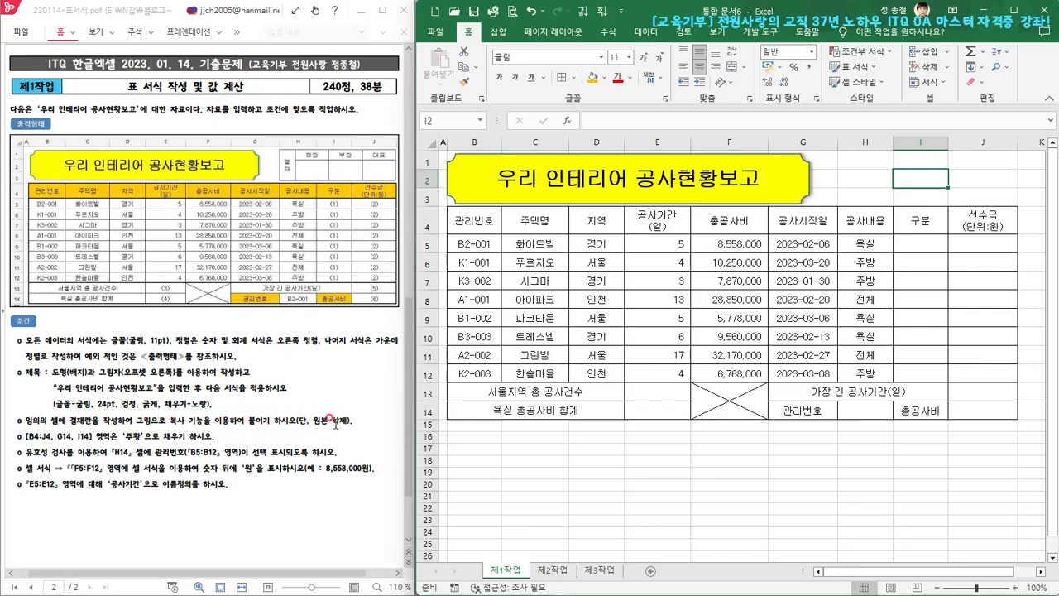
Merge and center cells K15:K16 beside the table for the approval box
{"action": "left_click", "coordinate": [1042, 572]}
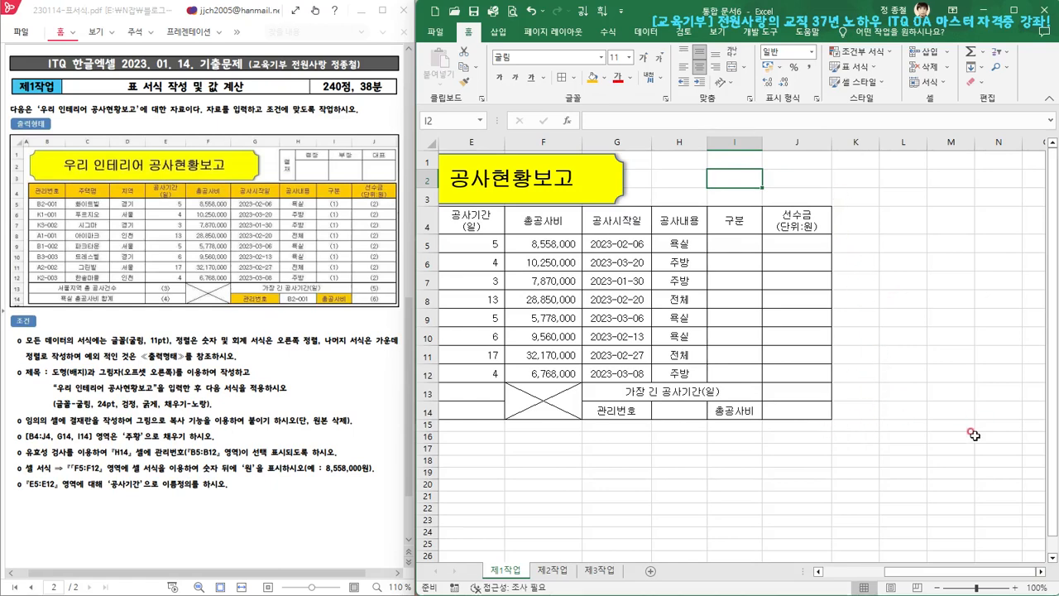
{"action": "left_click", "coordinate": [856, 426]}
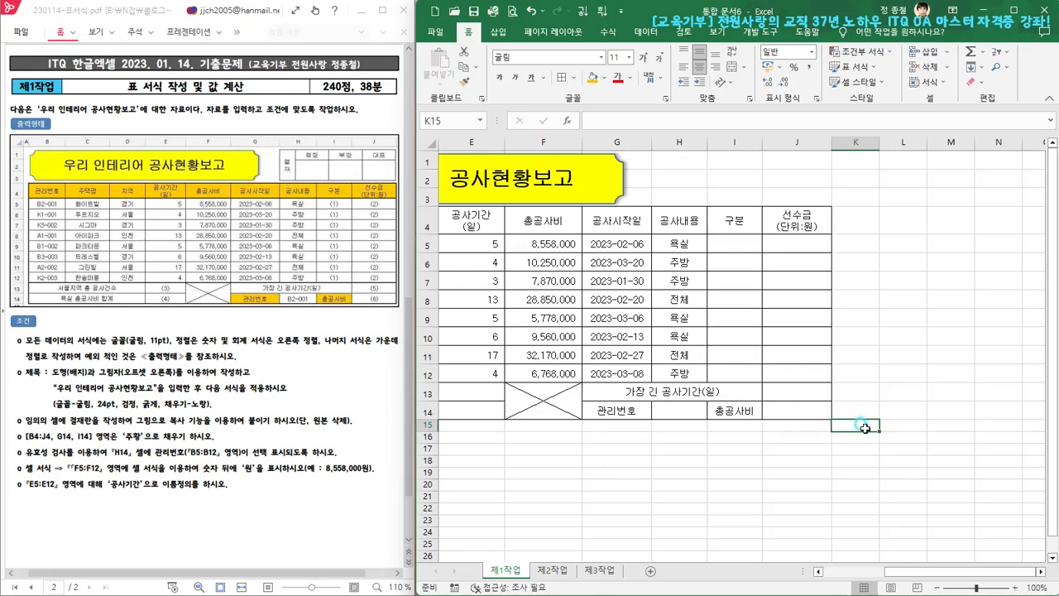
{"action": "left_click_drag", "start_coordinate": [865, 428], "coordinate": [861, 437]}
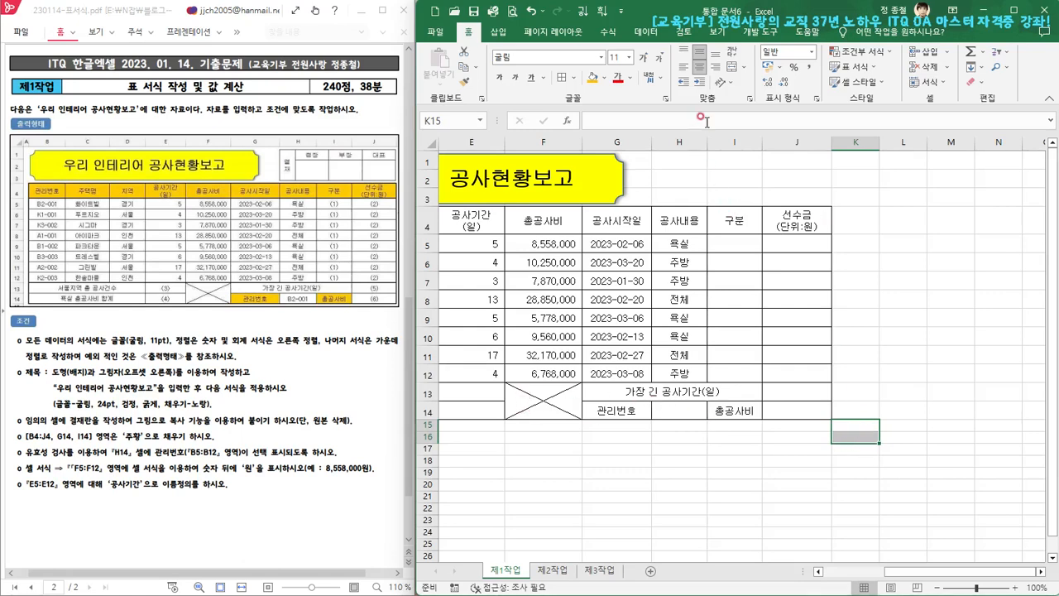
{"action": "left_click", "coordinate": [732, 66]}
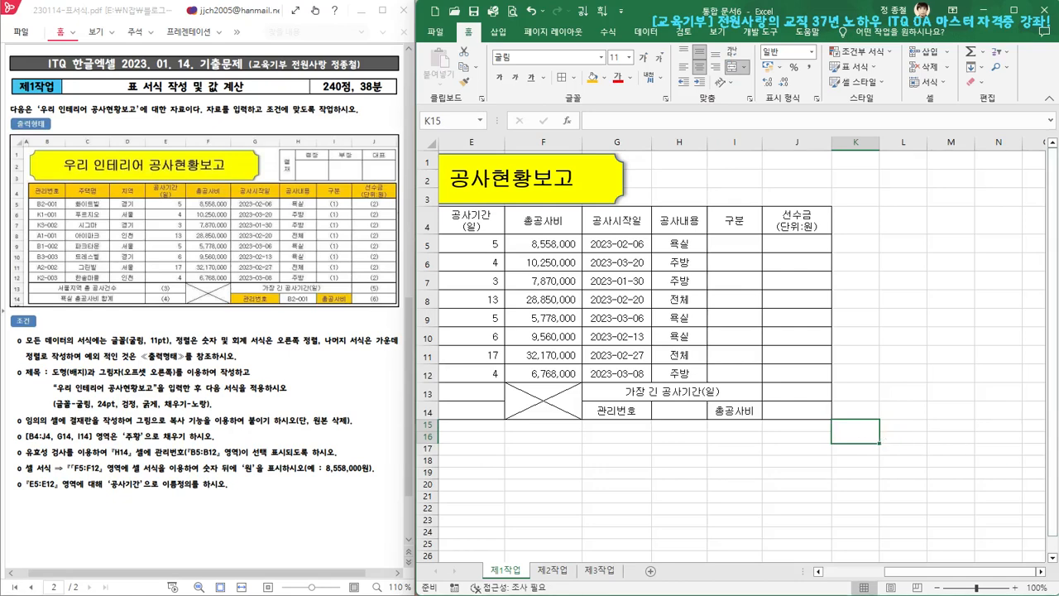
Enter the approval box labels 결재, 점장, 부장 and 대표 in cells K15, L15, M15 and N15
{"action": "type", "text": "결"}
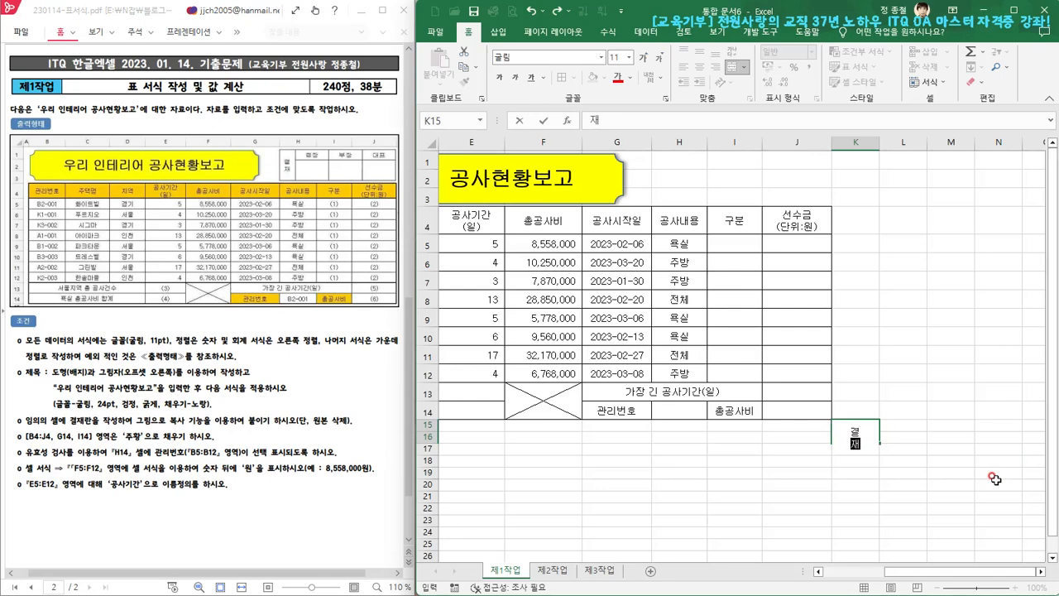
{"action": "key", "text": "Tab"}
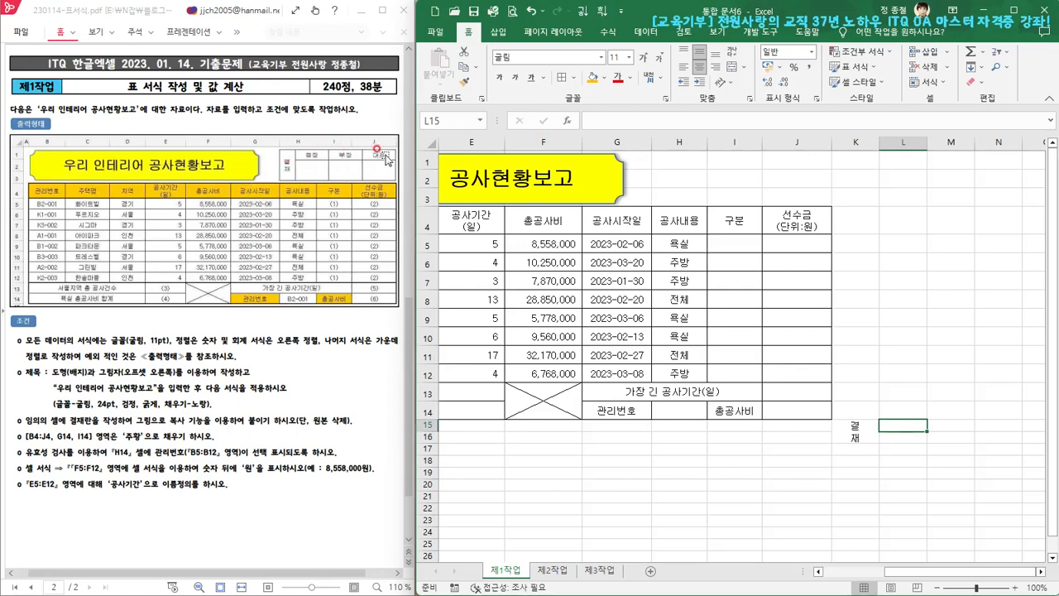
{"action": "type", "text": "점장"}
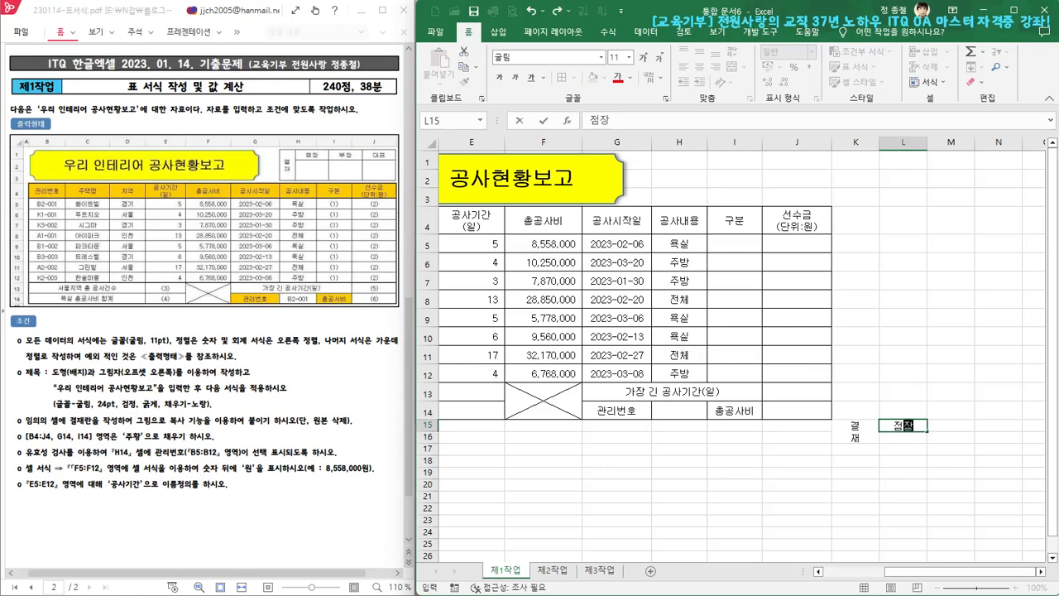
{"action": "key", "text": "Tab"}
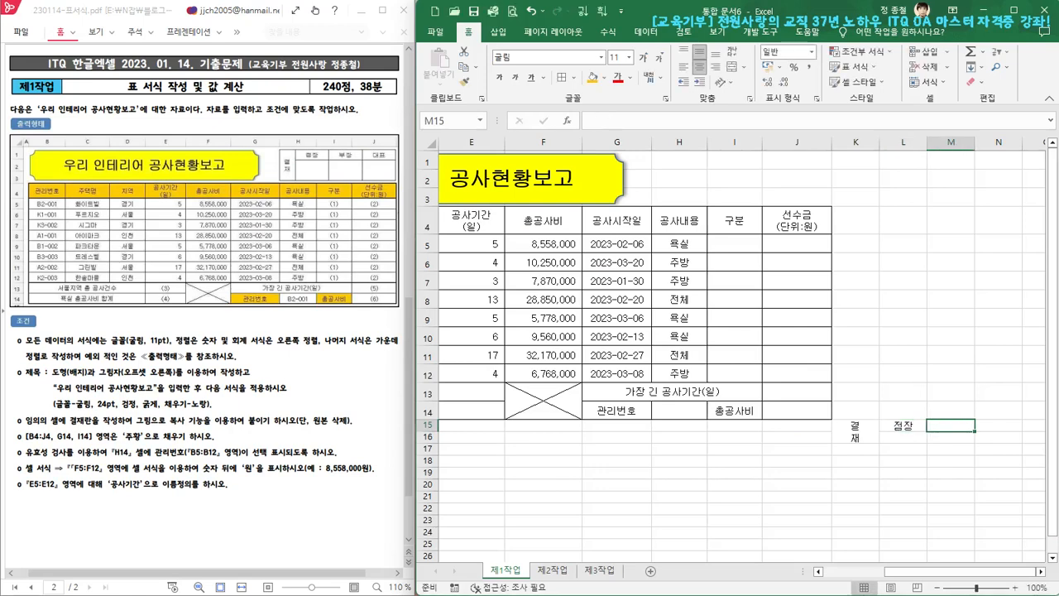
{"action": "type", "text": "ㅂ"}
{"action": "type", "text": "장"}
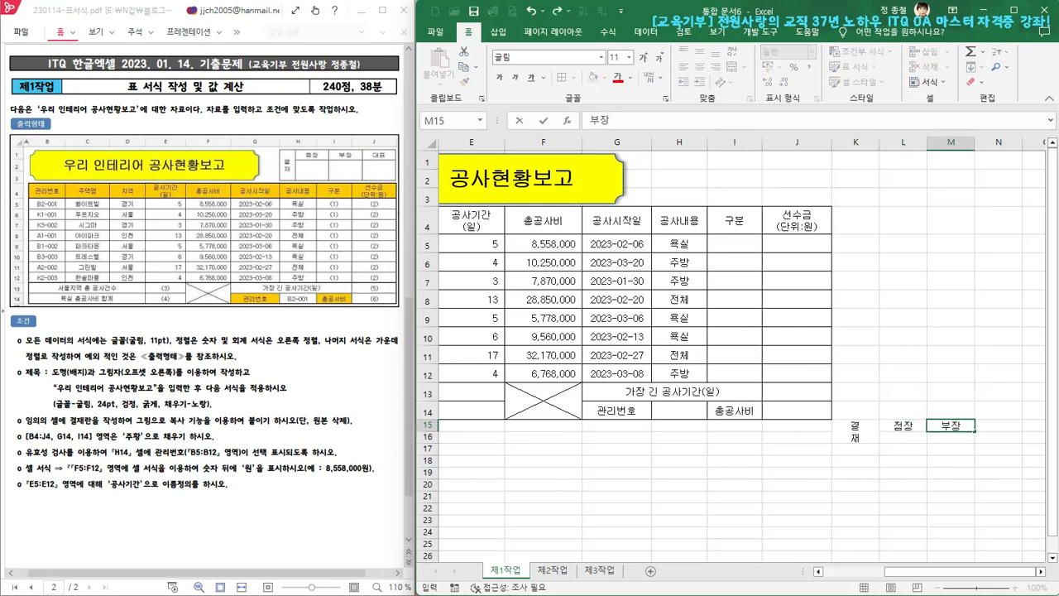
{"action": "key", "text": "Tab"}
{"action": "type", "text": "ㄷㅐ표"}
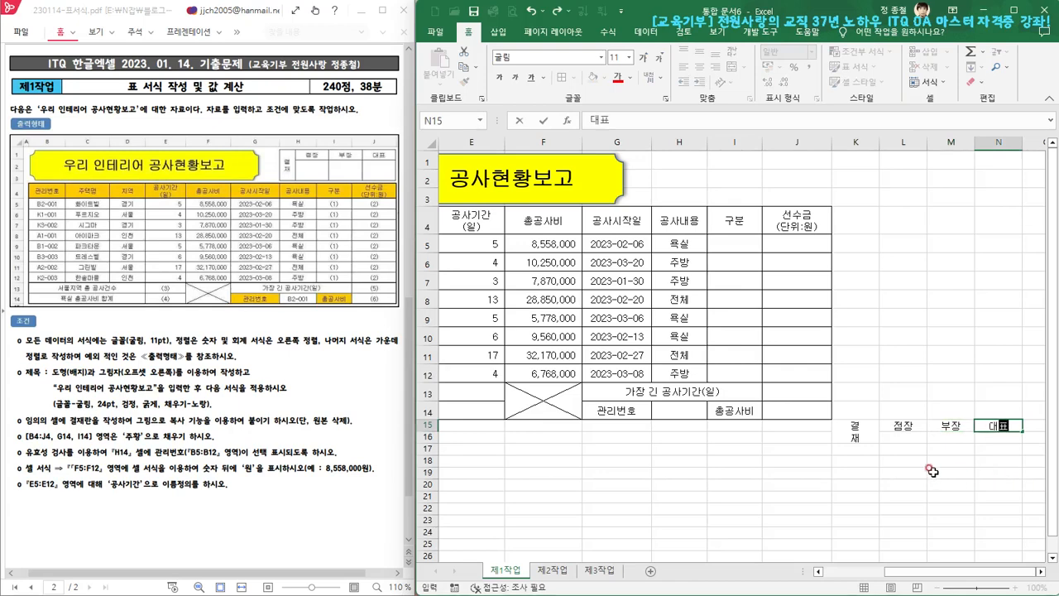
Apply all borders to the approval box cells K15:N16
{"action": "left_click_drag", "start_coordinate": [852, 435], "coordinate": [998, 429]}
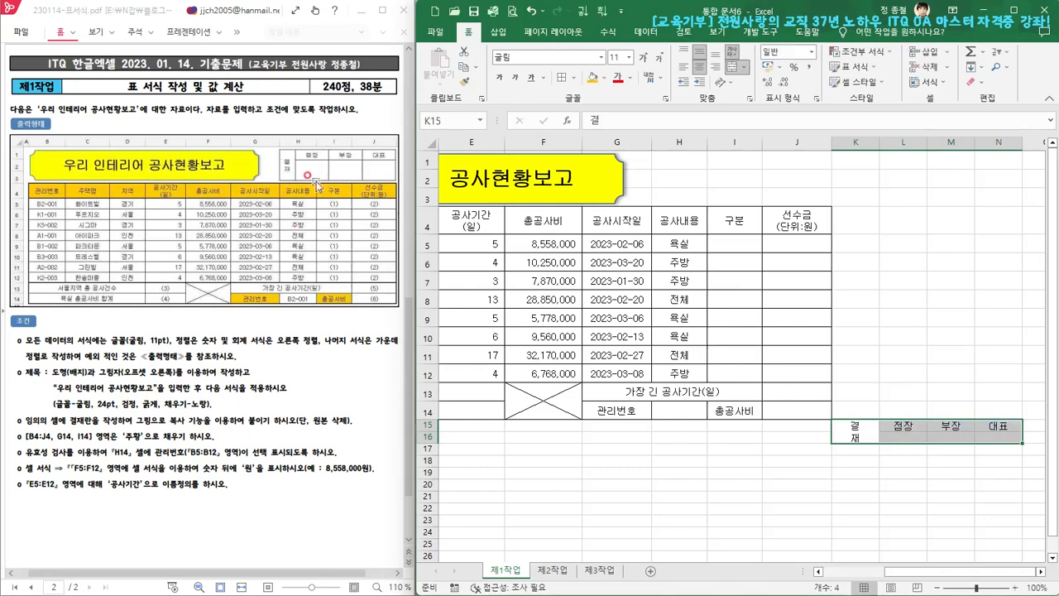
{"action": "left_click", "coordinate": [575, 79]}
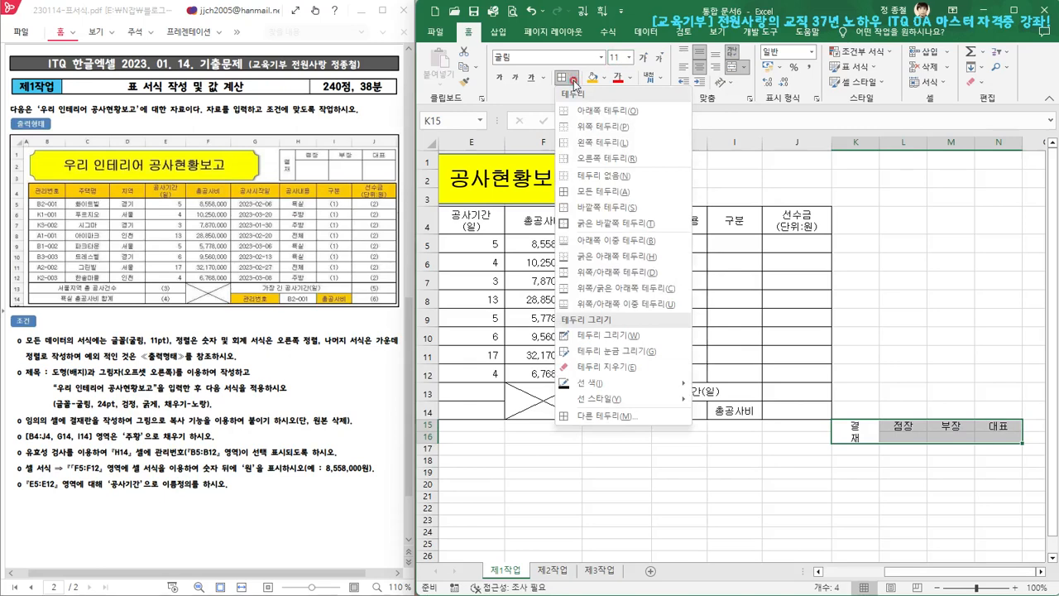
{"action": "left_click", "coordinate": [598, 193]}
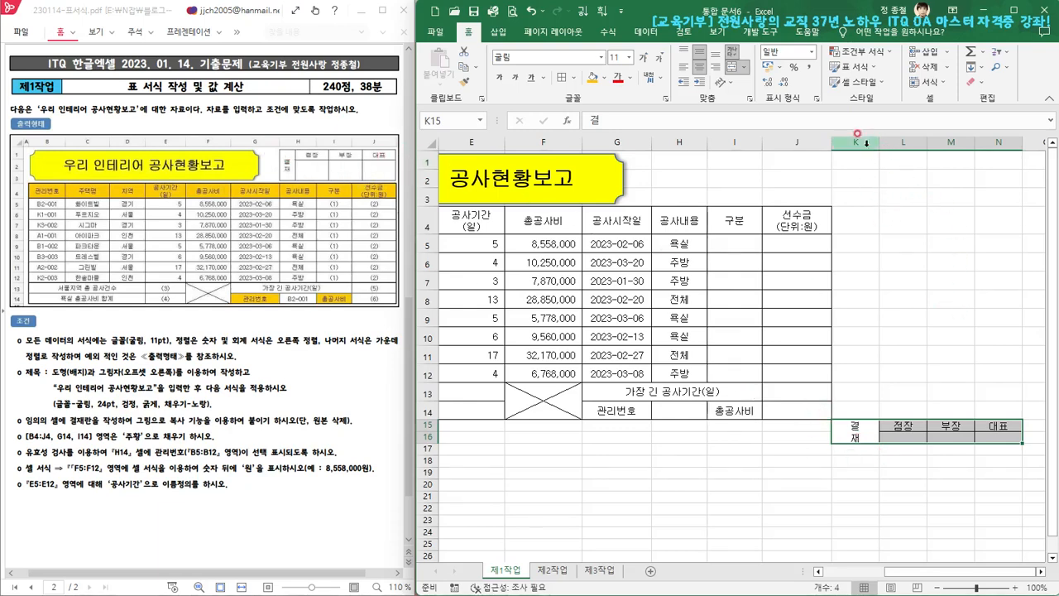
Narrow column K, make row 15 slightly taller and make row 16 clearly taller to proportion the approval box
{"action": "left_click_drag", "start_coordinate": [880, 144], "coordinate": [862, 145]}
{"action": "left_click", "coordinate": [941, 218]}
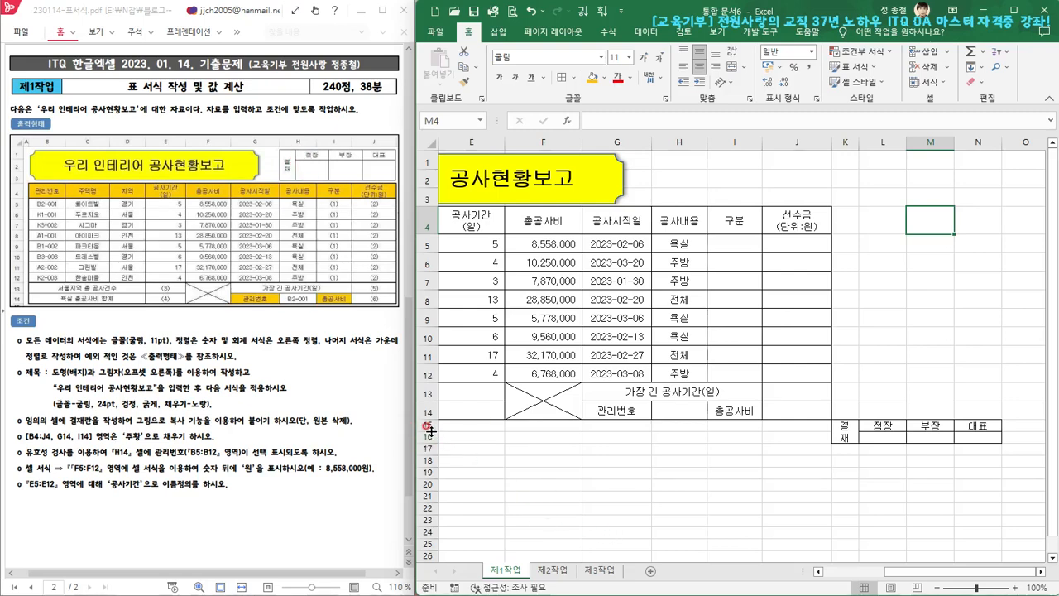
{"action": "left_click_drag", "start_coordinate": [431, 431], "coordinate": [432, 435]}
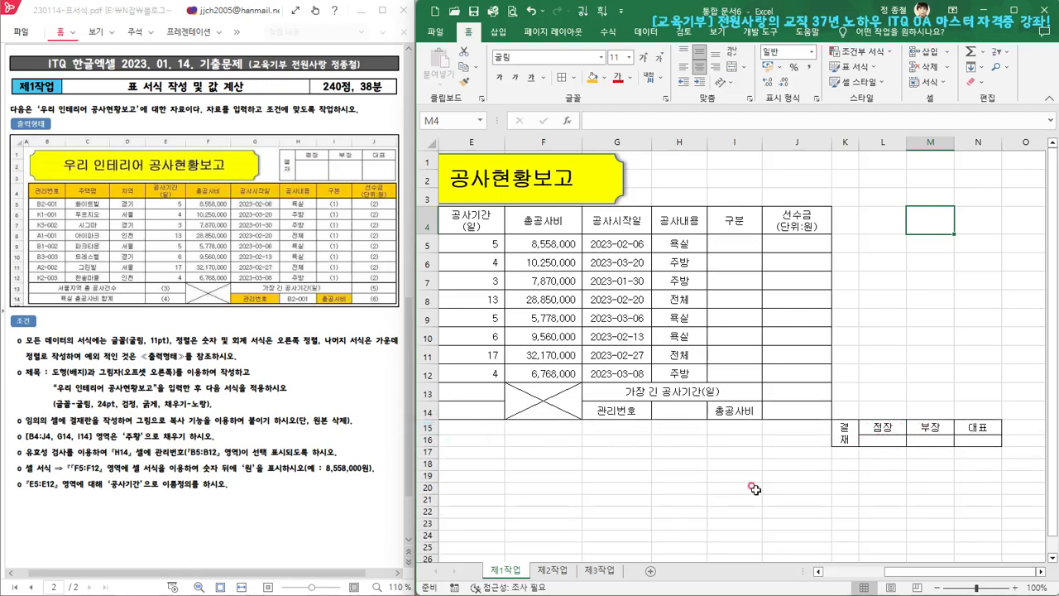
{"action": "left_click_drag", "start_coordinate": [428, 447], "coordinate": [430, 464]}
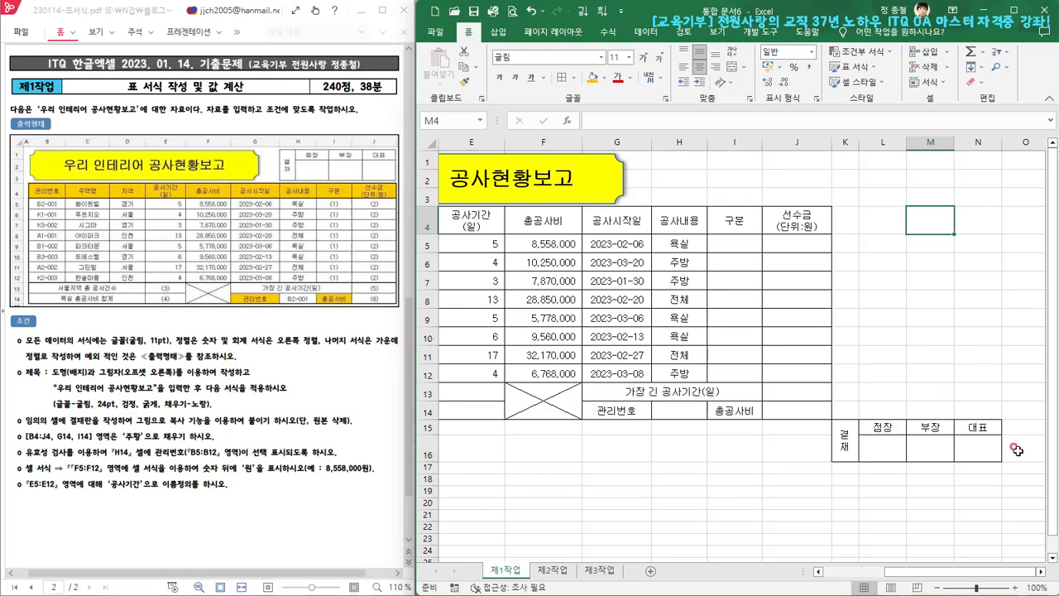
Copy the approval box K15:N16 and paste it as a picture
{"action": "left_click_drag", "start_coordinate": [859, 448], "coordinate": [971, 451]}
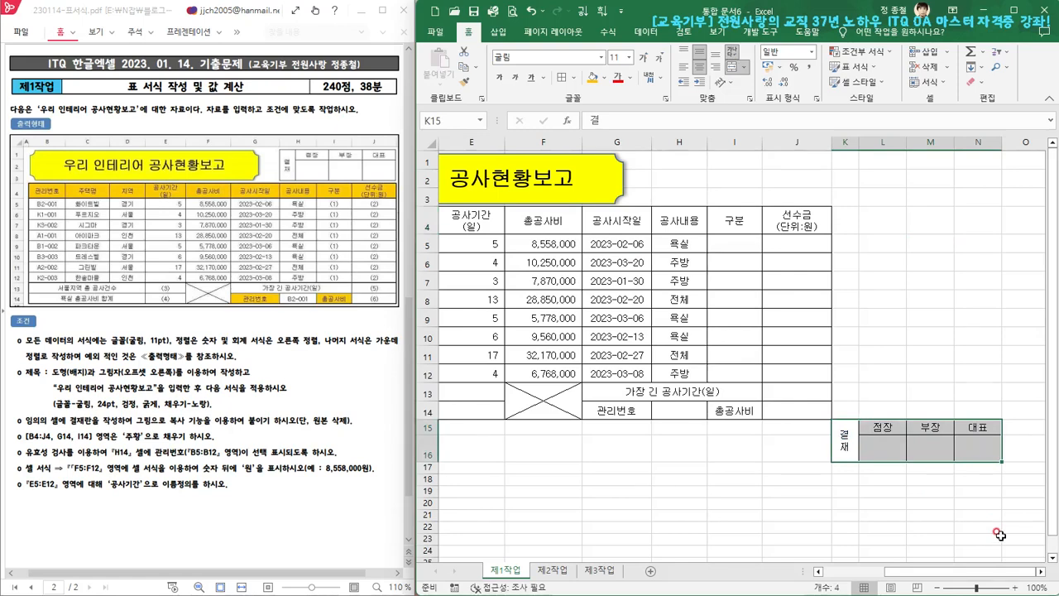
{"action": "key", "text": "ctrl+c"}
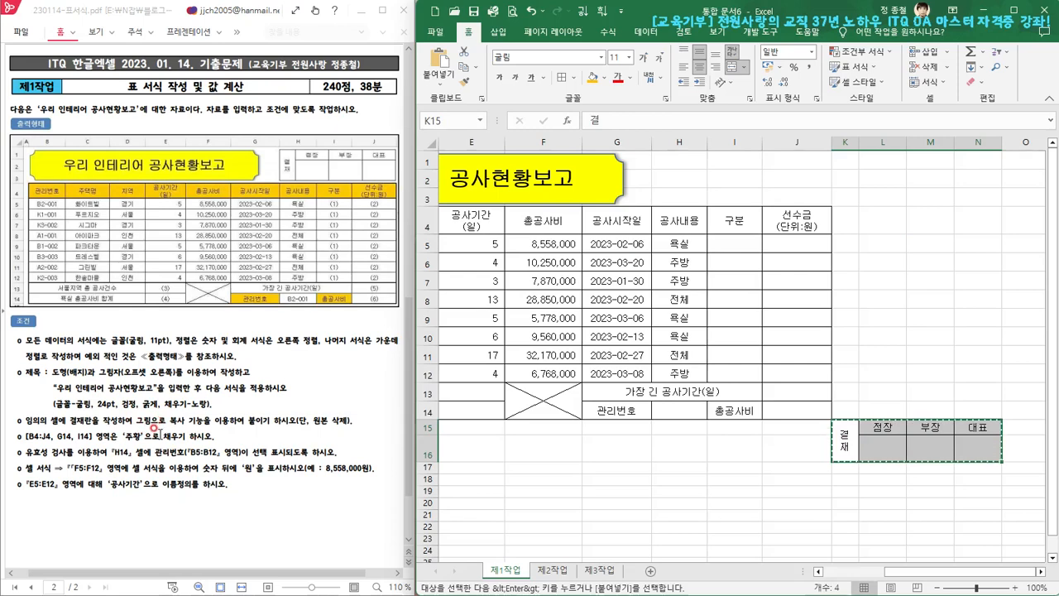
{"action": "left_click", "coordinate": [439, 85]}
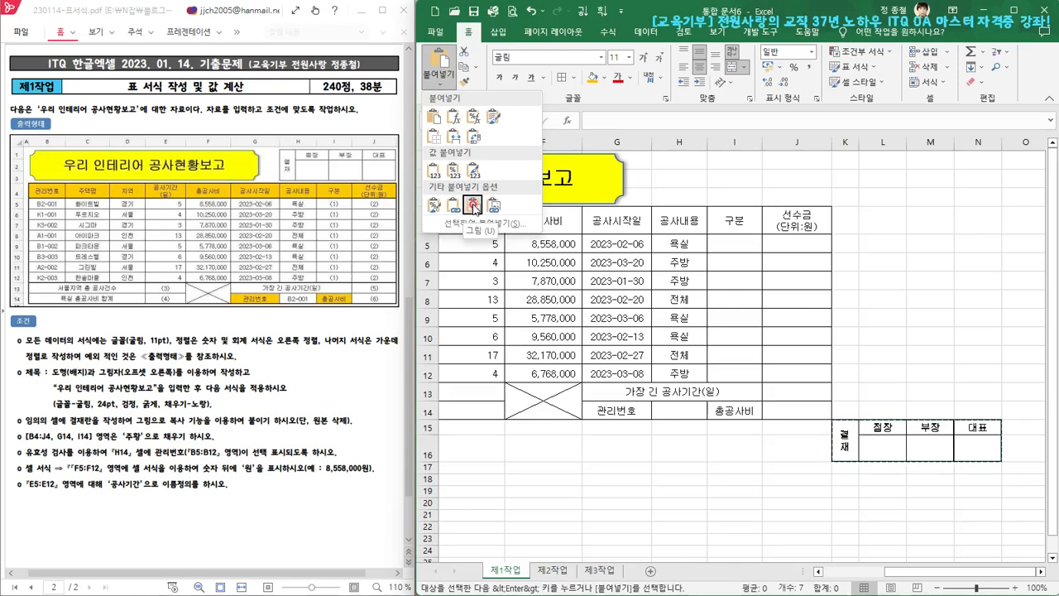
{"action": "left_click", "coordinate": [474, 206]}
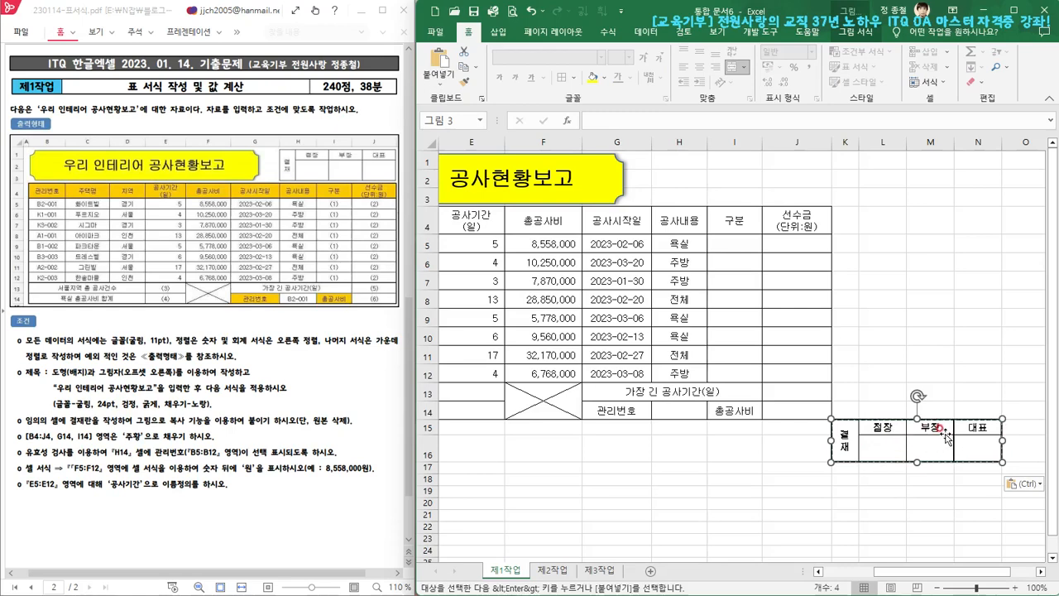
Move the approval box picture above the table over H1:J3 and stretch it to fit up to column J's edge
{"action": "left_click_drag", "start_coordinate": [946, 428], "coordinate": [956, 365]}
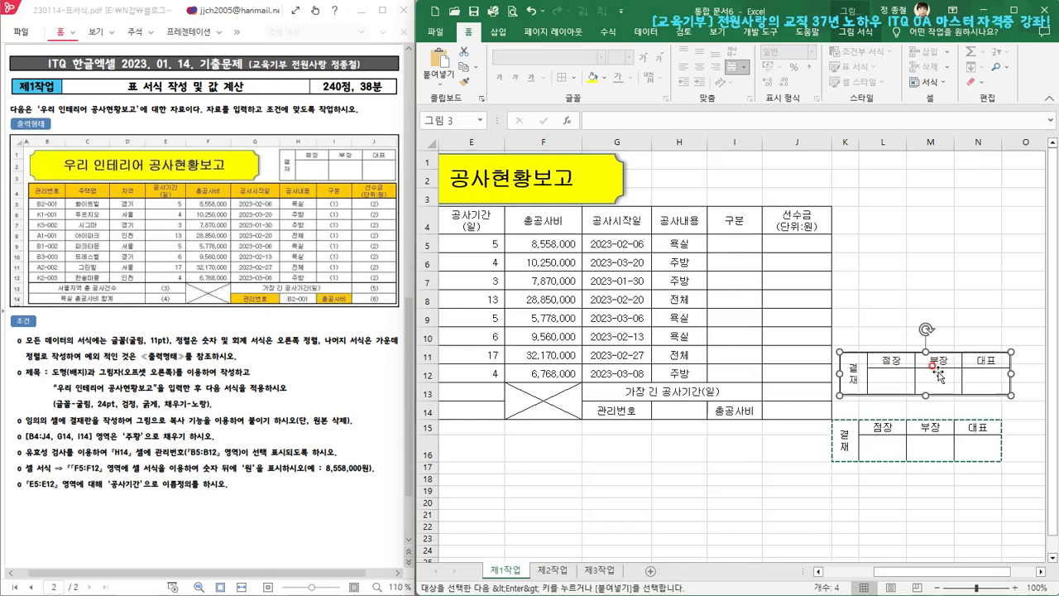
{"action": "left_click_drag", "start_coordinate": [940, 370], "coordinate": [750, 168]}
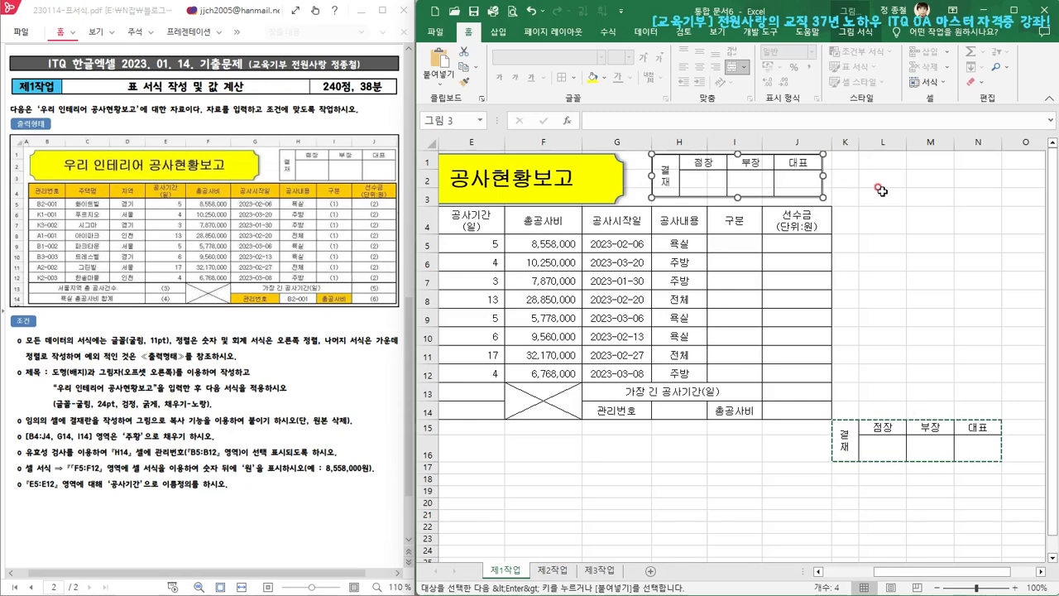
{"action": "key", "text": "alt"}
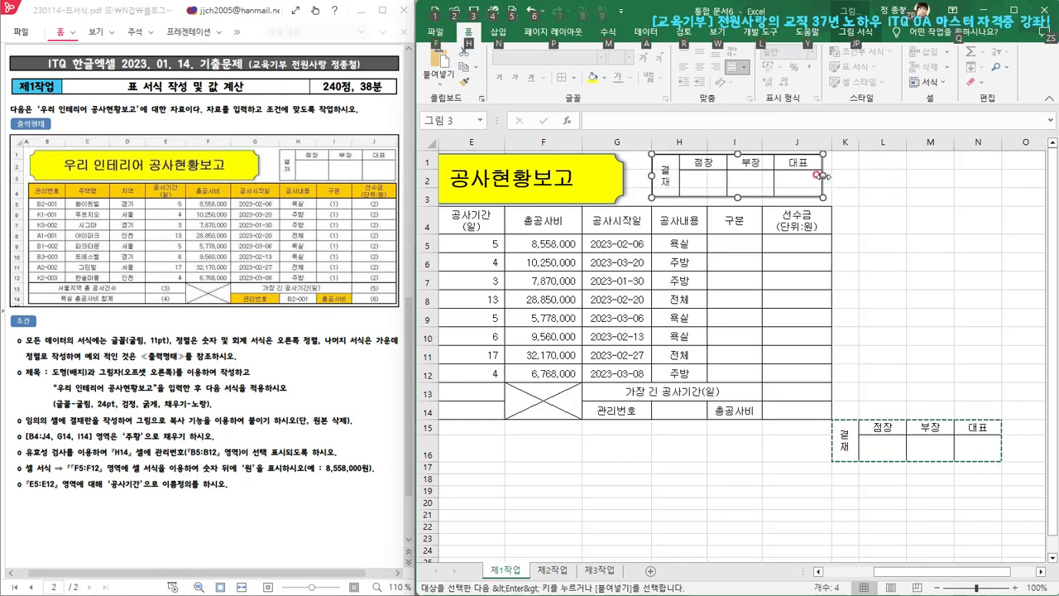
{"action": "left_click_drag", "start_coordinate": [823, 174], "coordinate": [831, 174]}
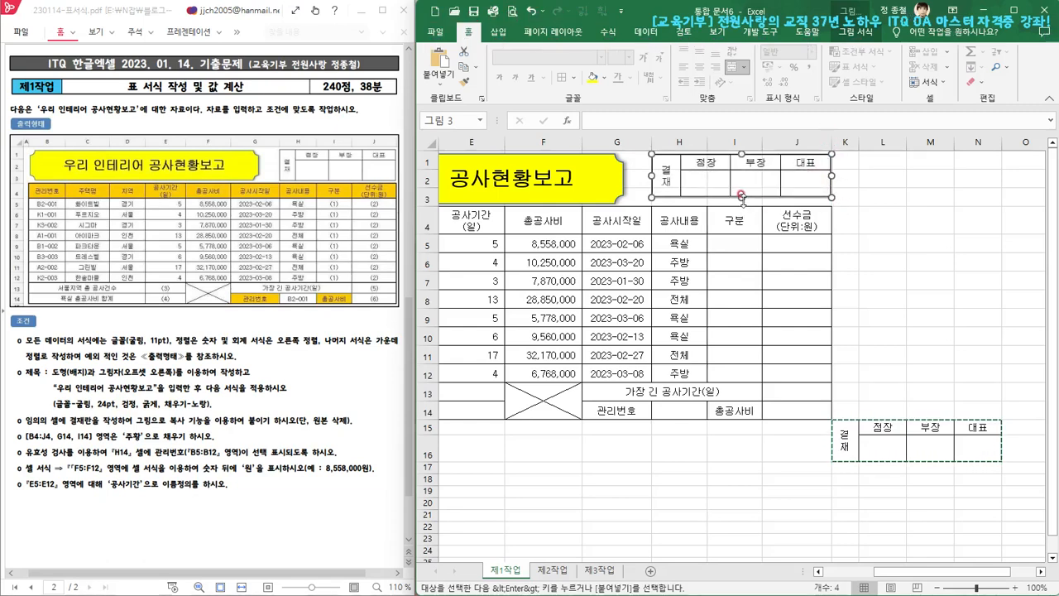
{"action": "left_click_drag", "start_coordinate": [742, 197], "coordinate": [746, 202]}
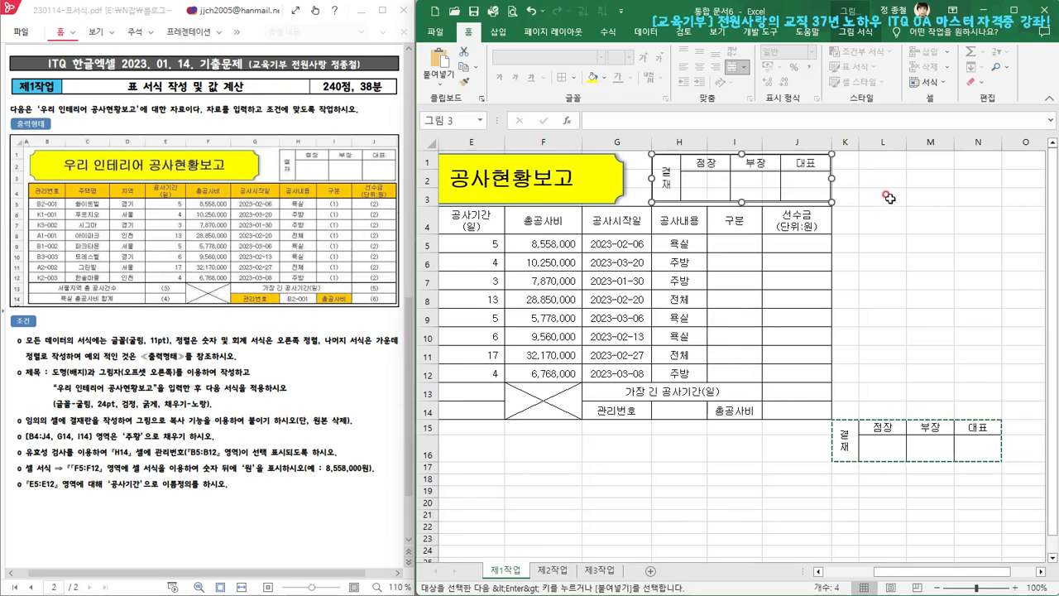
{"action": "left_click", "coordinate": [888, 197]}
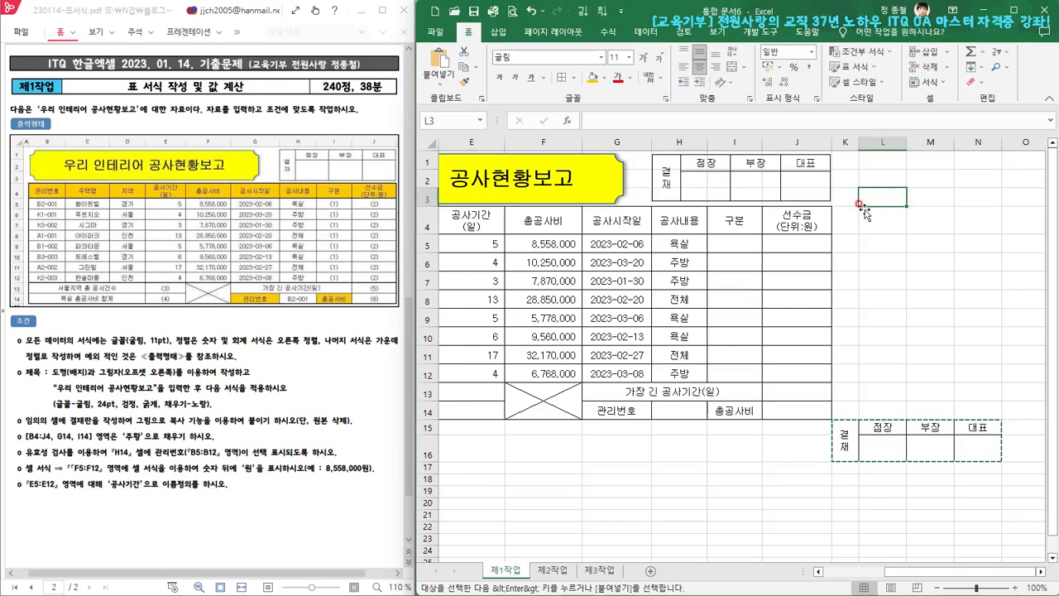
Hide the worksheet gridlines to check the approval box picture, and show them again
{"action": "left_click", "coordinate": [716, 35]}
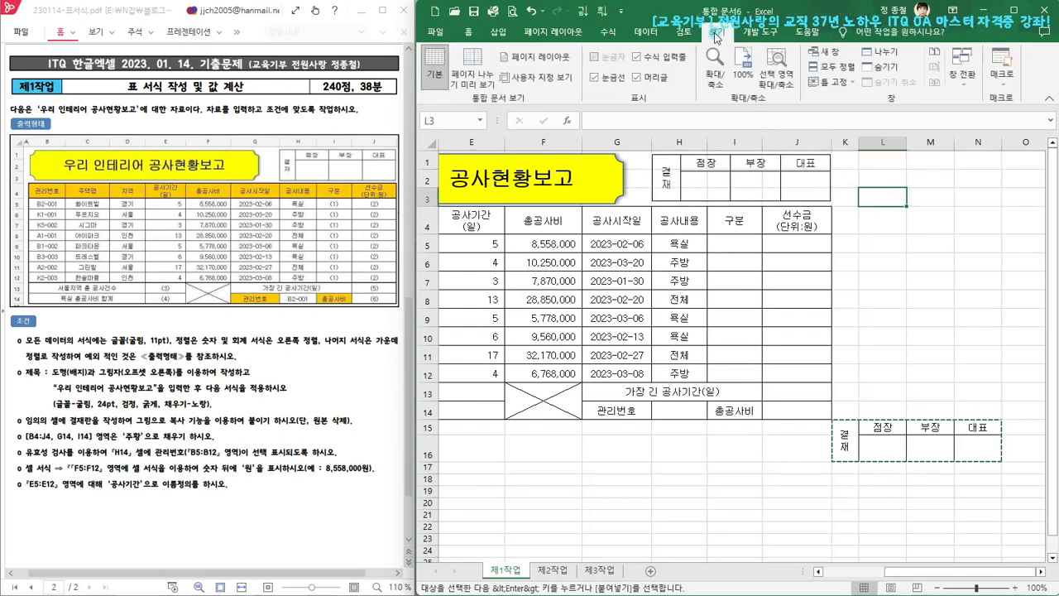
{"action": "left_click", "coordinate": [595, 77]}
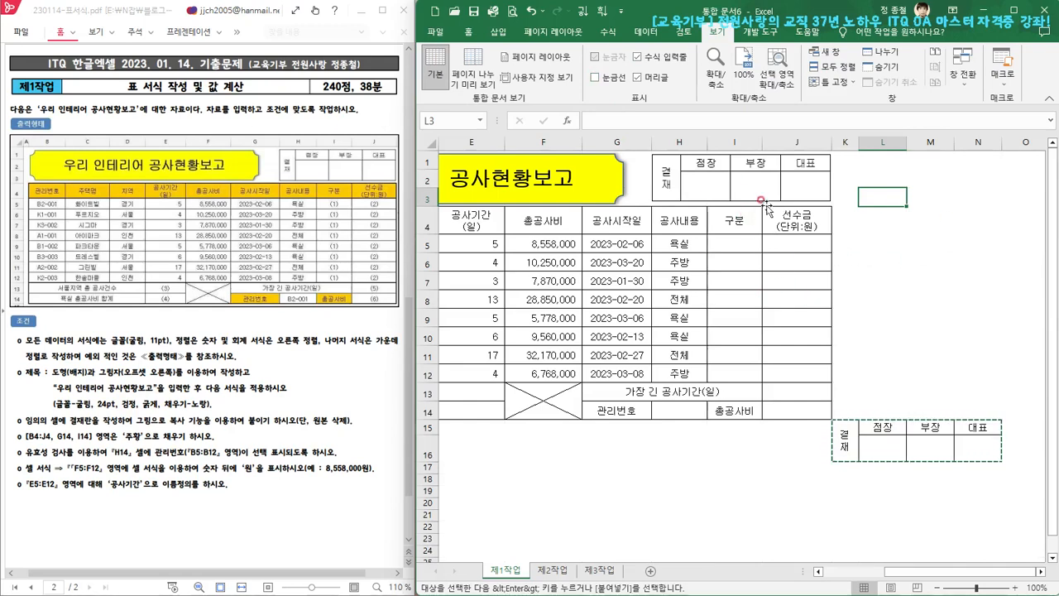
{"action": "left_click", "coordinate": [595, 79]}
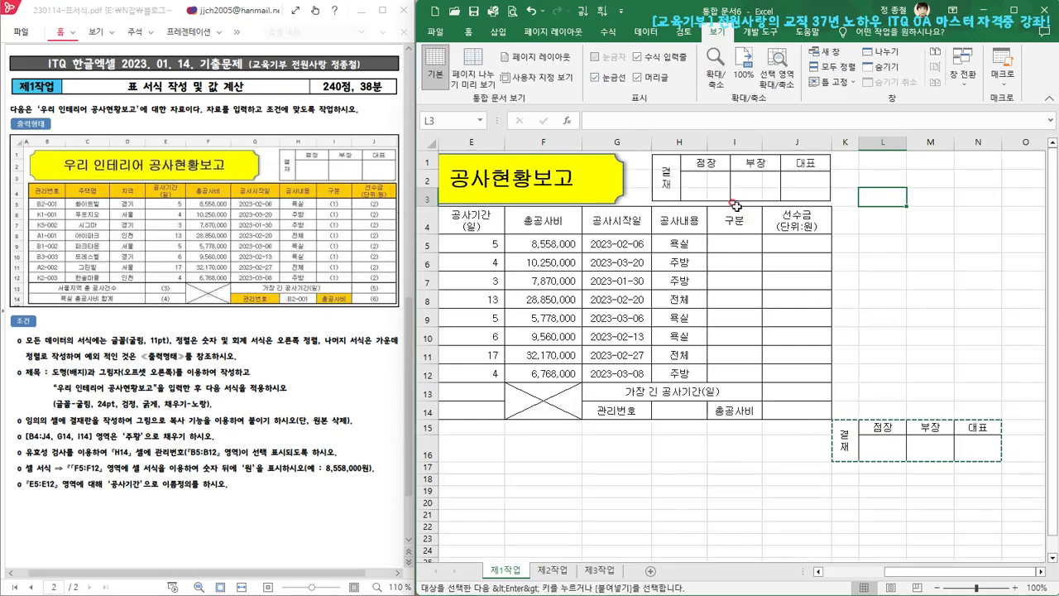
Fill the approval box picture with the white theme color
{"action": "left_click", "coordinate": [772, 184]}
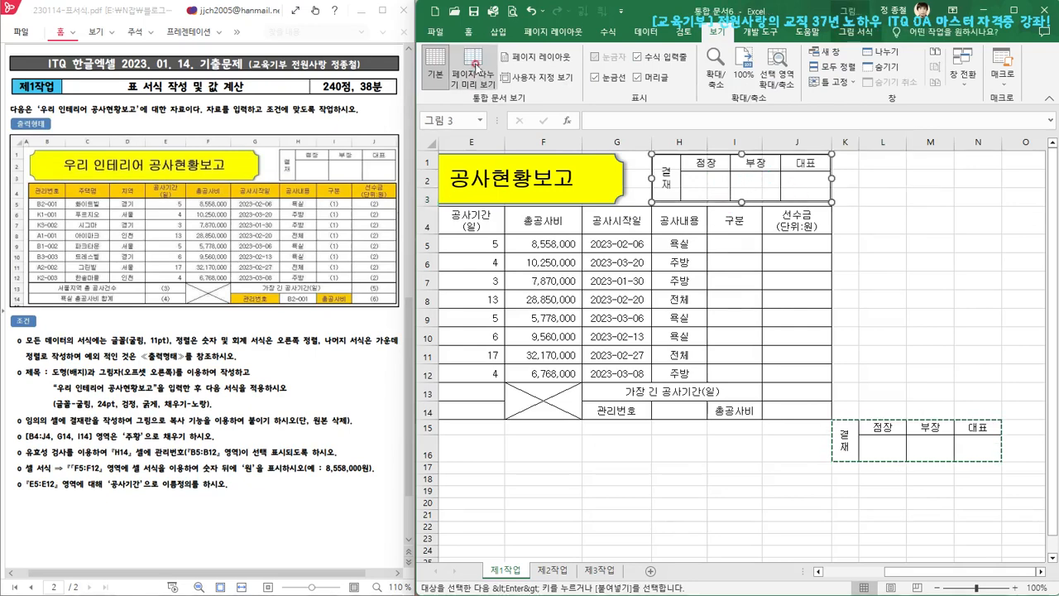
{"action": "left_click", "coordinate": [470, 33]}
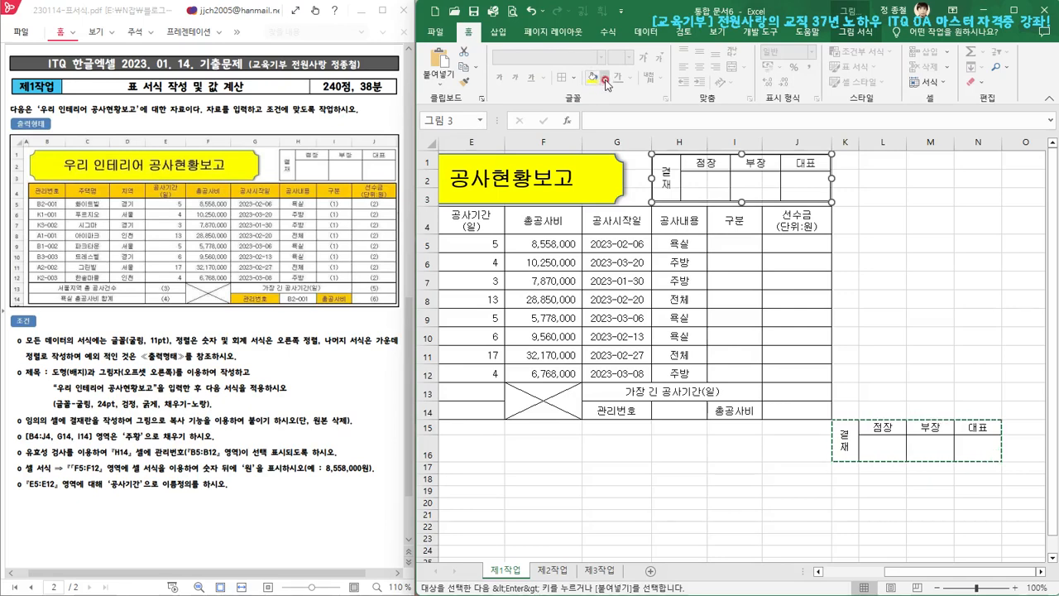
{"action": "left_click", "coordinate": [604, 80]}
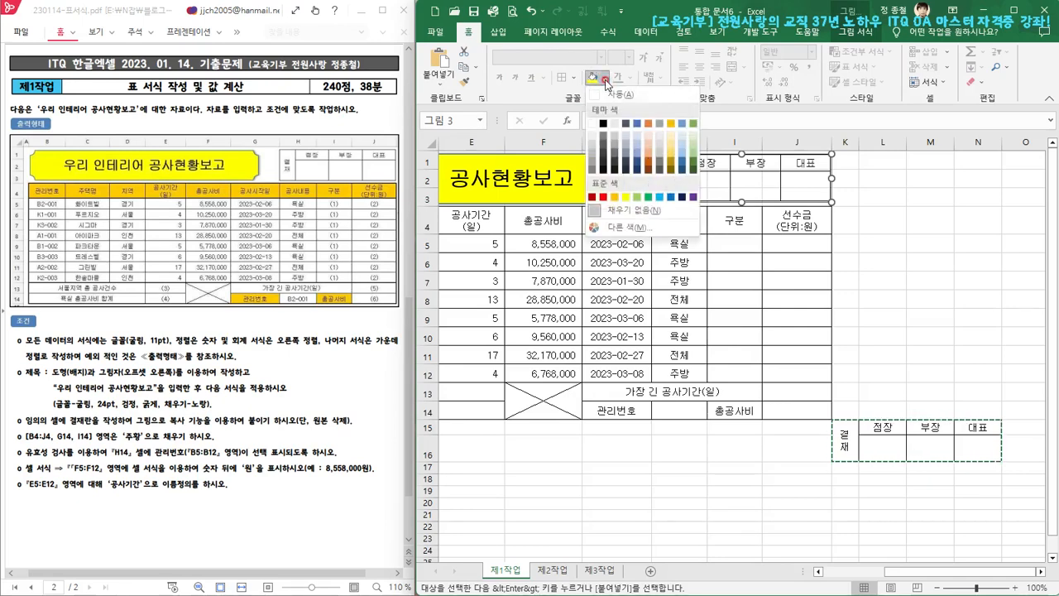
{"action": "left_click", "coordinate": [593, 123]}
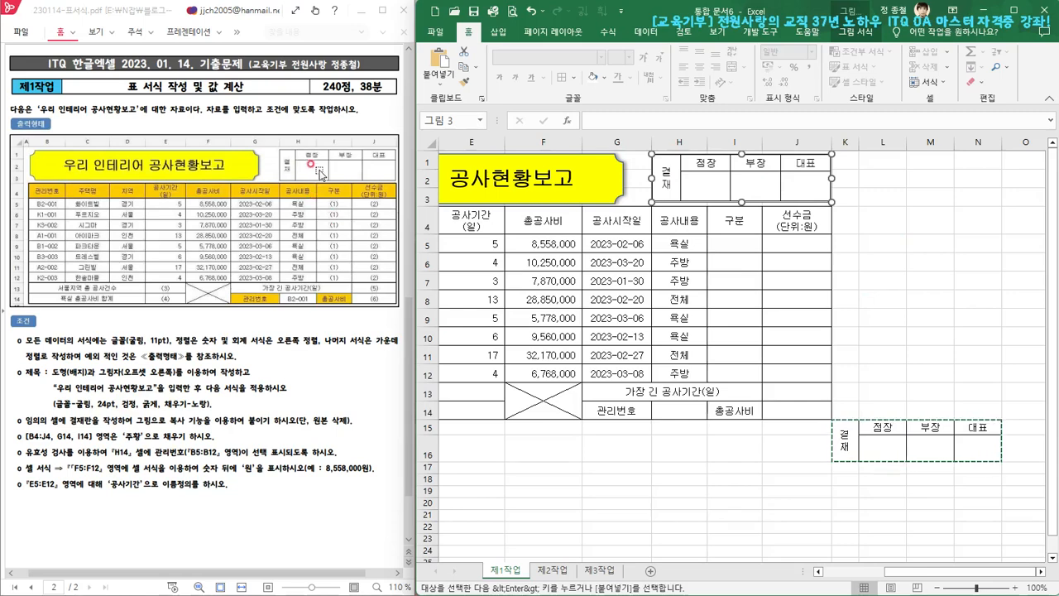
{"action": "left_click", "coordinate": [918, 308]}
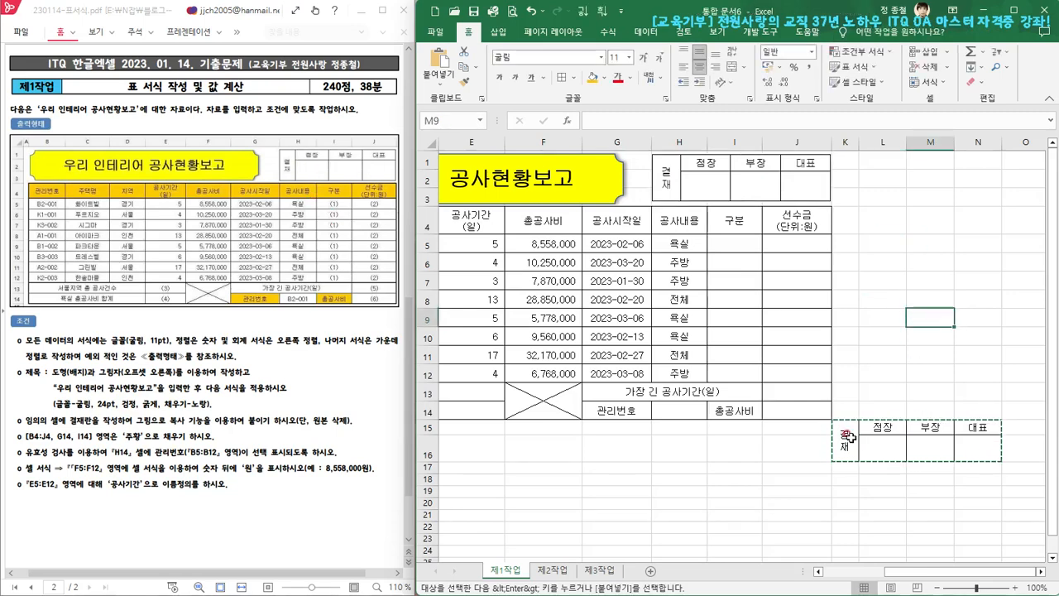
Delete columns K:N, which hold the original approval box
{"action": "left_click_drag", "start_coordinate": [844, 144], "coordinate": [975, 141]}
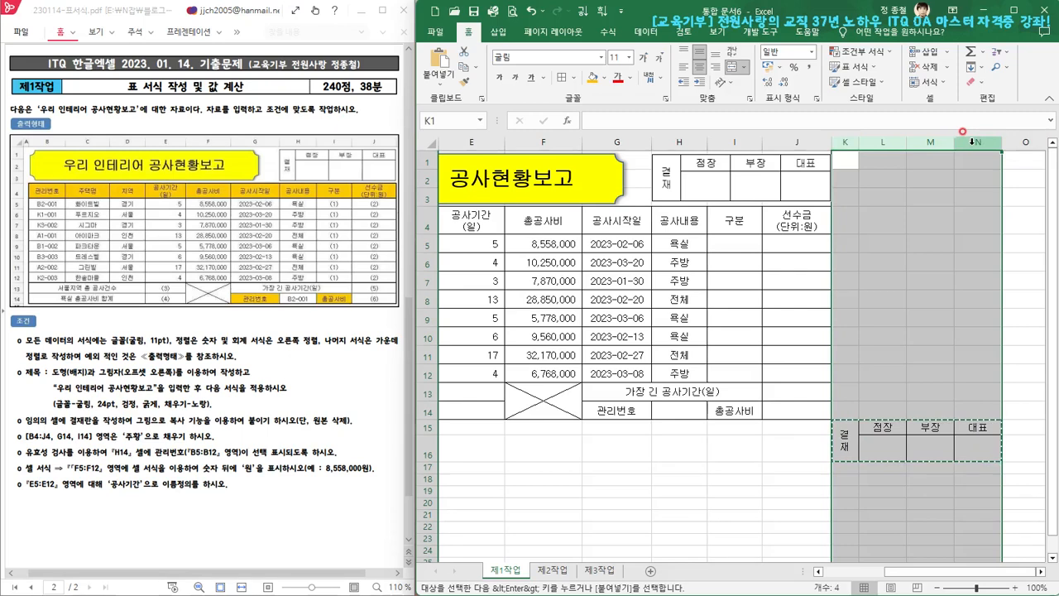
{"action": "right_click", "coordinate": [962, 143]}
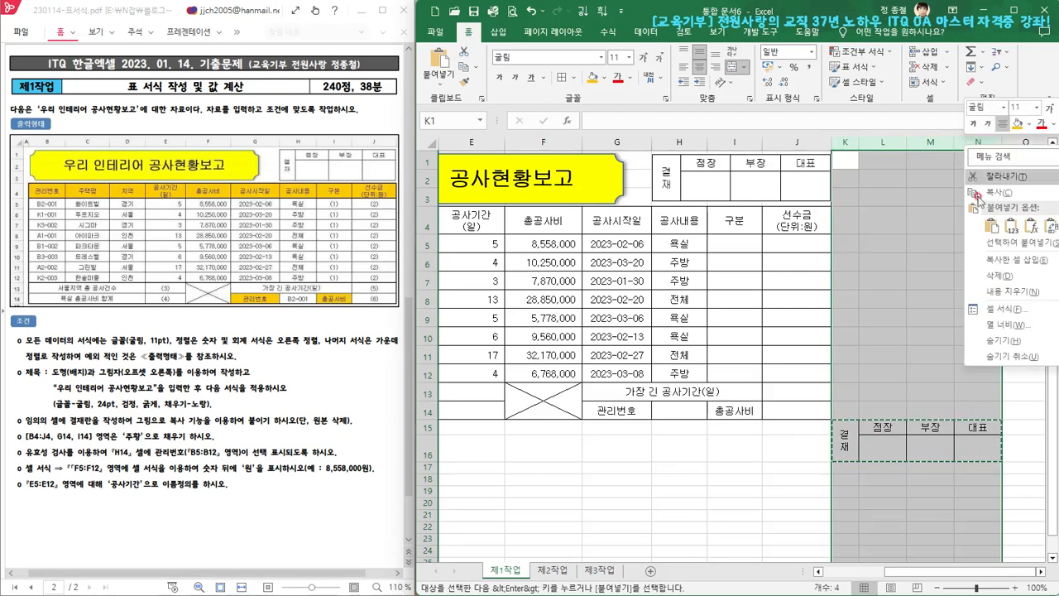
{"action": "key", "text": "ctrl+z"}
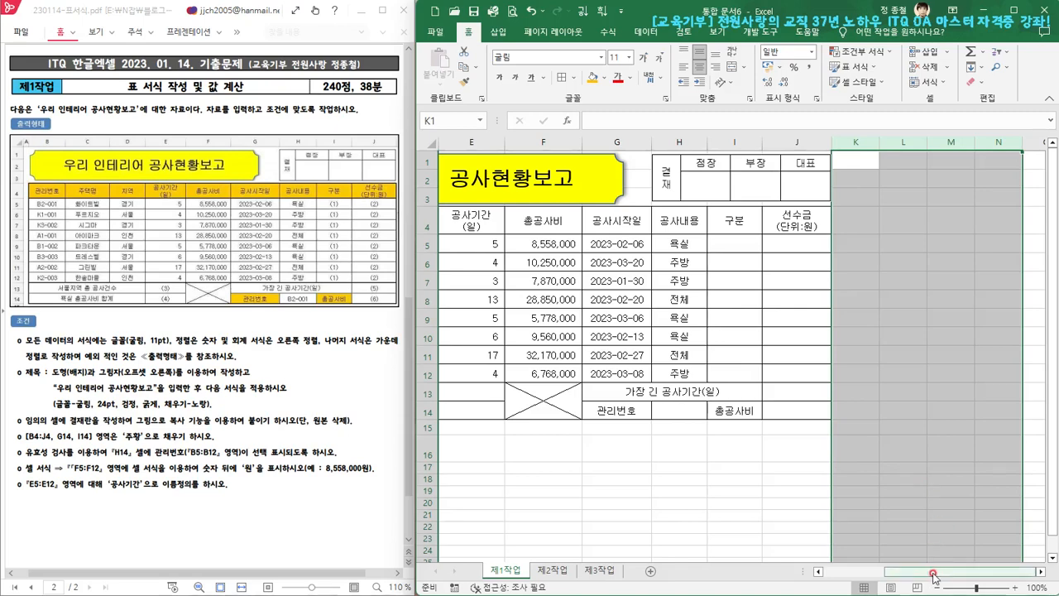
Delete rows 15 and 16 directly below the table
{"action": "left_click_drag", "start_coordinate": [938, 571], "coordinate": [881, 571]}
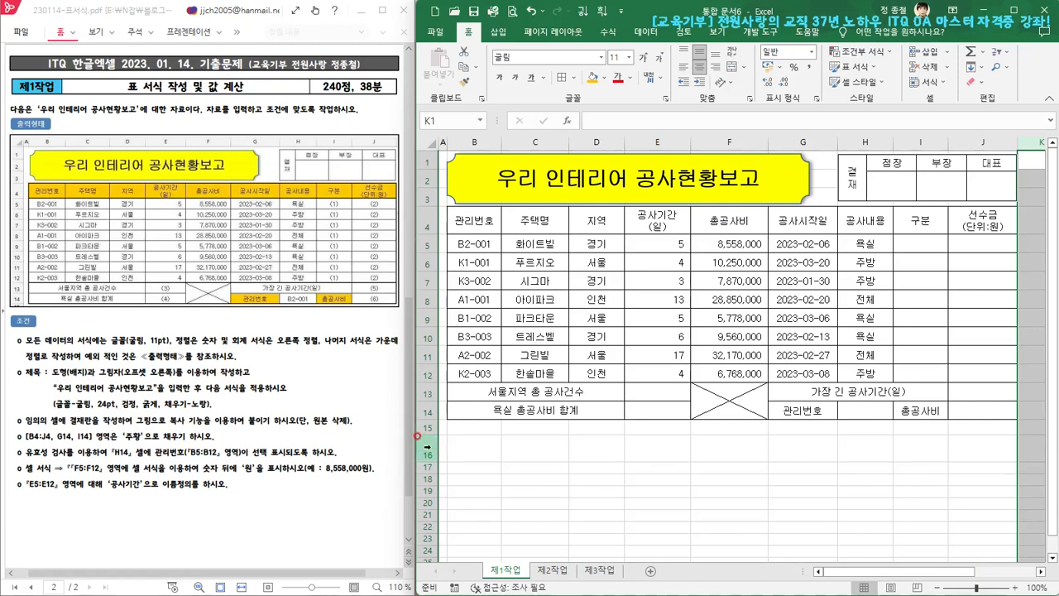
{"action": "left_click", "coordinate": [428, 447]}
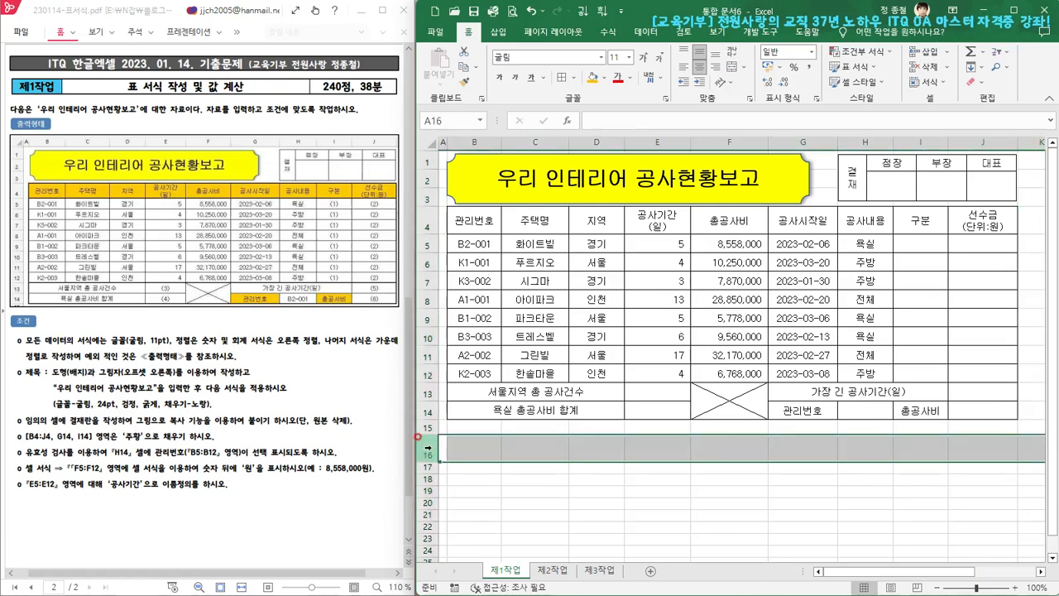
{"action": "left_click_drag", "start_coordinate": [428, 427], "coordinate": [428, 448]}
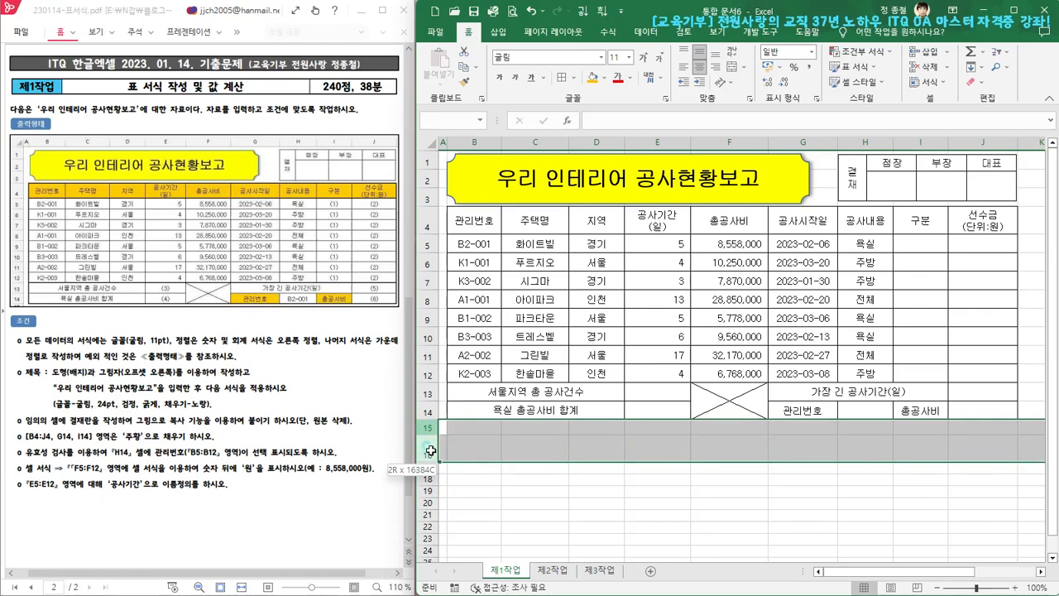
{"action": "right_click", "coordinate": [428, 450]}
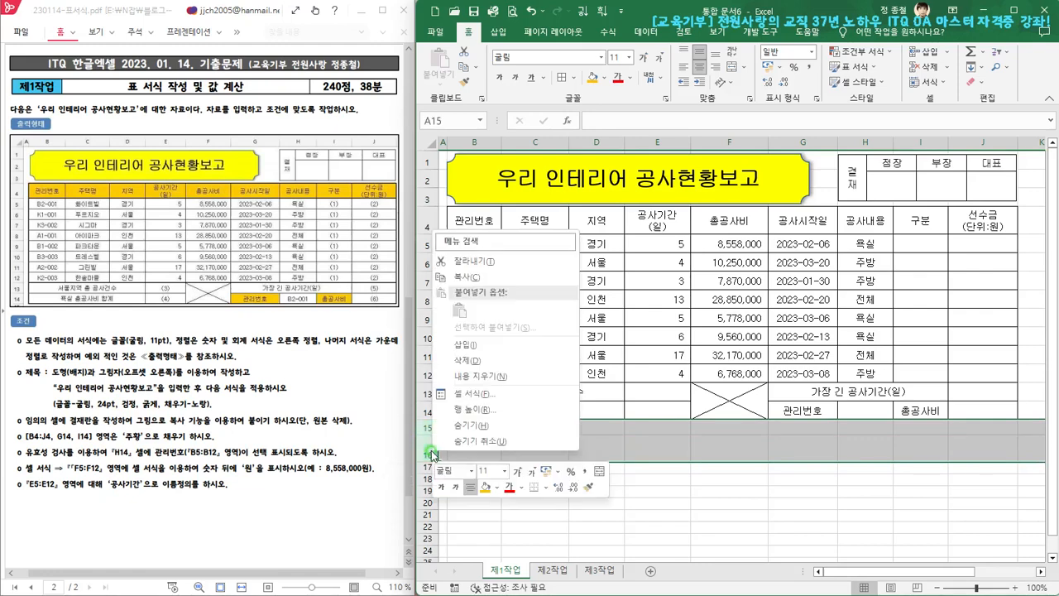
{"action": "left_click", "coordinate": [478, 362]}
{"action": "left_click", "coordinate": [662, 473]}
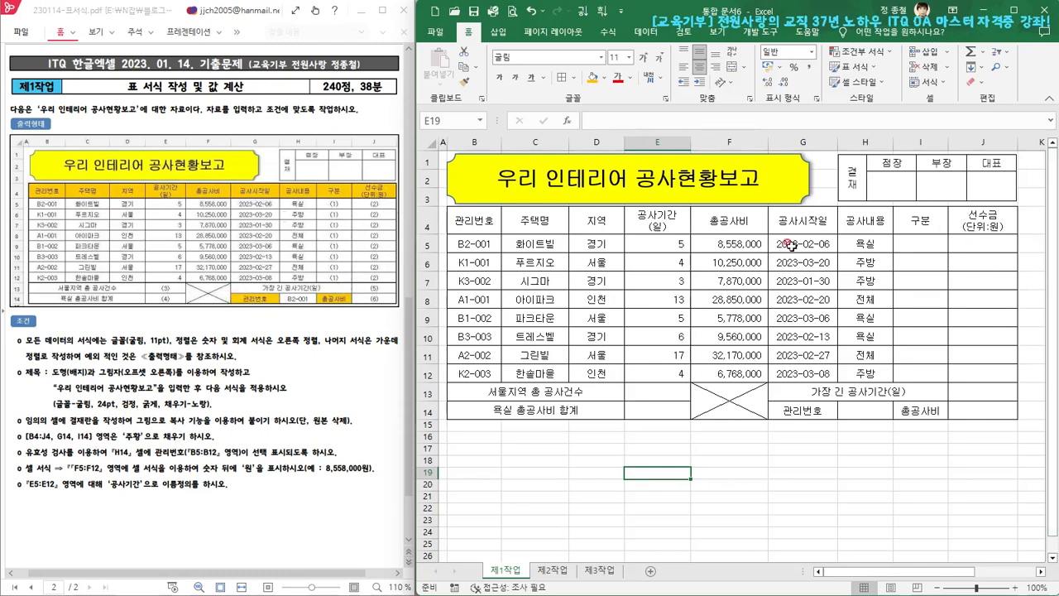
Fill the header cells B4:J4 and the label cells G14 and I14 with the standard color orange (주황)
{"action": "left_click", "coordinate": [471, 220]}
{"action": "left_click_drag", "start_coordinate": [471, 220], "coordinate": [973, 220]}
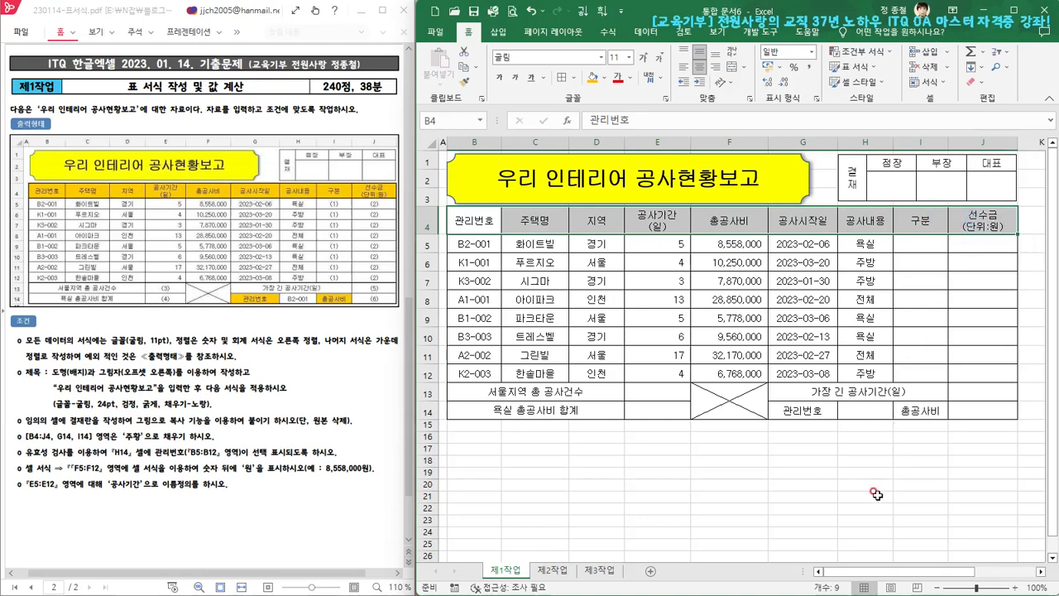
{"action": "left_click", "coordinate": [803, 409], "text": "ctrl"}
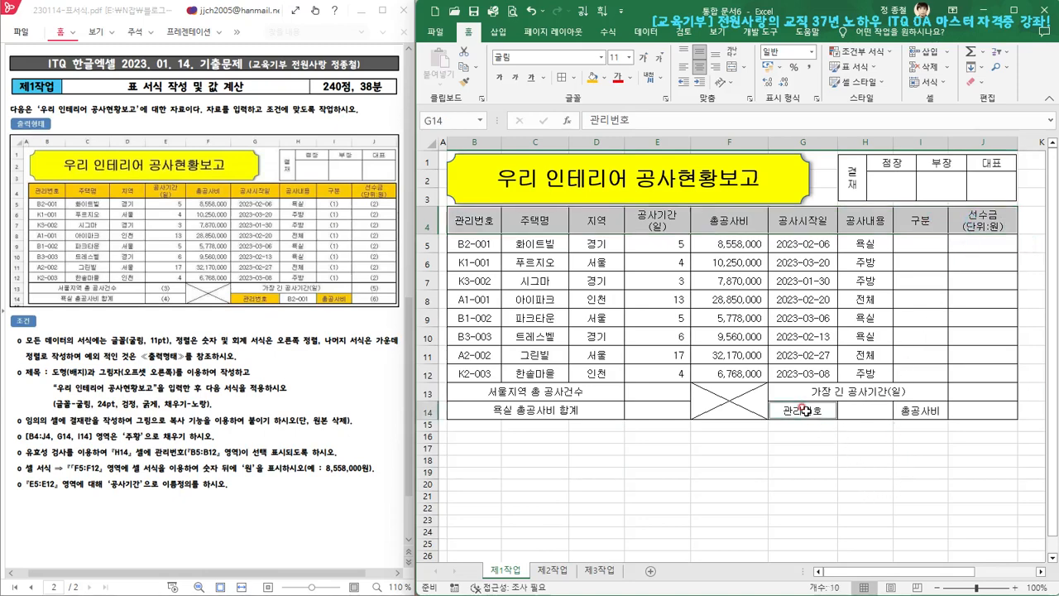
{"action": "left_click", "coordinate": [930, 411], "text": "ctrl"}
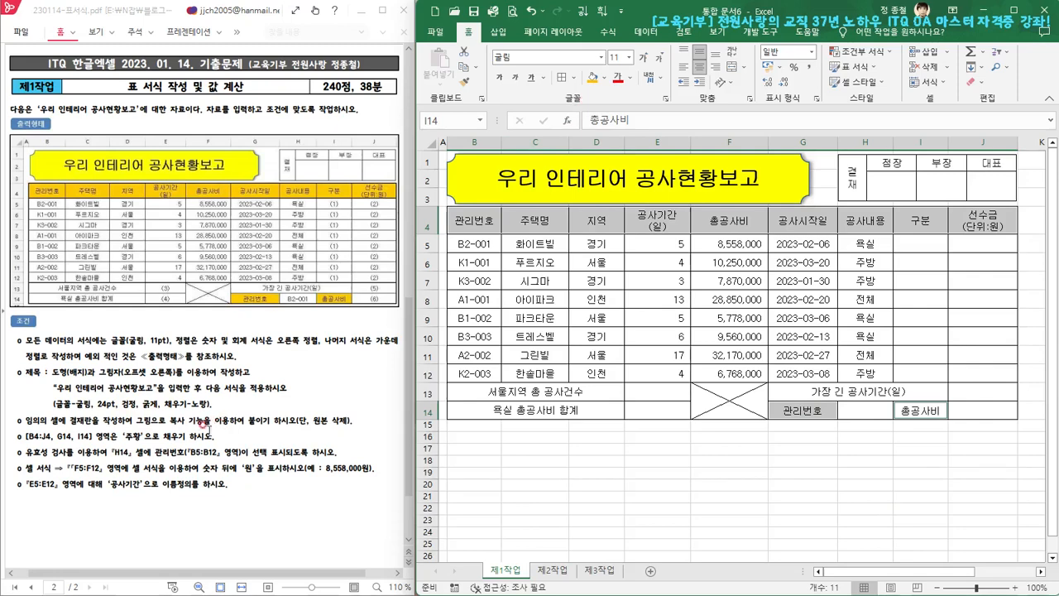
{"action": "left_click", "coordinate": [605, 78]}
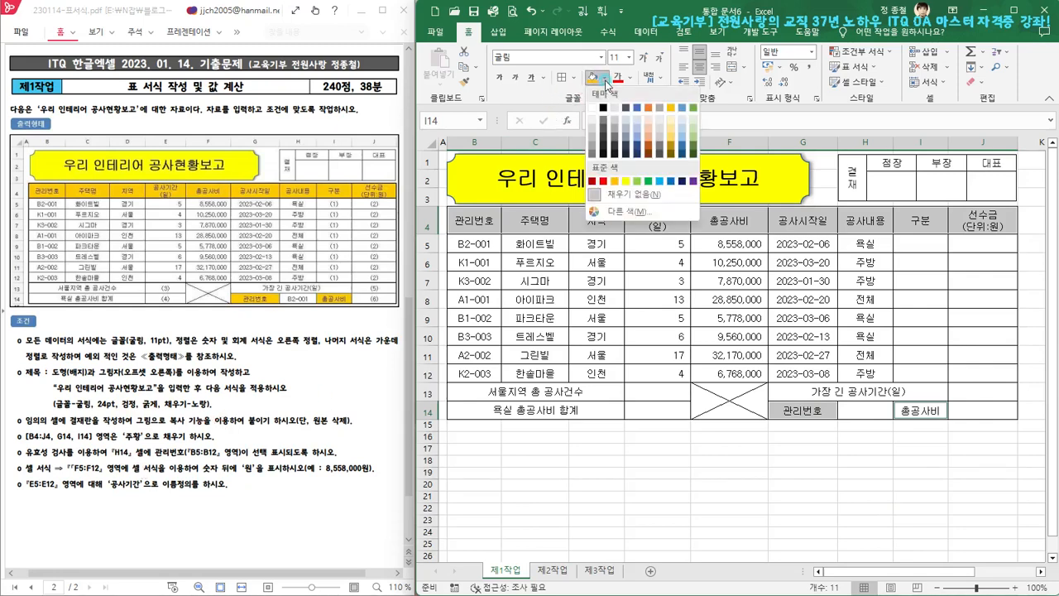
{"action": "left_click", "coordinate": [614, 184]}
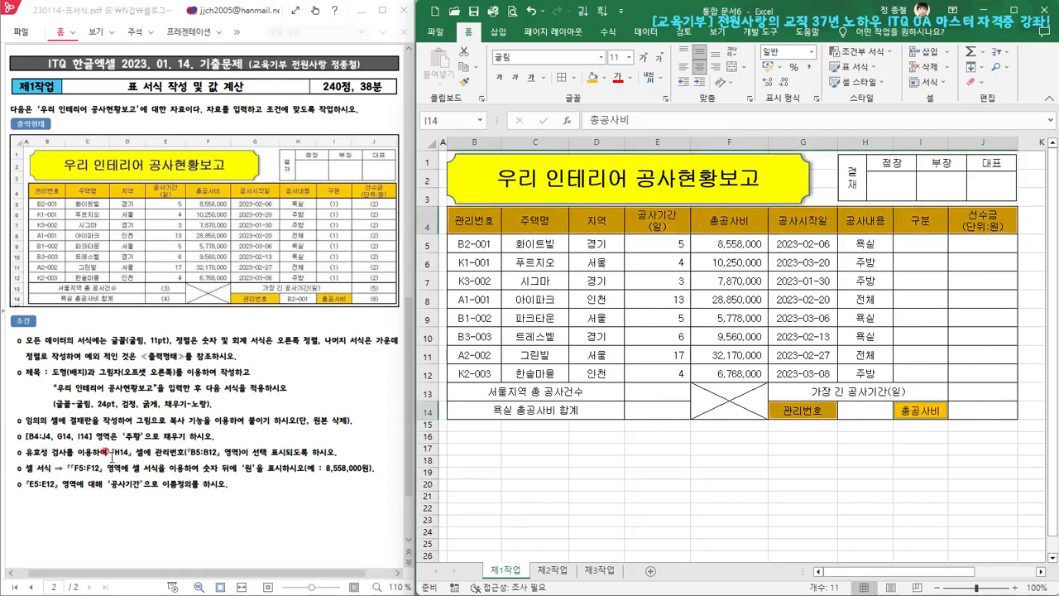
Start a data validation rule for cell H14 that allows a list (목록)
{"action": "left_click", "coordinate": [876, 413]}
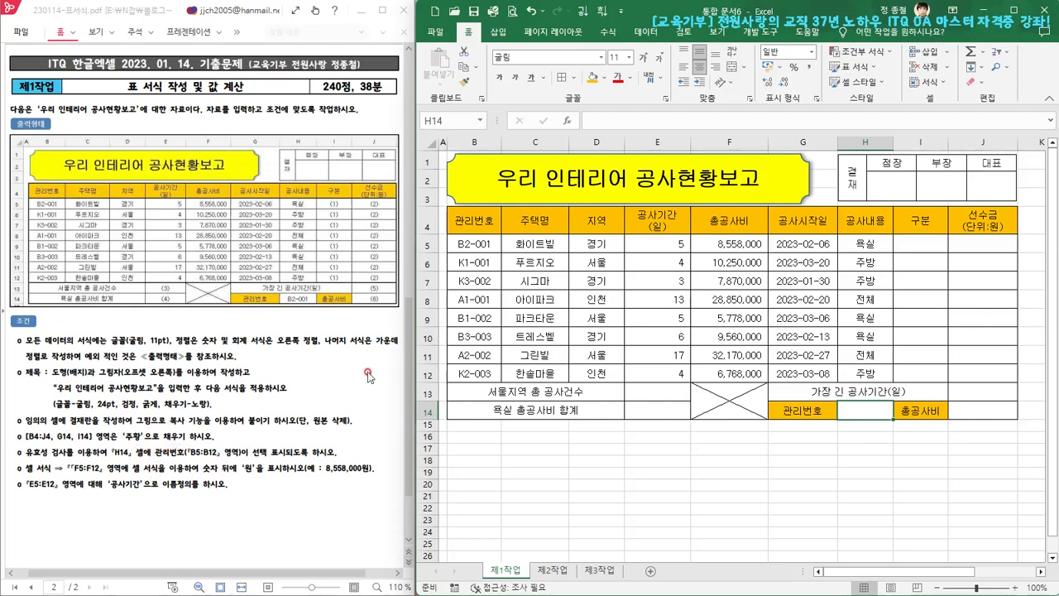
{"action": "left_click_drag", "start_coordinate": [482, 243], "coordinate": [487, 374]}
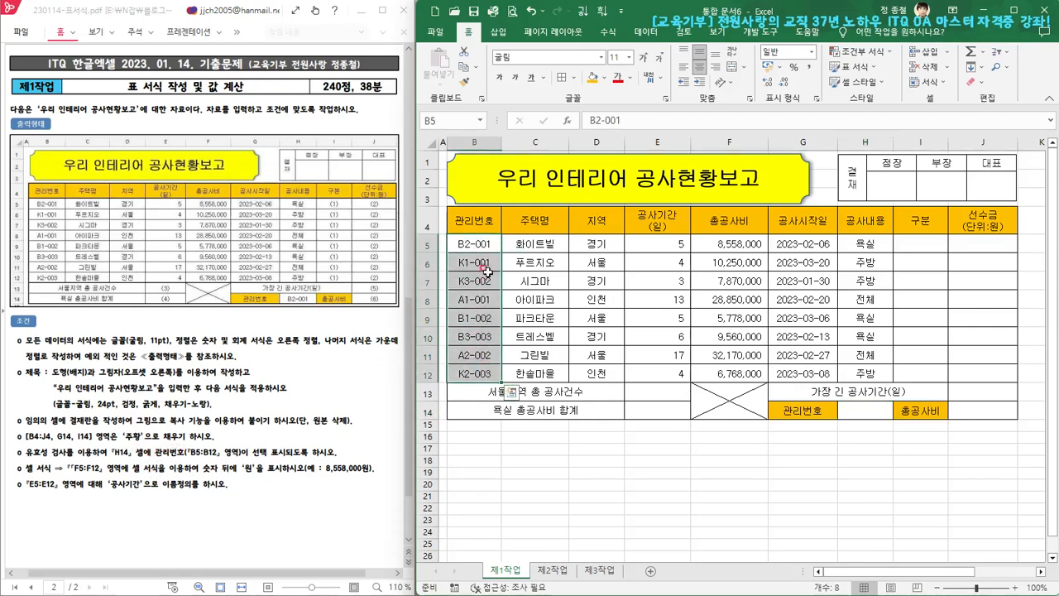
{"action": "left_click", "coordinate": [875, 412]}
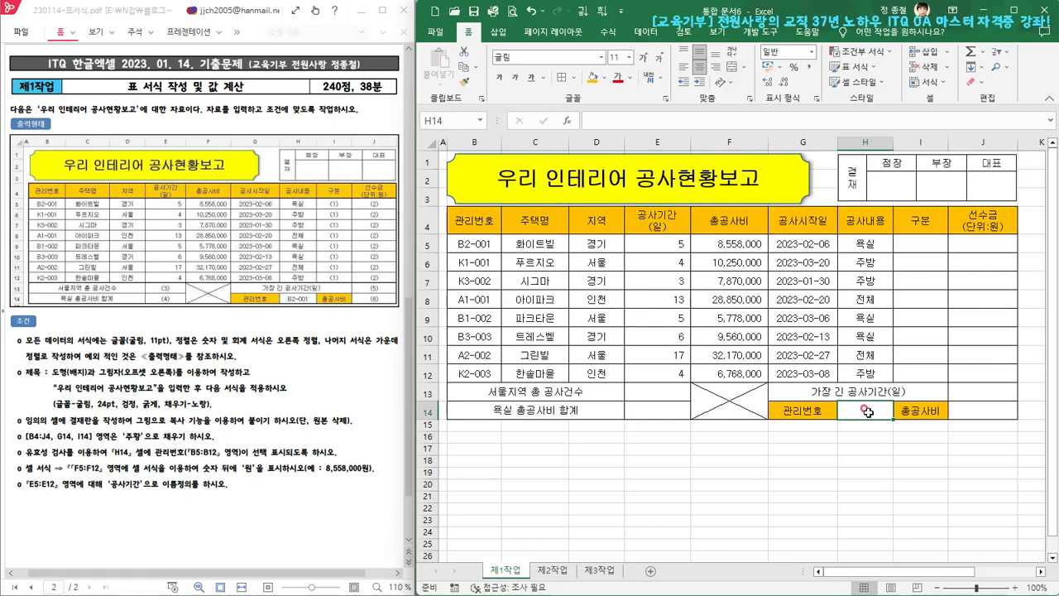
{"action": "left_click", "coordinate": [649, 35]}
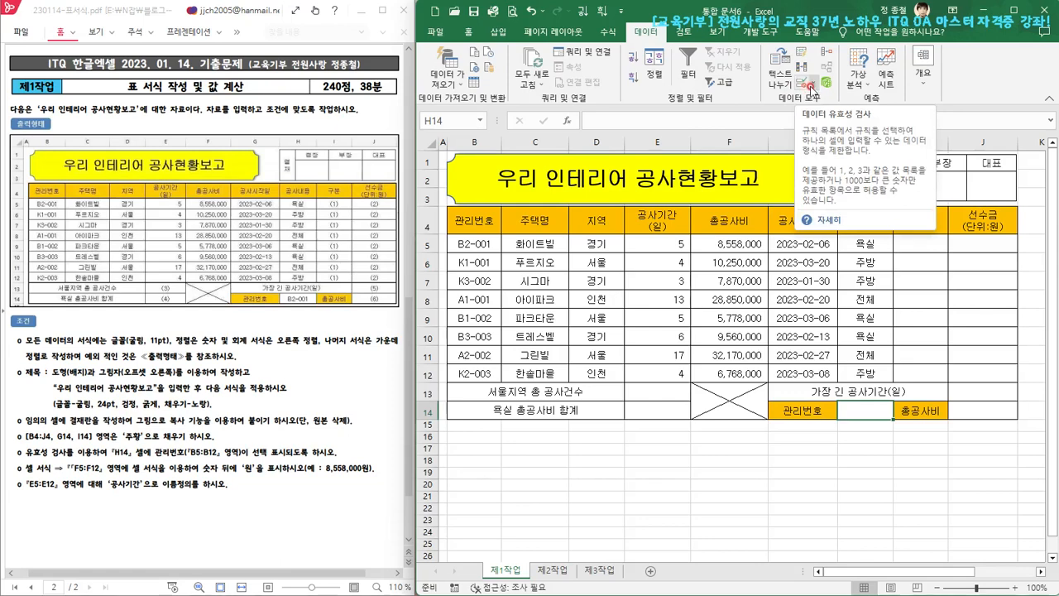
{"action": "left_click", "coordinate": [816, 84]}
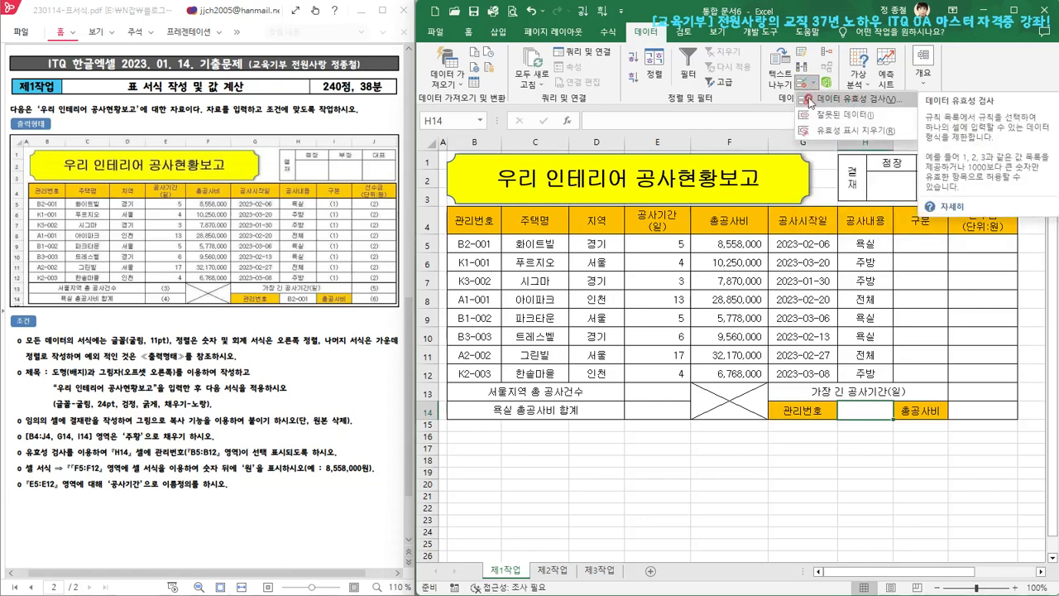
{"action": "left_click", "coordinate": [860, 101]}
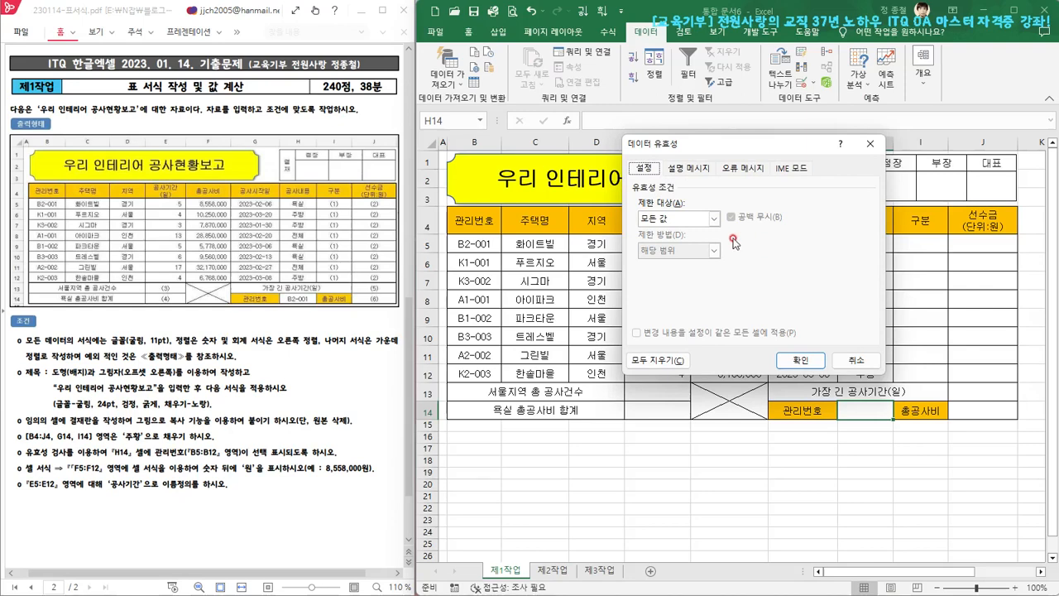
{"action": "left_click", "coordinate": [717, 219]}
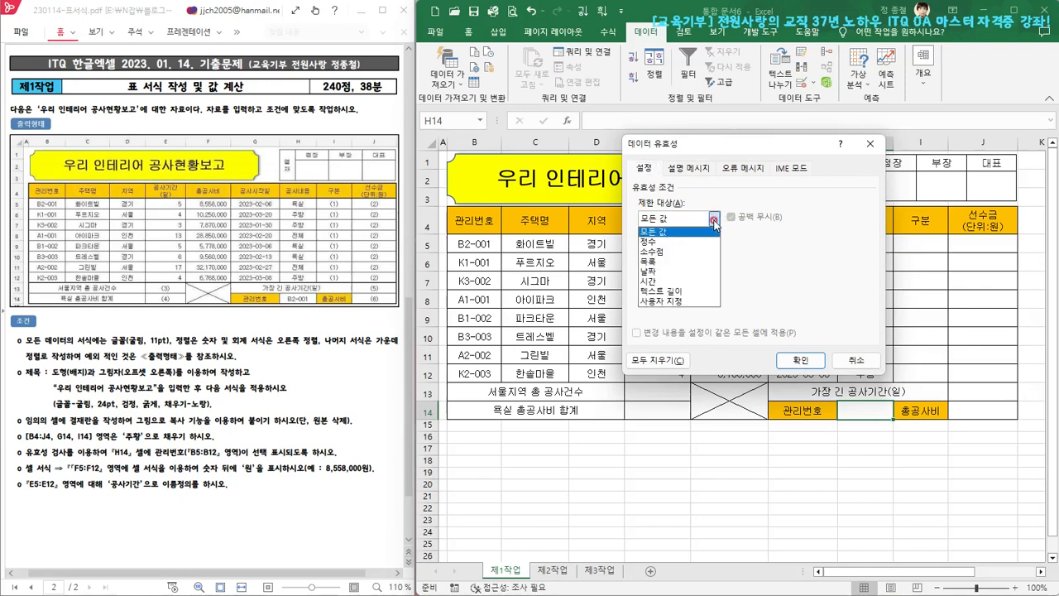
{"action": "left_click", "coordinate": [667, 262]}
Use the 관리번호 cells B5:B12 as the source of H14's validation list and apply the rule
{"action": "left_click", "coordinate": [691, 280]}
{"action": "left_click", "coordinate": [668, 282]}
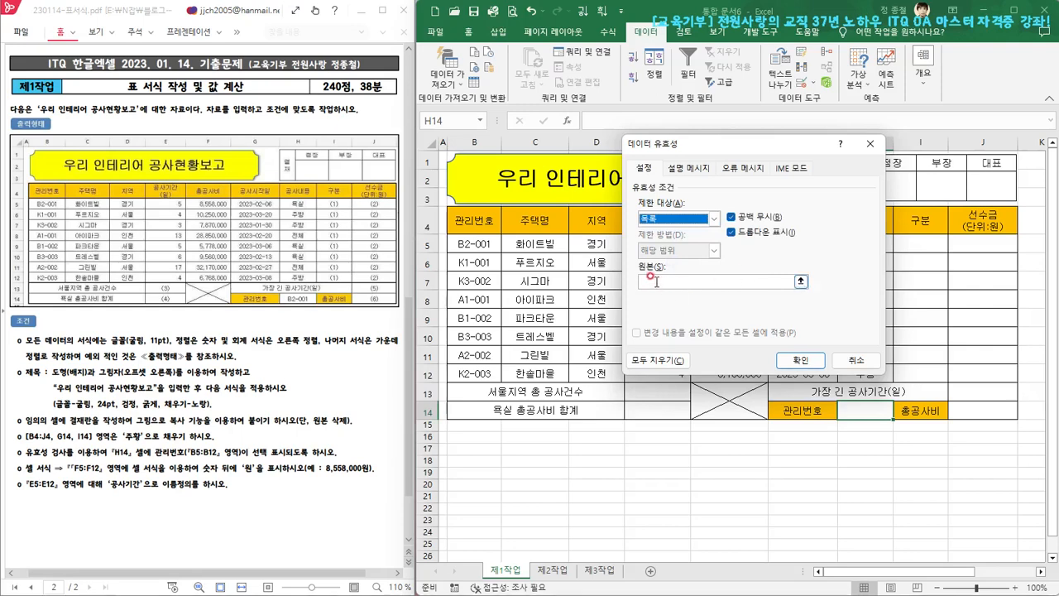
{"action": "left_click", "coordinate": [663, 219]}
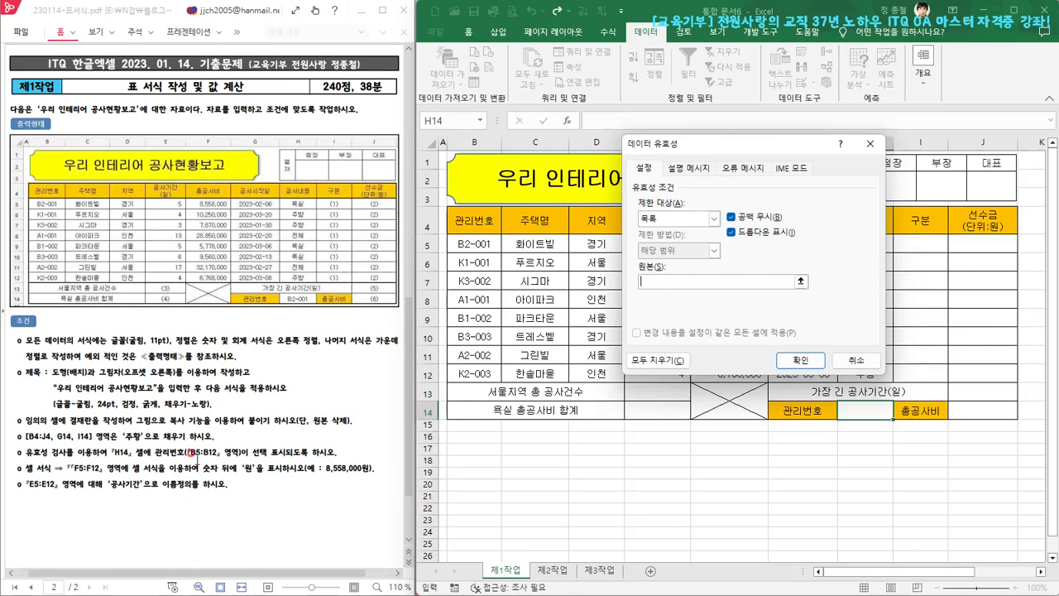
{"action": "left_click_drag", "start_coordinate": [463, 243], "coordinate": [477, 373]}
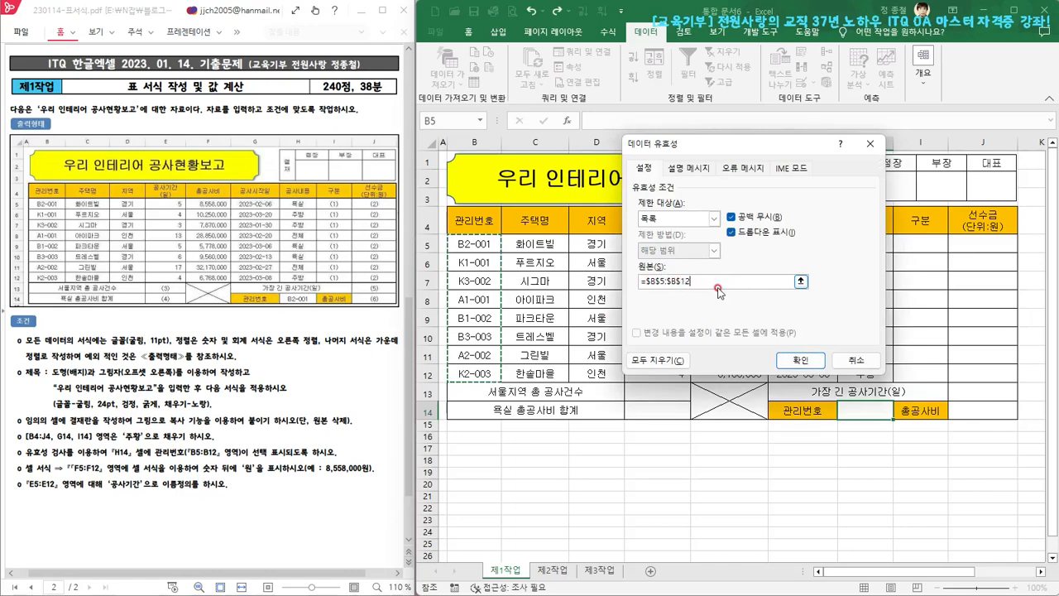
{"action": "left_click", "coordinate": [798, 360]}
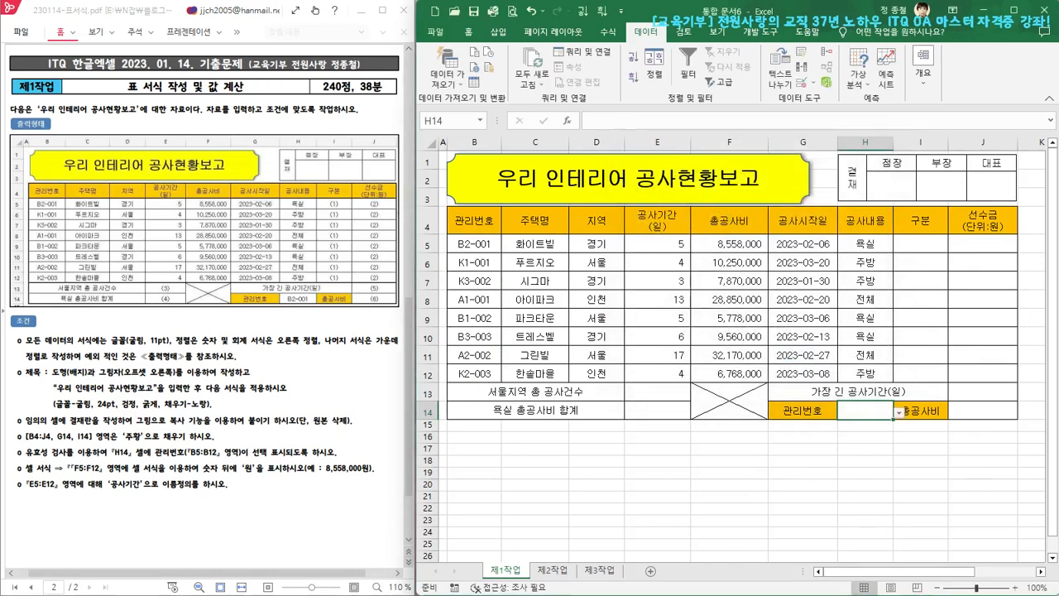
Choose B2-001 from the validation list in H14
{"action": "left_click", "coordinate": [901, 415]}
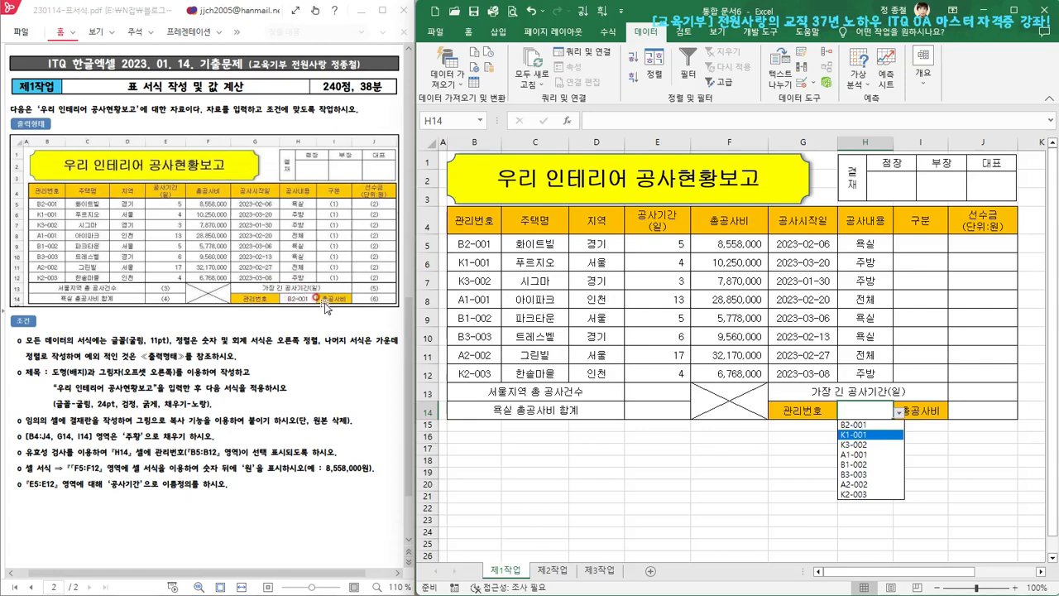
{"action": "left_click", "coordinate": [859, 425]}
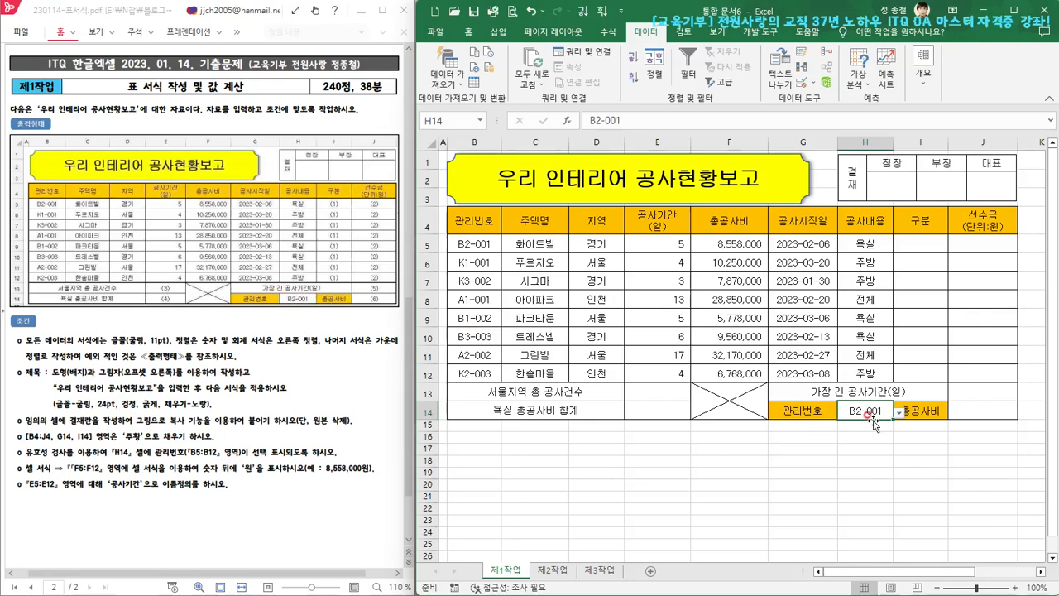
{"action": "left_click", "coordinate": [921, 476]}
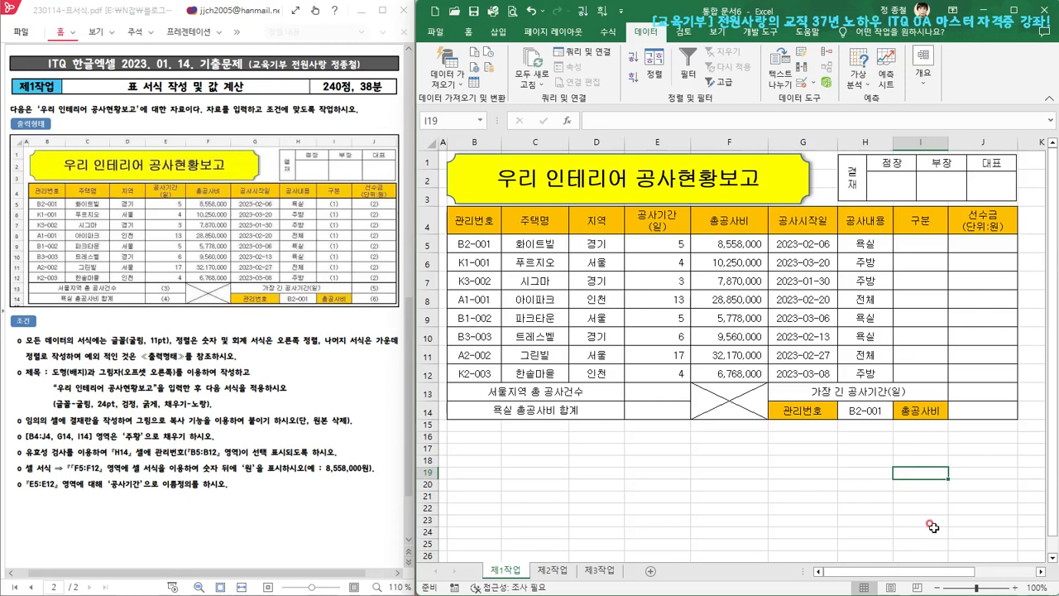
{"action": "left_click", "coordinate": [867, 411]}
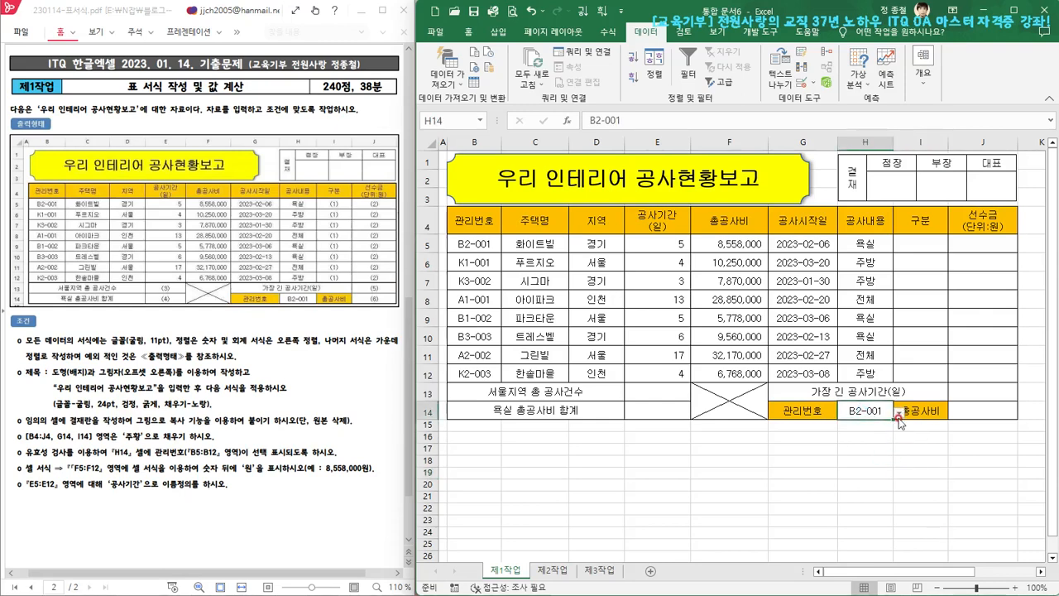
{"action": "left_click", "coordinate": [867, 494]}
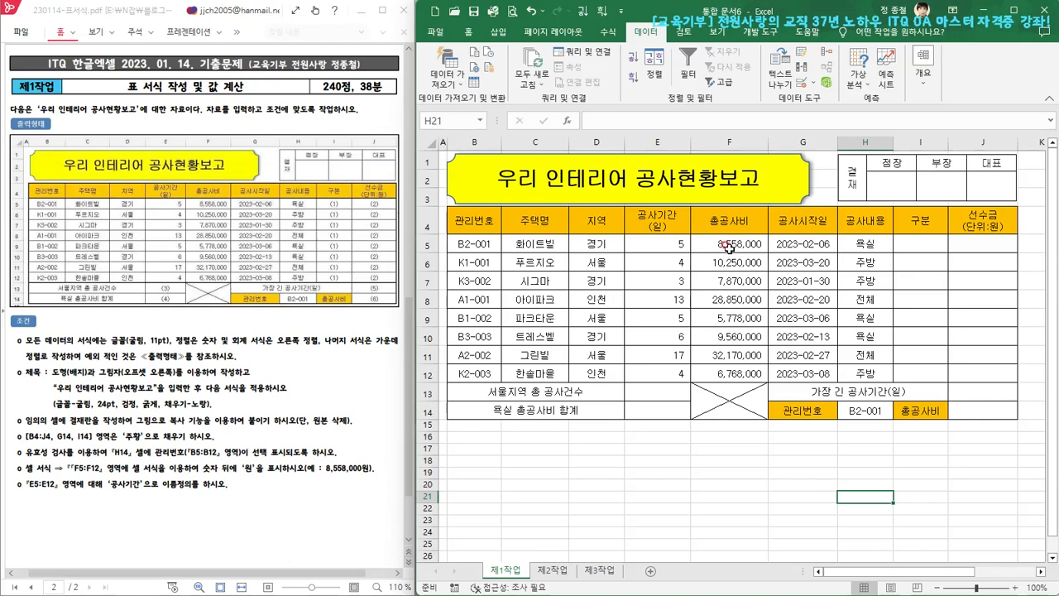
Apply the custom number format #,##0"원" to the 총공사비 values in F5:F12
{"action": "left_click_drag", "start_coordinate": [728, 246], "coordinate": [744, 369]}
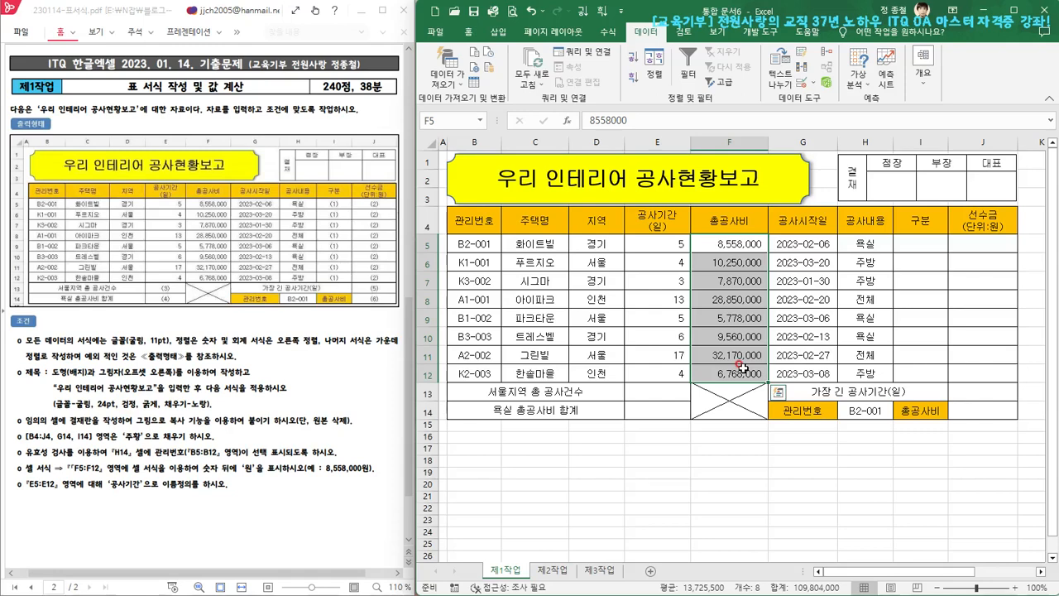
{"action": "key", "text": "ctrl+1"}
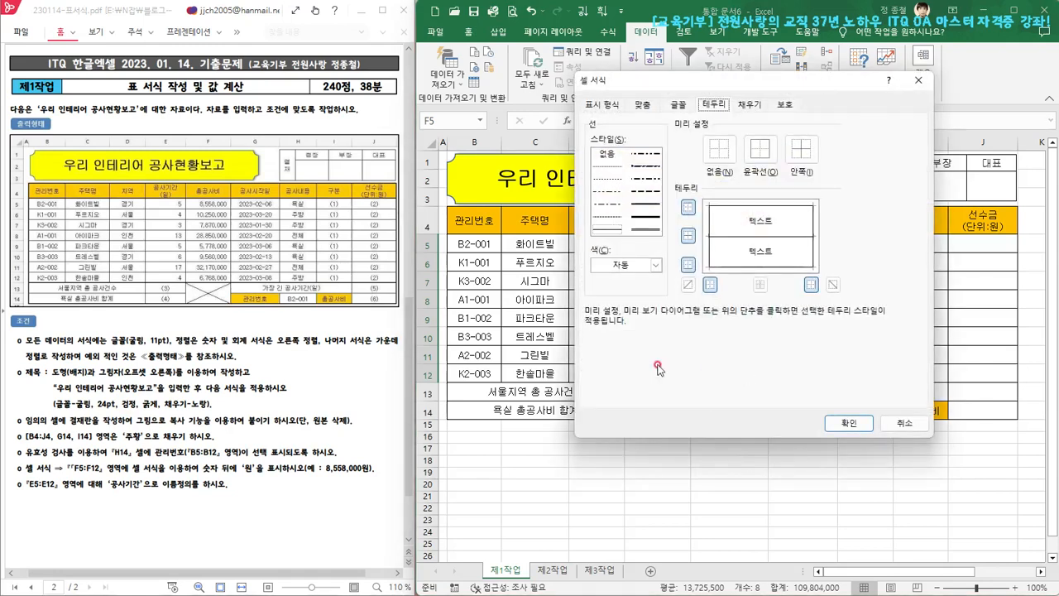
{"action": "left_click", "coordinate": [599, 106]}
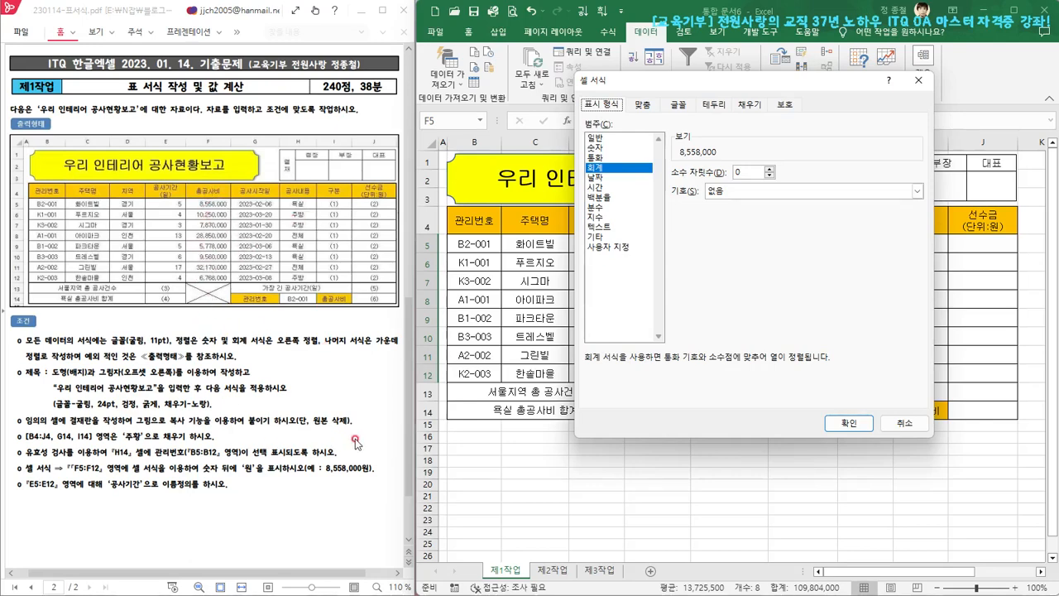
{"action": "left_click", "coordinate": [617, 247]}
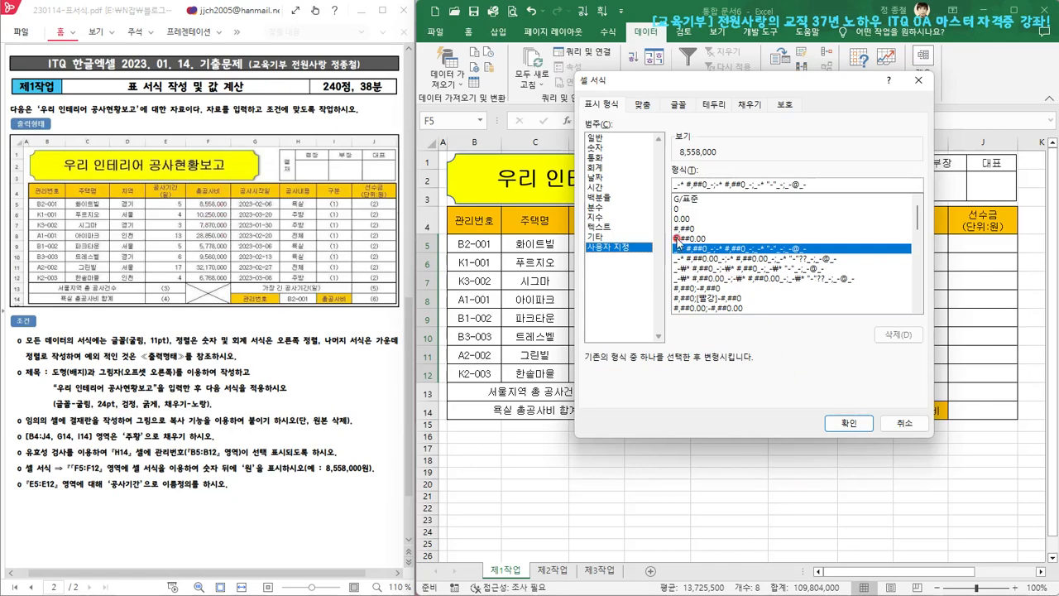
{"action": "left_click", "coordinate": [687, 229]}
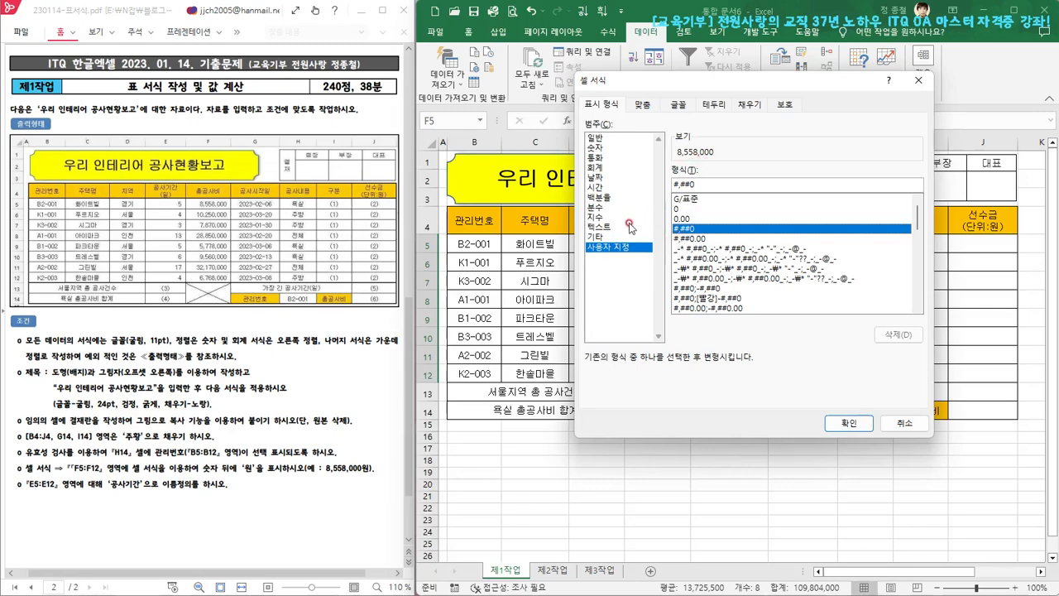
{"action": "left_click_drag", "start_coordinate": [701, 88], "coordinate": [469, 180]}
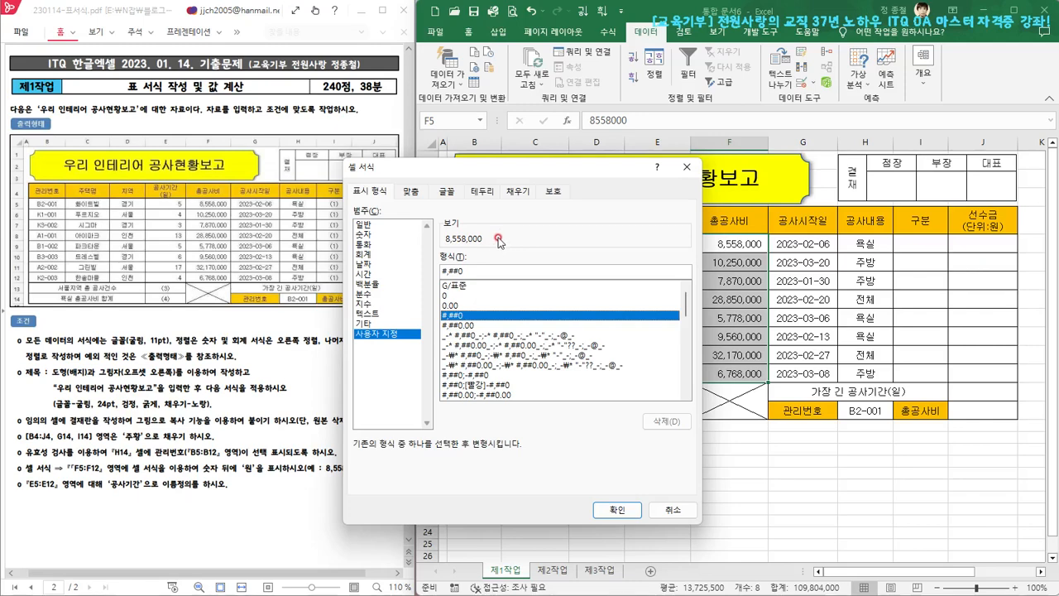
{"action": "left_click", "coordinate": [465, 272]}
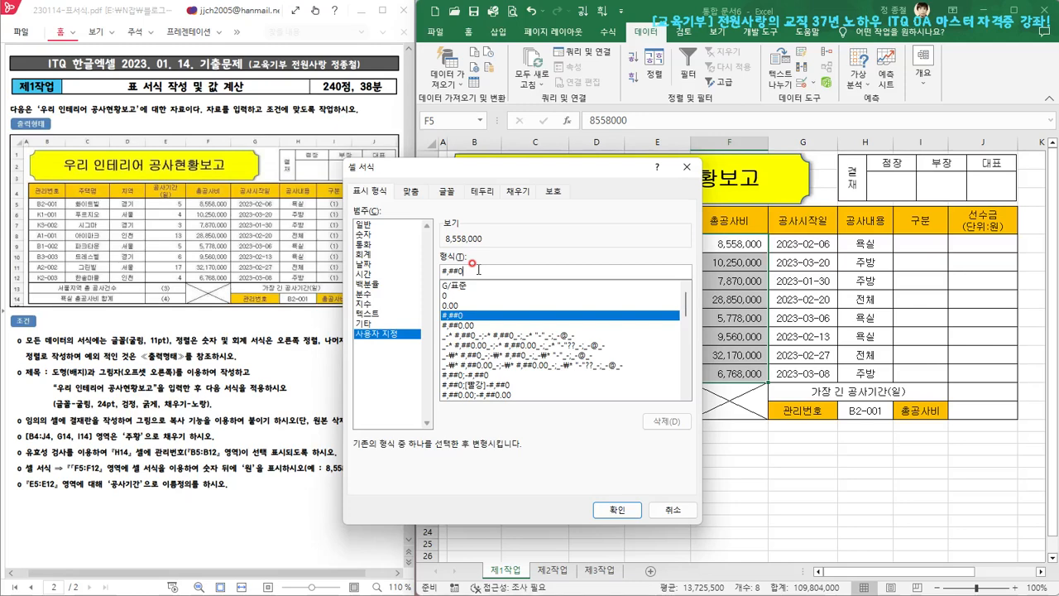
{"action": "type", "text": "\"원"}
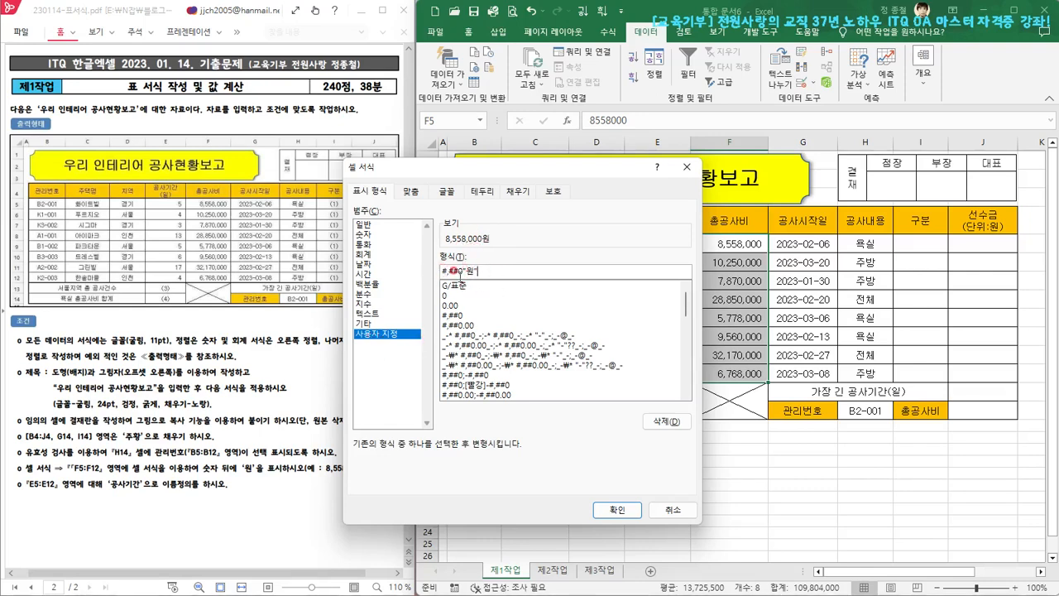
{"action": "left_click", "coordinate": [617, 510]}
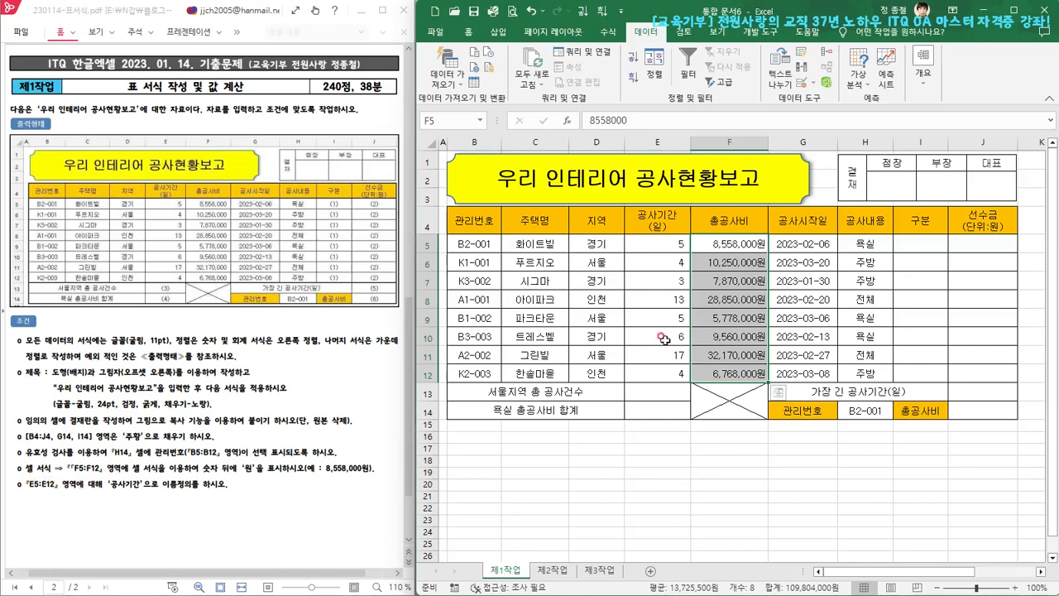
Define the name 공사기간 for the range E5:E12
{"action": "left_click", "coordinate": [659, 240]}
{"action": "left_click_drag", "start_coordinate": [659, 240], "coordinate": [654, 372]}
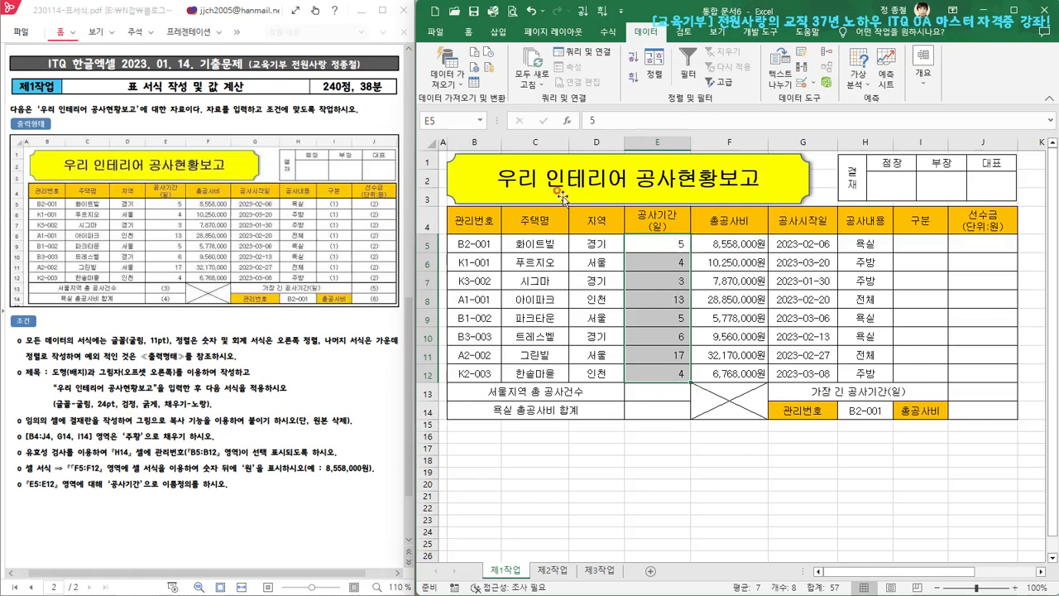
{"action": "left_click", "coordinate": [433, 120]}
{"action": "type", "text": "공사"}
{"action": "type", "text": "기가"}
{"action": "key", "text": "Return"}
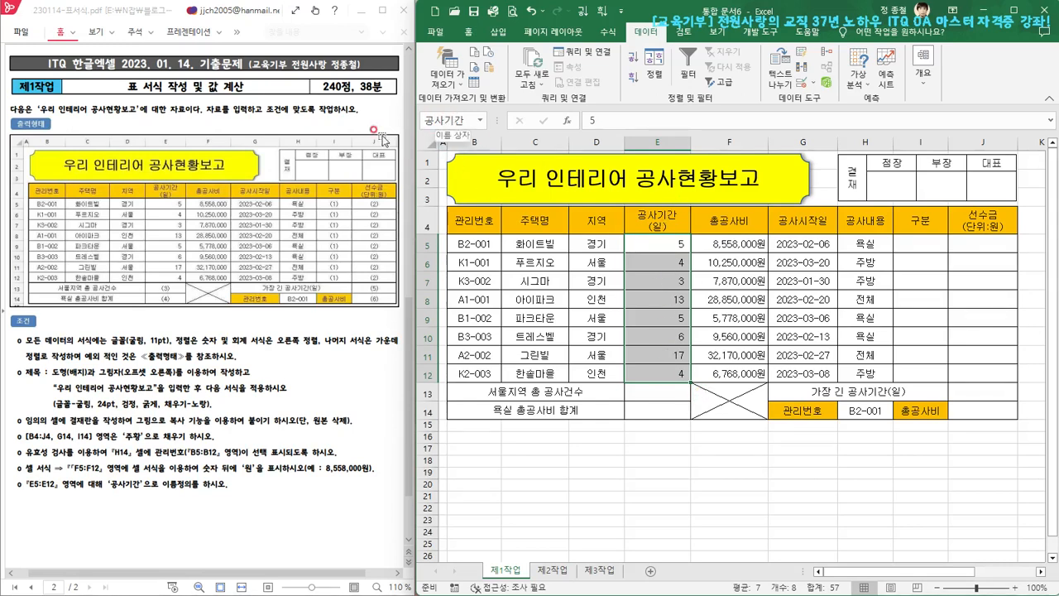
Reselect E5:E12 to check the range's defined name
{"action": "left_click", "coordinate": [640, 337]}
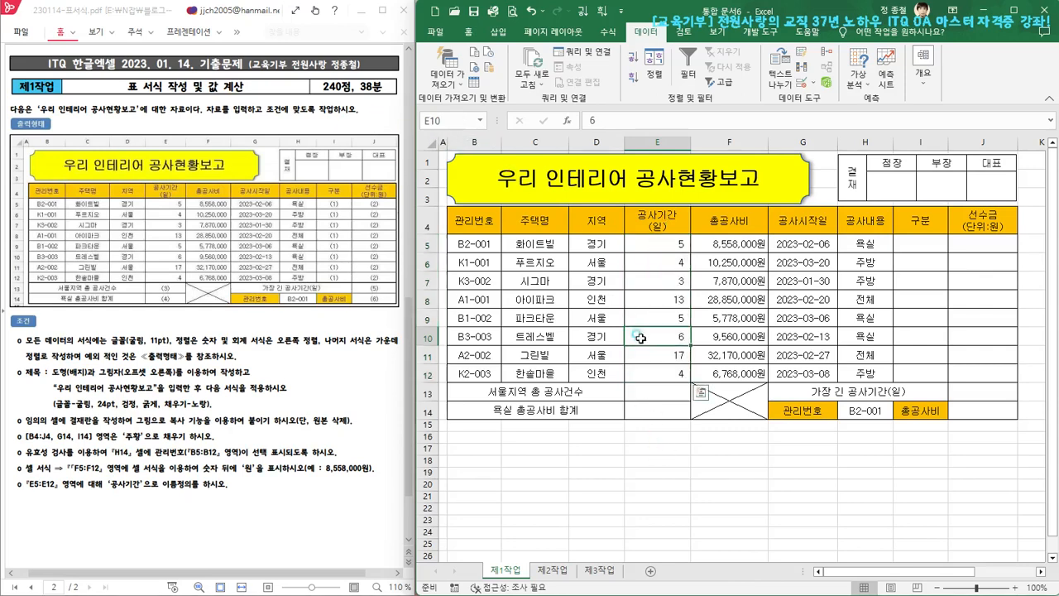
{"action": "left_click_drag", "start_coordinate": [658, 244], "coordinate": [661, 319]}
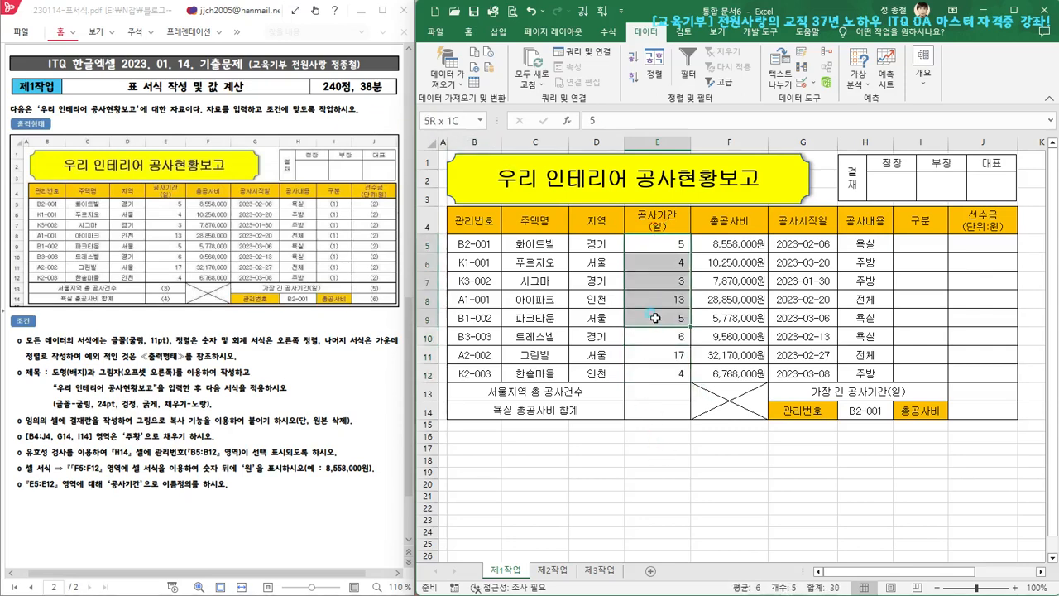
{"action": "left_click_drag", "start_coordinate": [669, 241], "coordinate": [677, 373]}
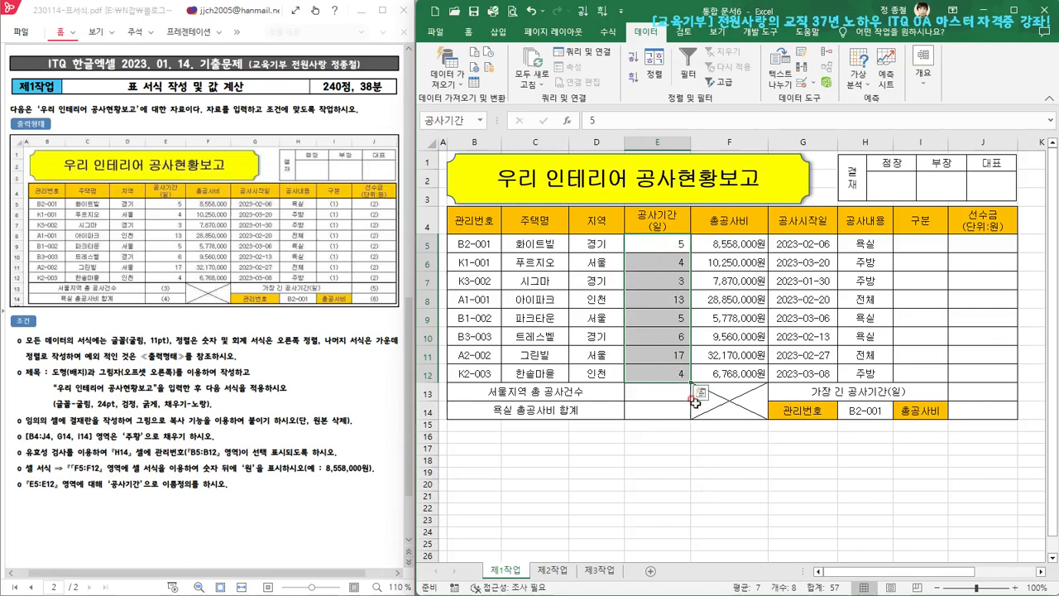
Enter the test formula =SUM(E5:E12) in cell F18 to total the construction periods by cell range
{"action": "left_click", "coordinate": [736, 462]}
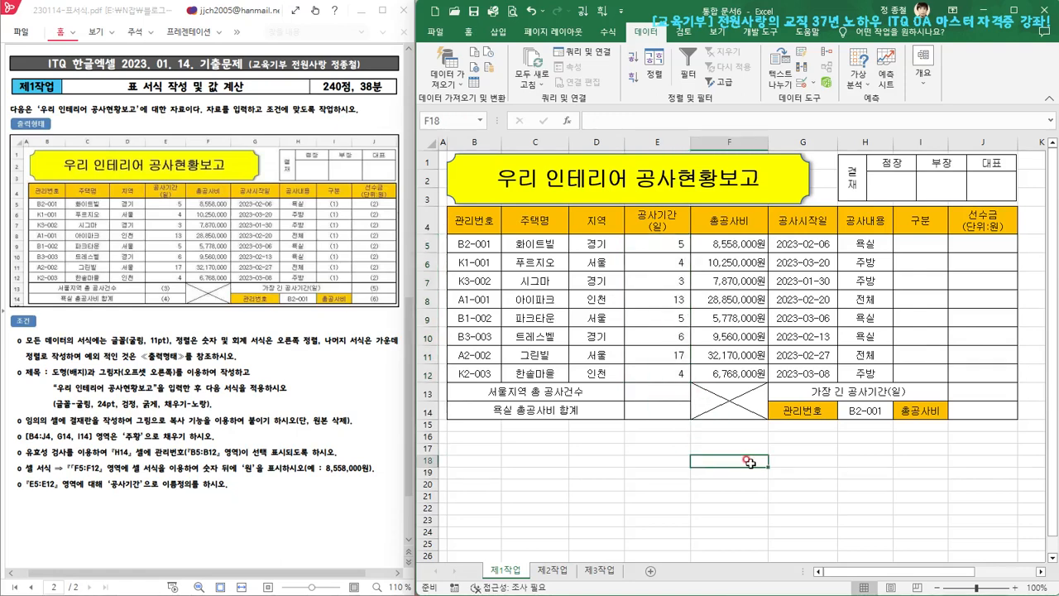
{"action": "type", "text": "="}
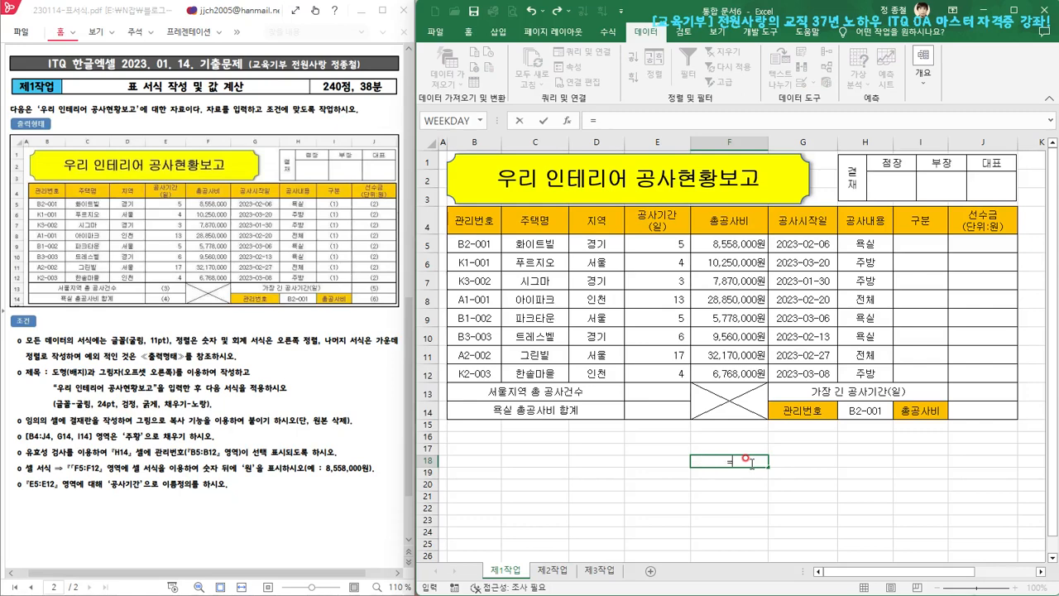
{"action": "type", "text": "SU"}
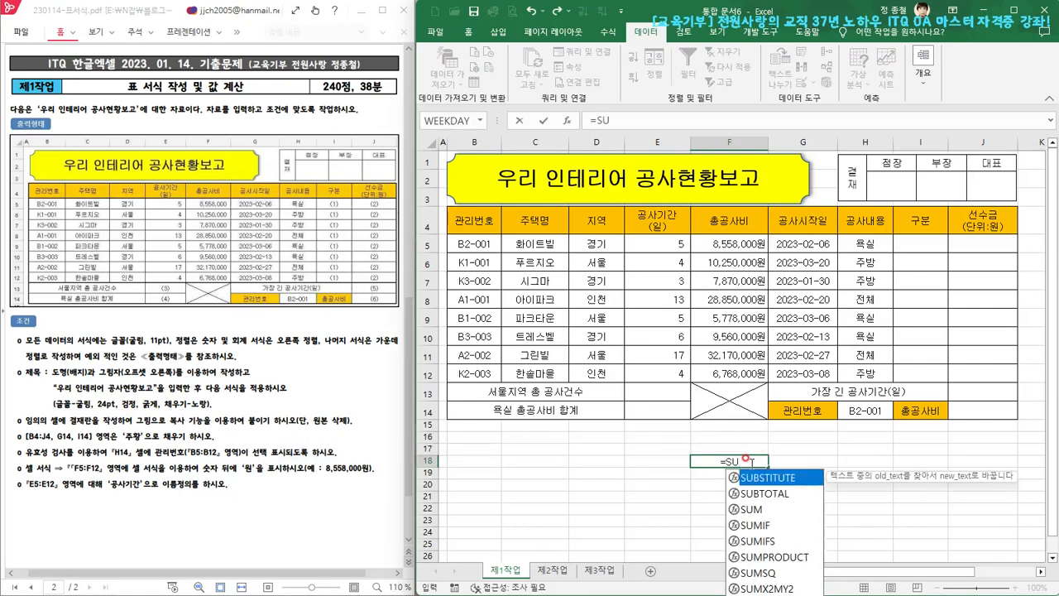
{"action": "type", "text": "M"}
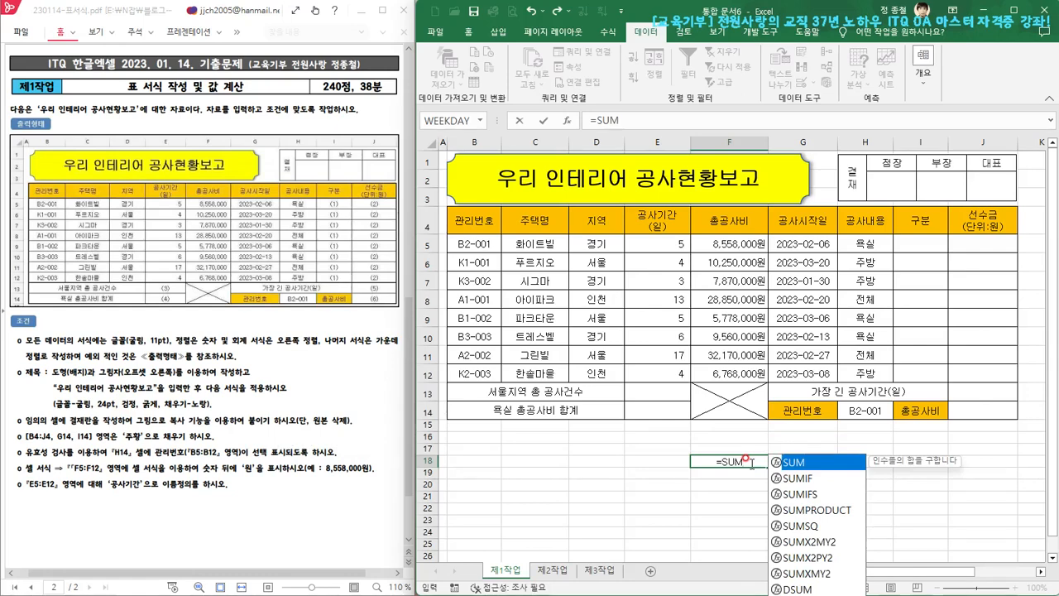
{"action": "type", "text": "("}
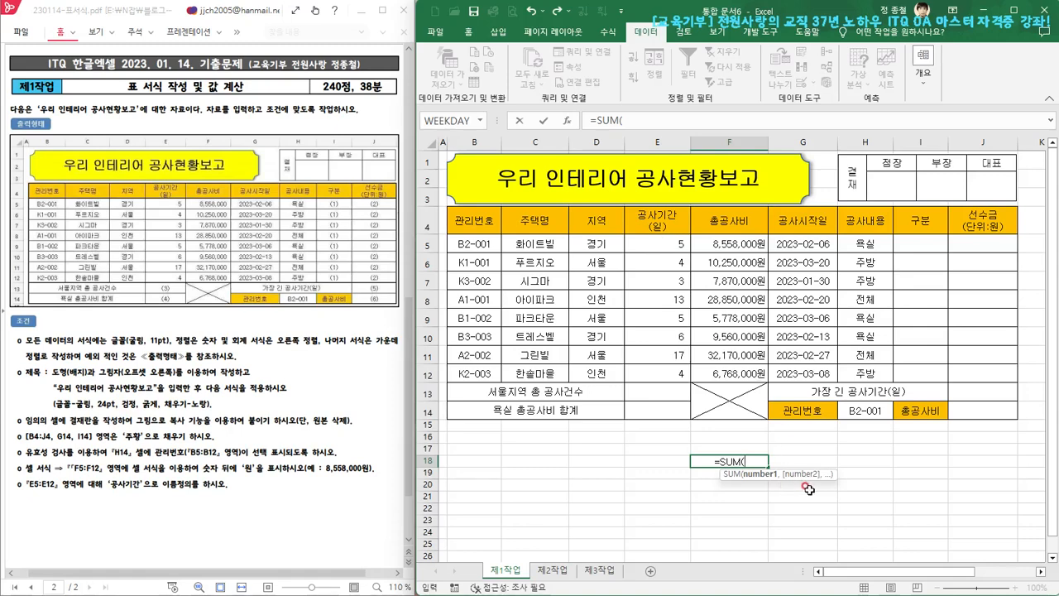
{"action": "type", "text": "E"}
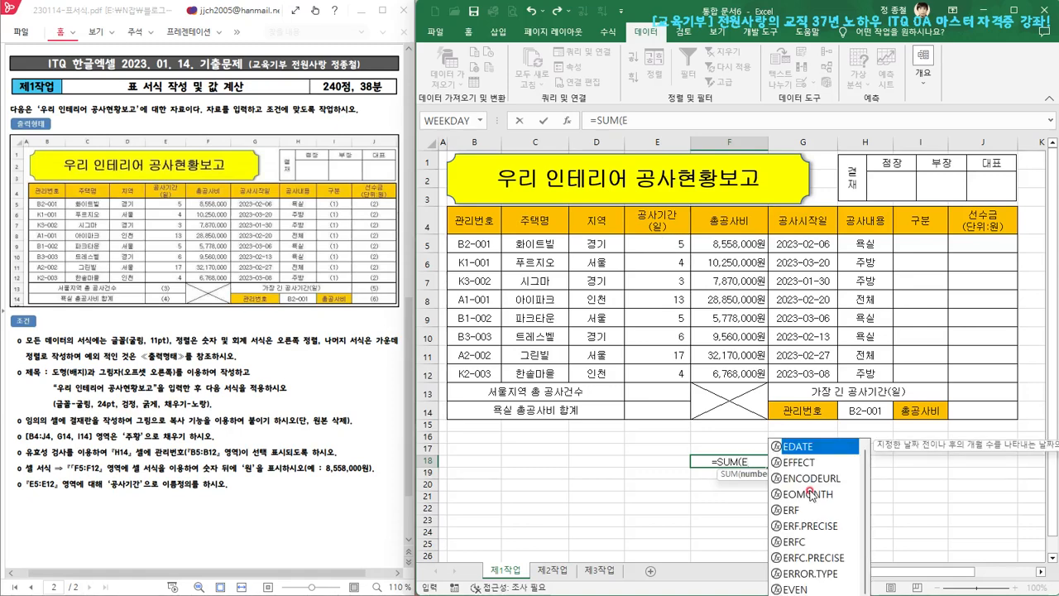
{"action": "type", "text": "5:"}
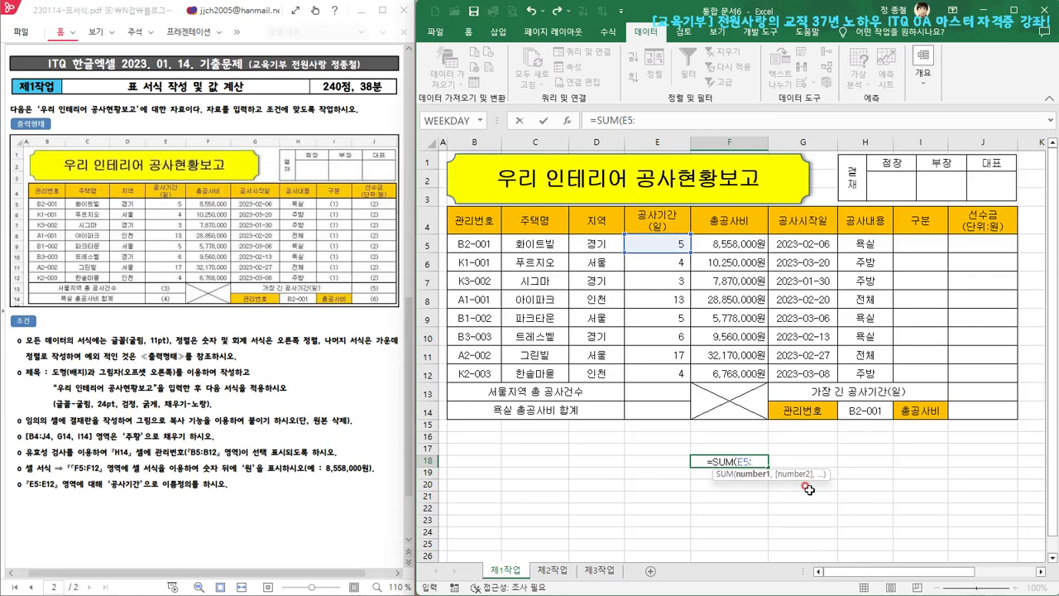
{"action": "type", "text": "E12"}
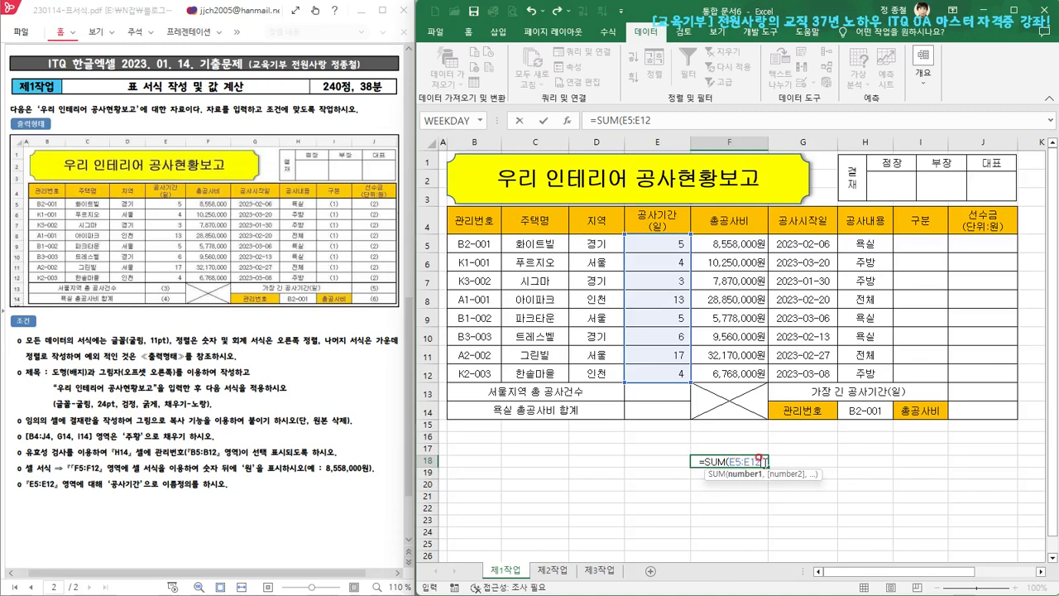
{"action": "type", "text": ")"}
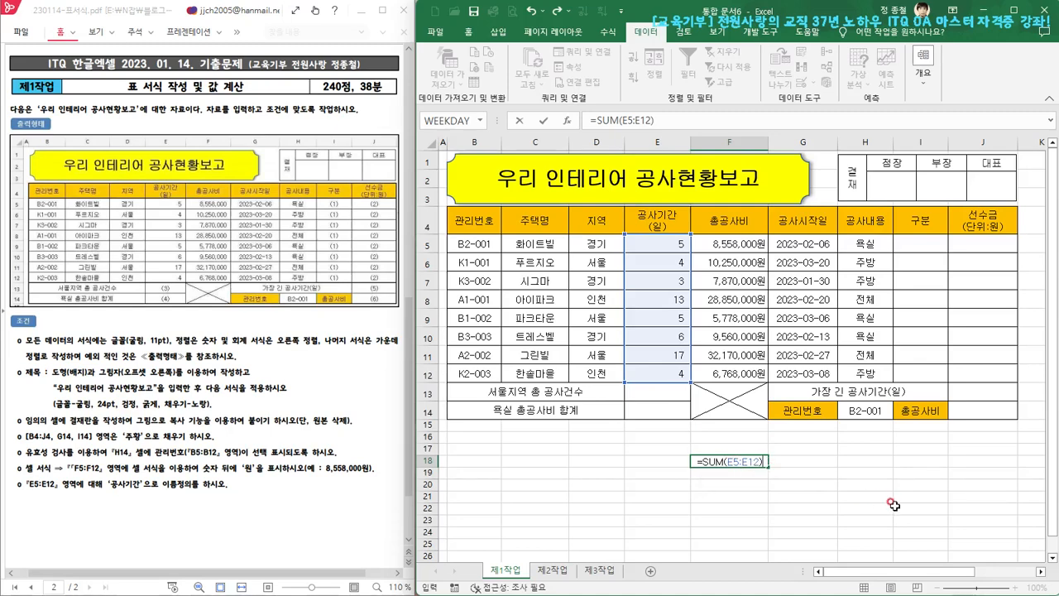
{"action": "key", "text": "ctrl+Return"}
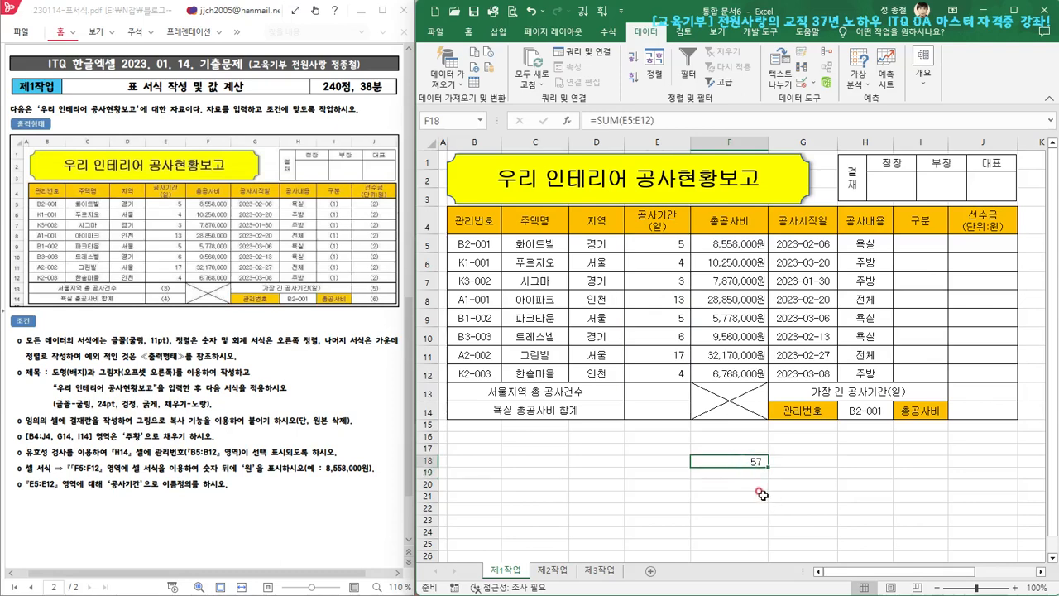
Enter the test formula =SUM(공사기간) in cell G18 to total the same values through the defined name
{"action": "left_click", "coordinate": [676, 139]}
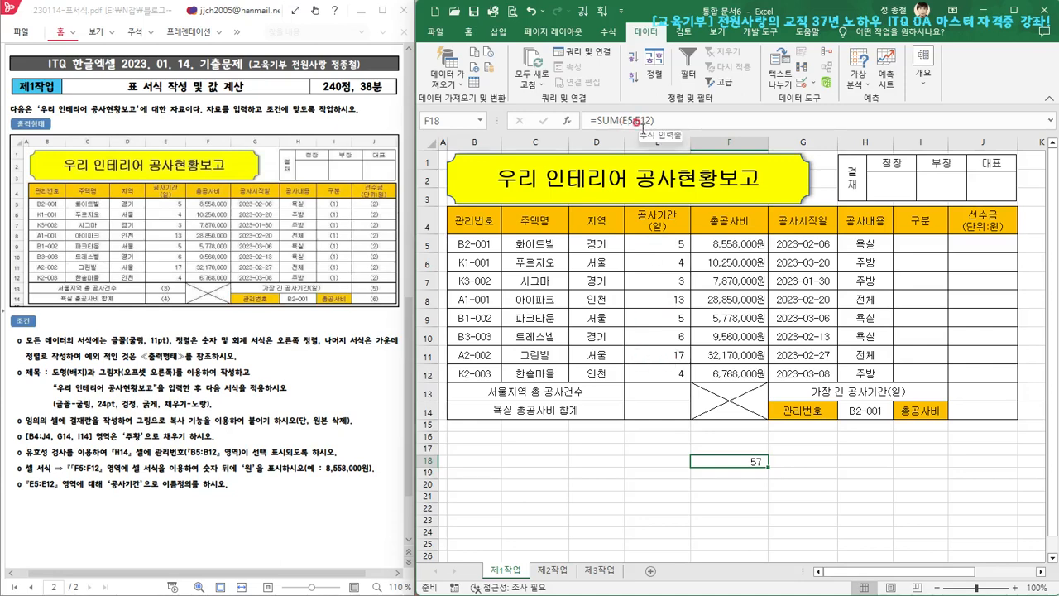
{"action": "left_click", "coordinate": [801, 466]}
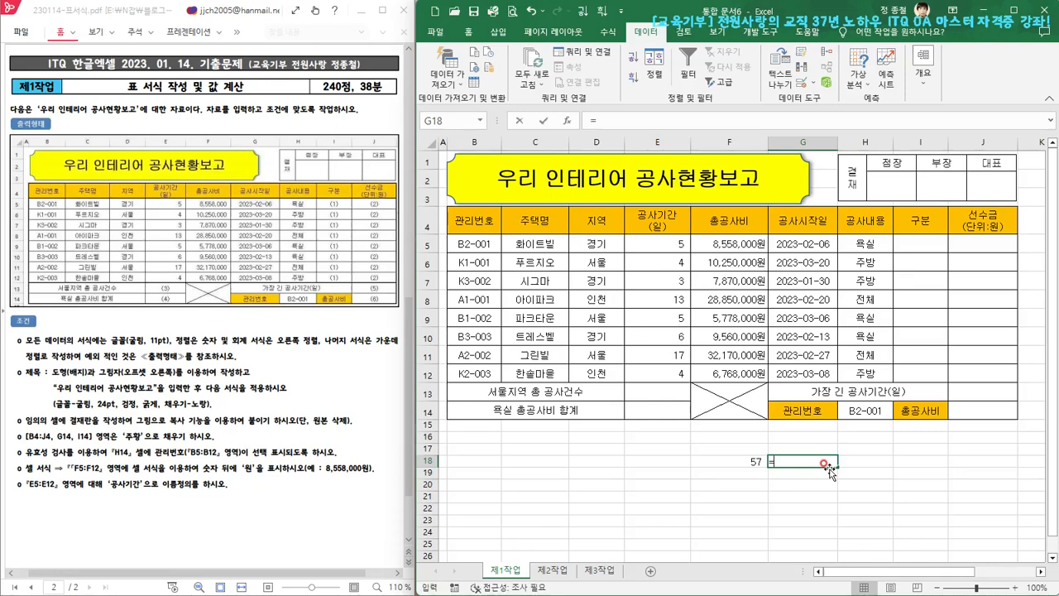
{"action": "type", "text": "=S"}
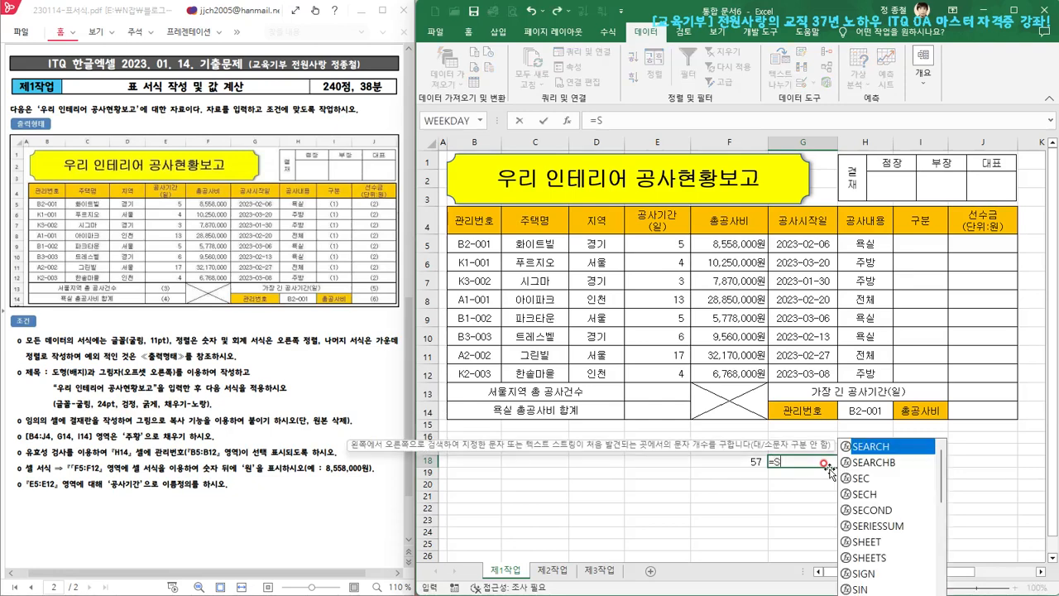
{"action": "type", "text": "UM"}
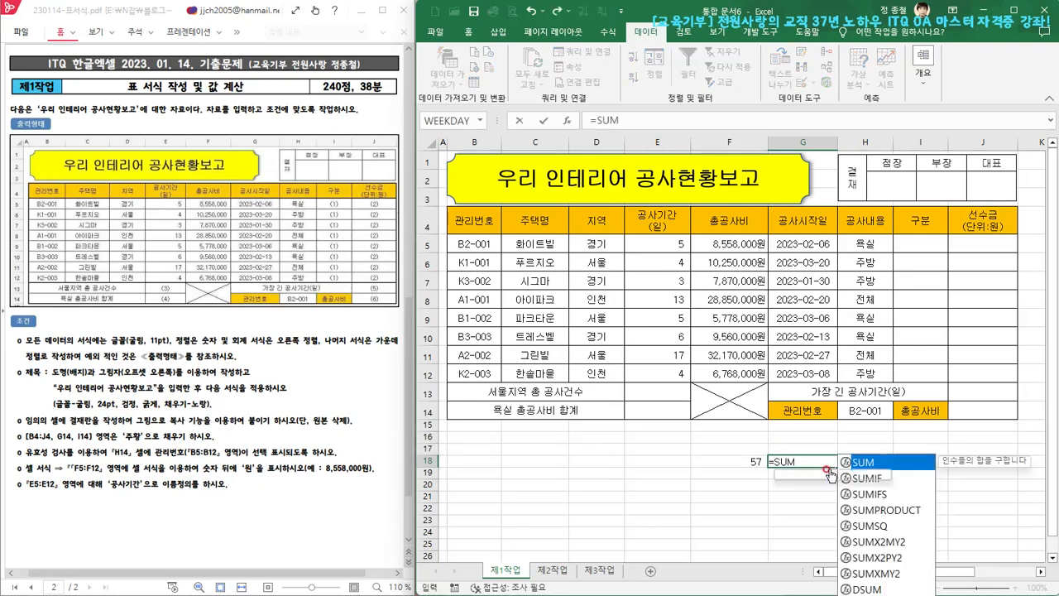
{"action": "type", "text": "("}
{"action": "type", "text": "고ㅇㅅ"}
{"action": "type", "text": "ㅏㄱㅣ"}
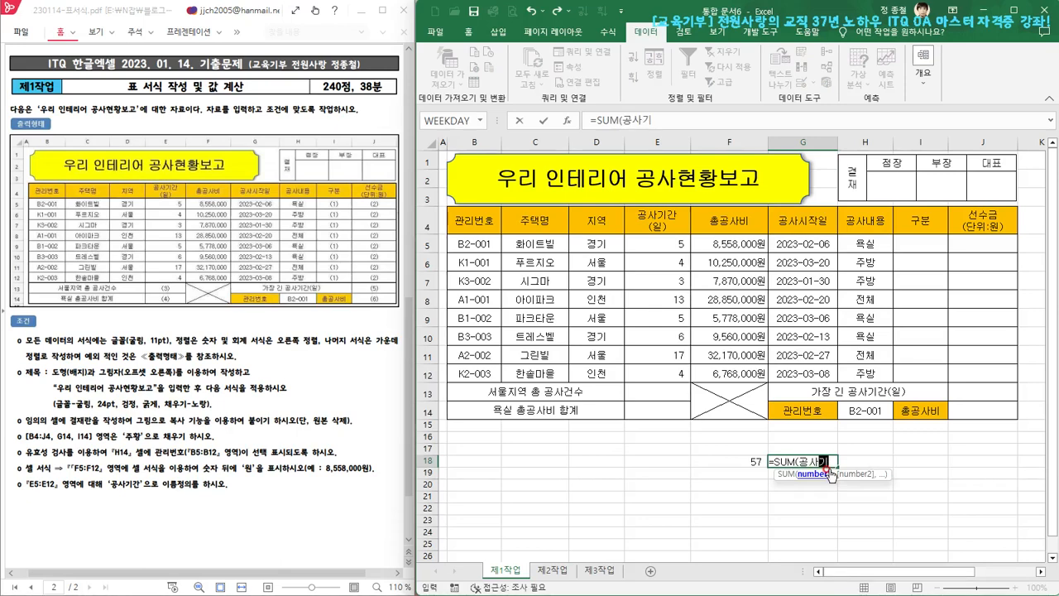
{"action": "type", "text": "ㄱㅏㄴ"}
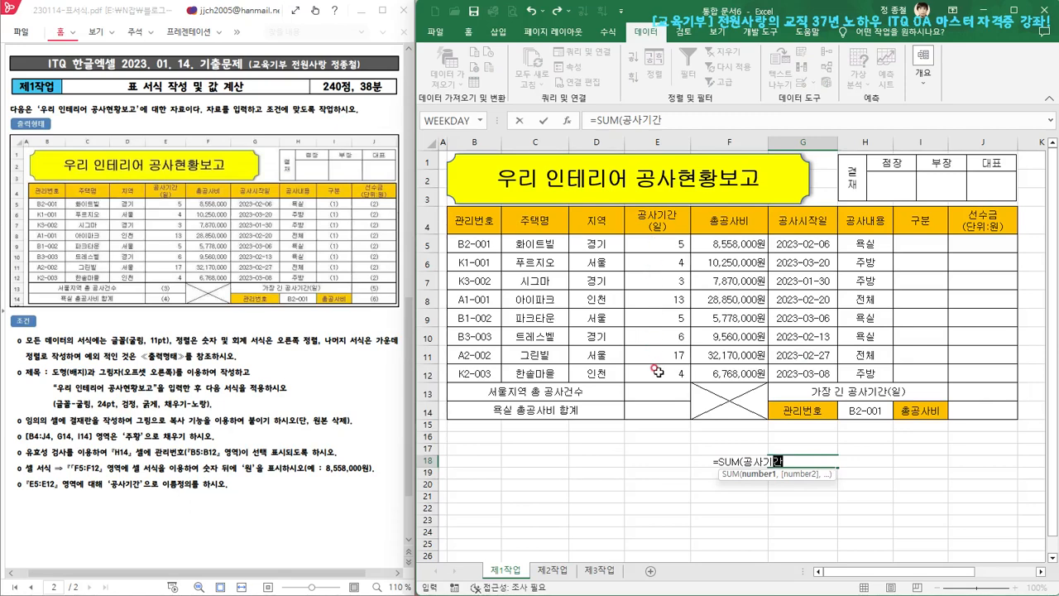
{"action": "type", "text": ")"}
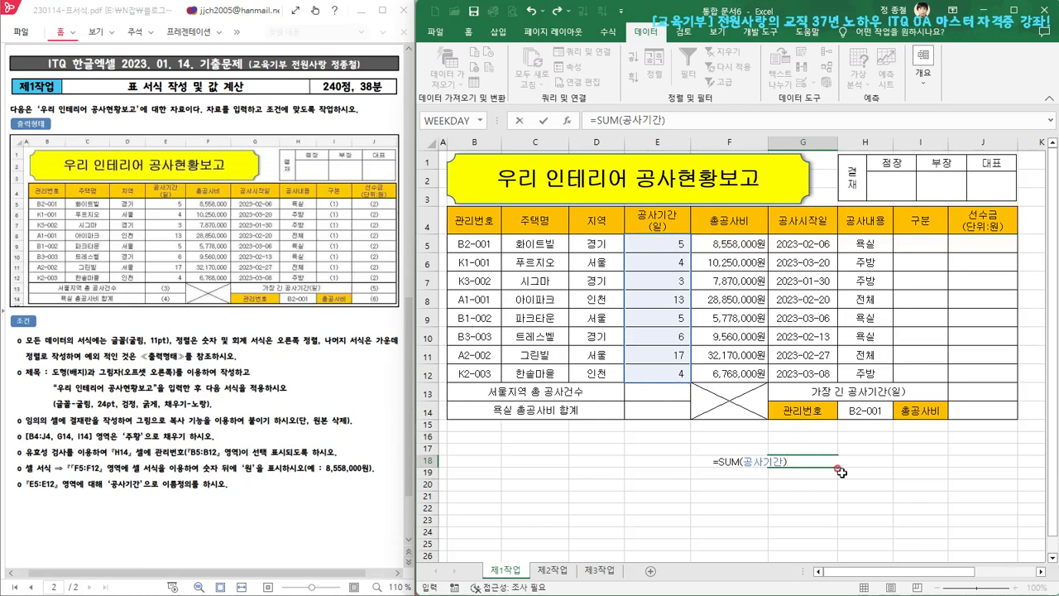
{"action": "key", "text": "Return"}
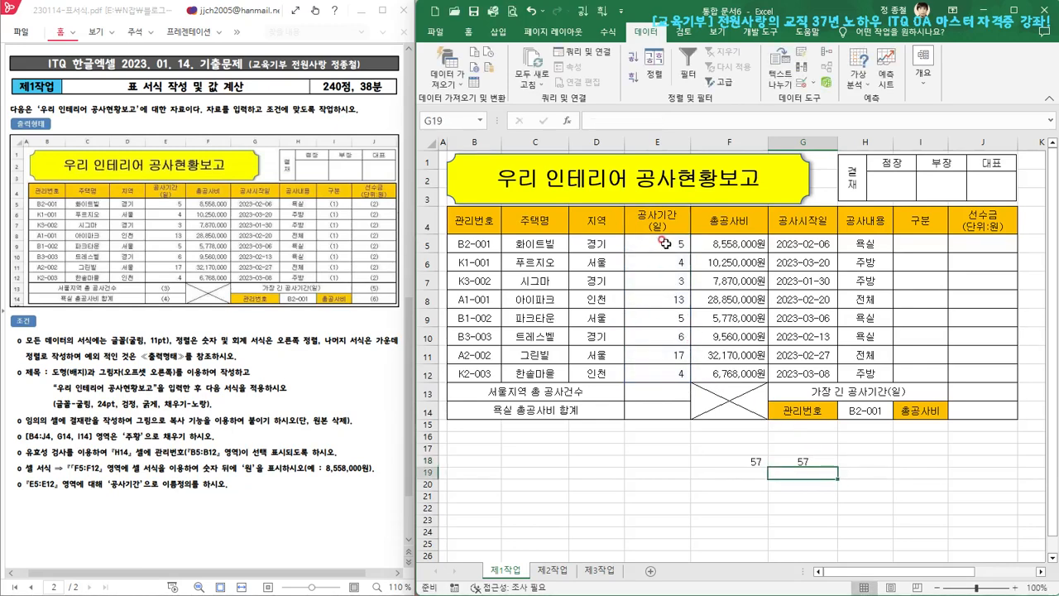
Clear the two test SUM formulas from F18:G18
{"action": "key", "text": "Up"}
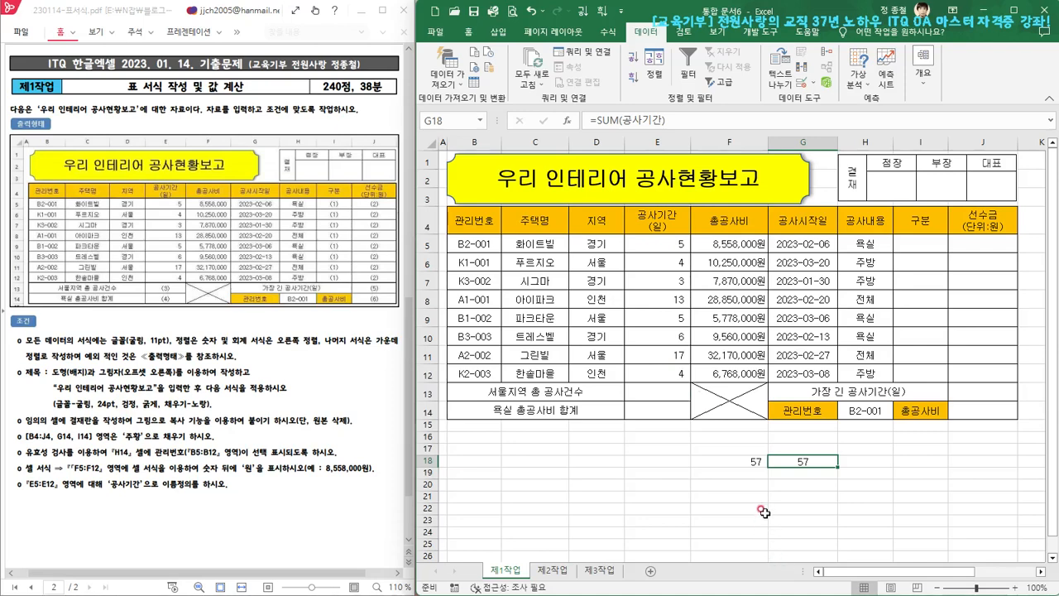
{"action": "left_click_drag", "start_coordinate": [749, 460], "coordinate": [786, 461]}
{"action": "key", "text": "Delete"}
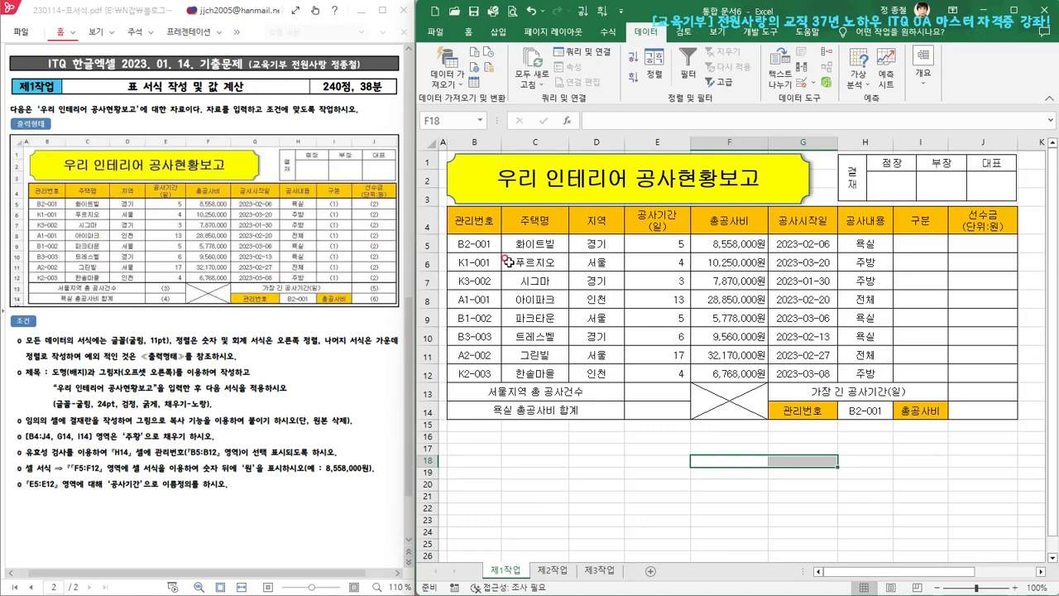
Apply a thick outside border (굵은 바깥쪽 테두리) around the whole table B4:J14
{"action": "left_click_drag", "start_coordinate": [465, 221], "coordinate": [977, 408]}
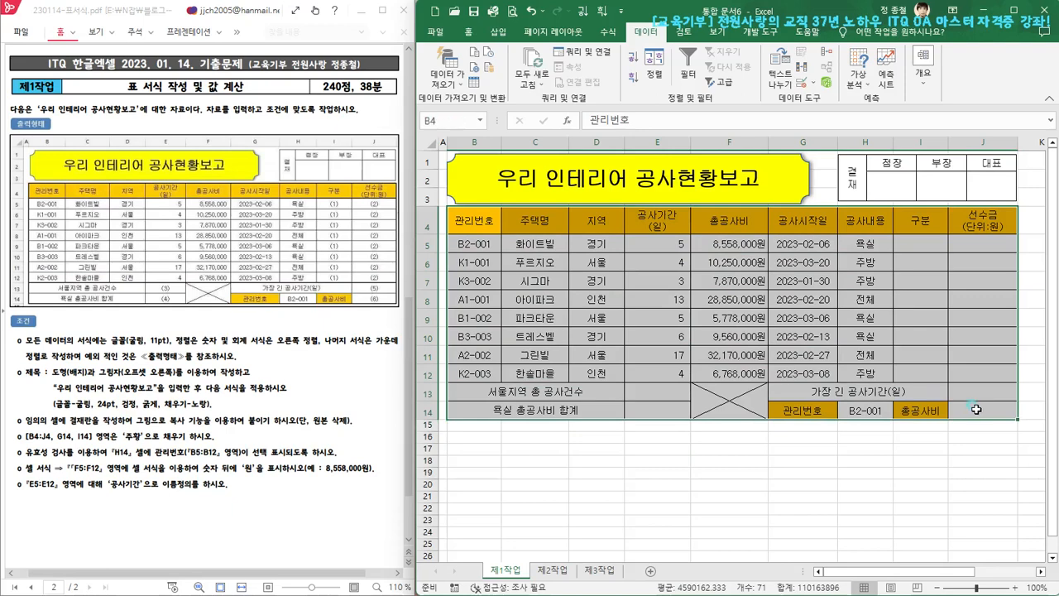
{"action": "left_click", "coordinate": [470, 33]}
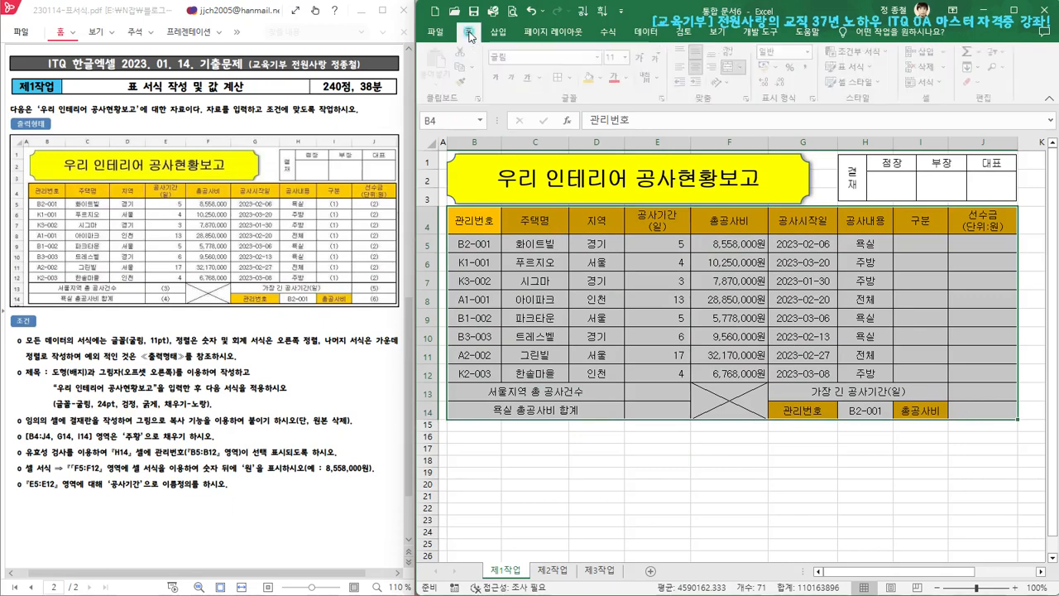
{"action": "left_click", "coordinate": [576, 78]}
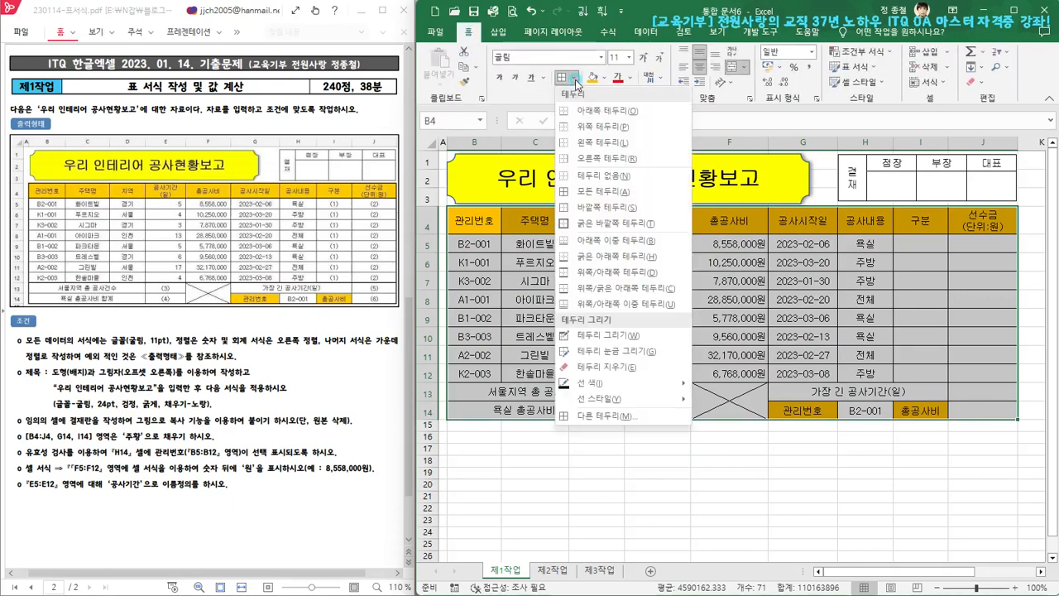
{"action": "left_click", "coordinate": [577, 224]}
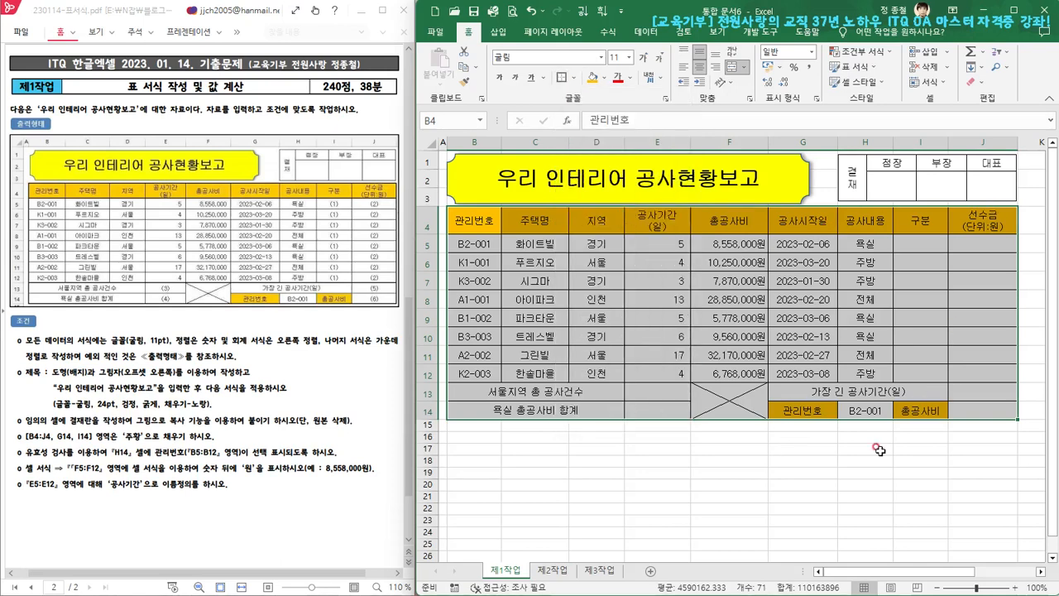
{"action": "left_click", "coordinate": [846, 483]}
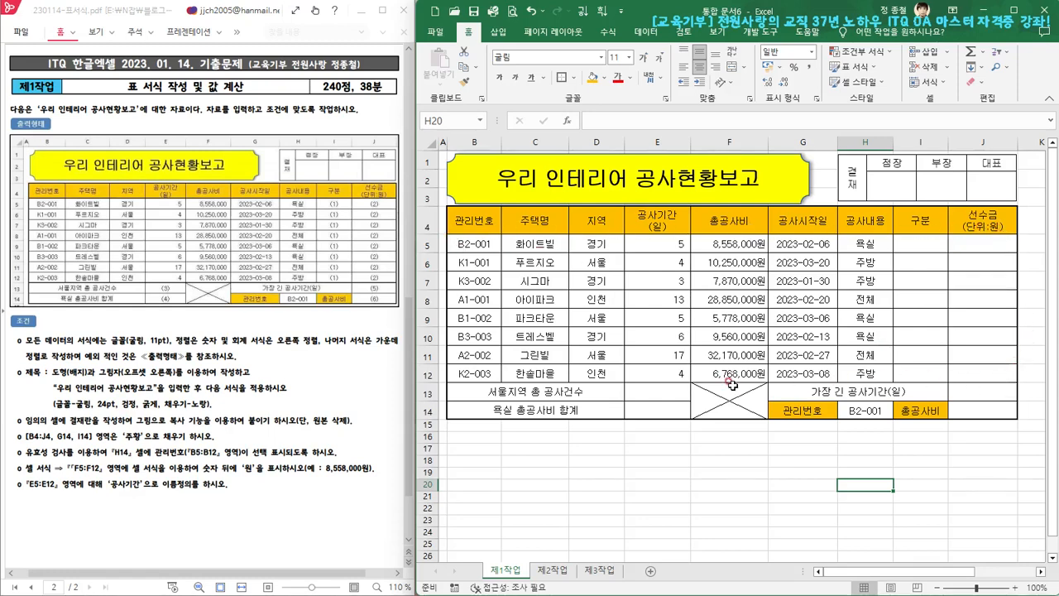
Apply a thick outside border (굵은 바깥쪽 테두리) around the data rows B5:J12
{"action": "left_click_drag", "start_coordinate": [471, 242], "coordinate": [977, 375]}
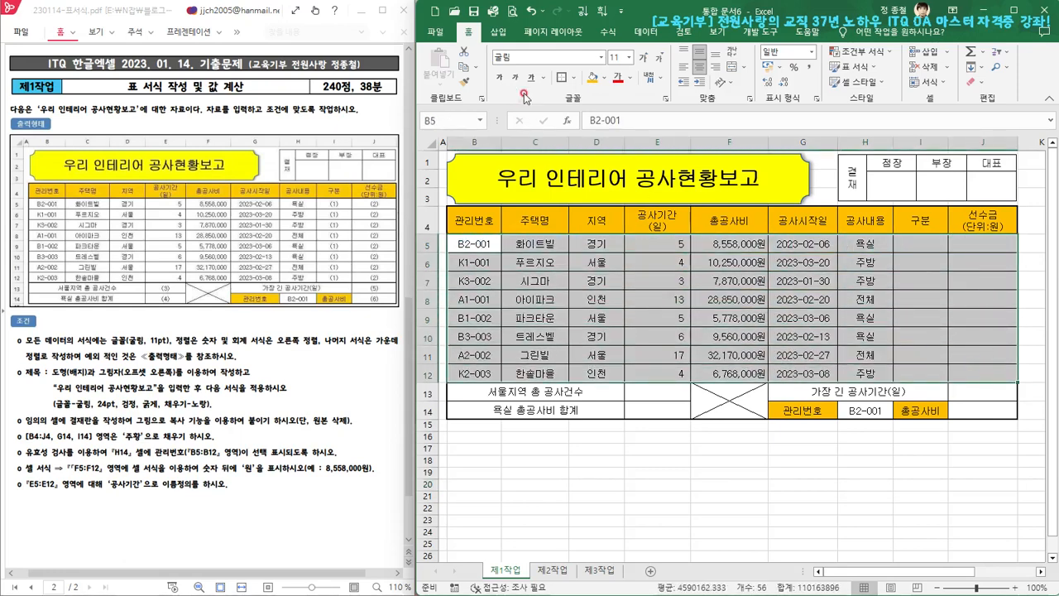
{"action": "left_click", "coordinate": [571, 77]}
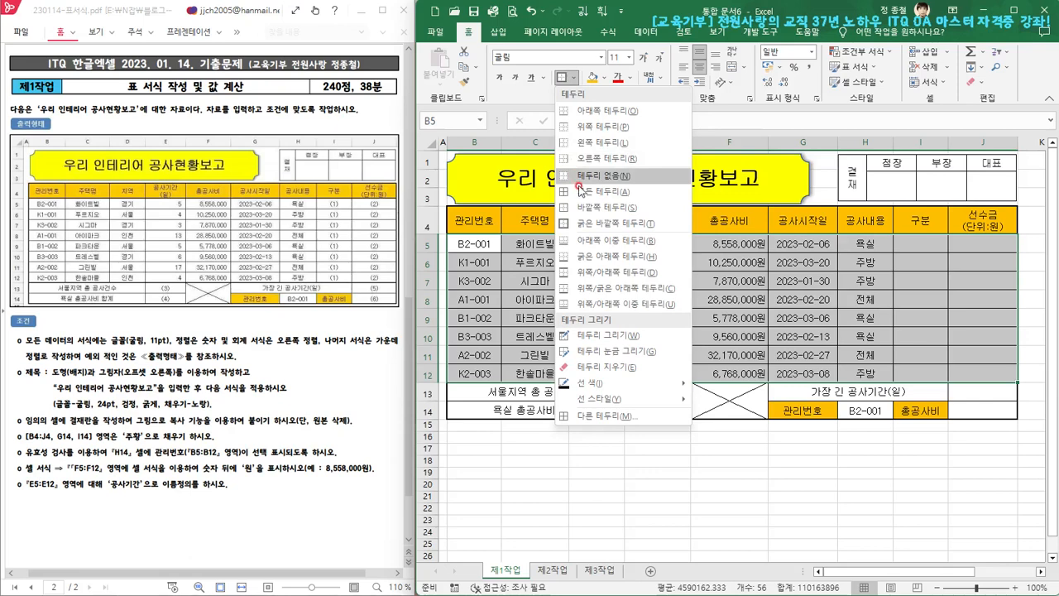
{"action": "left_click", "coordinate": [598, 224]}
{"action": "left_click", "coordinate": [728, 485]}
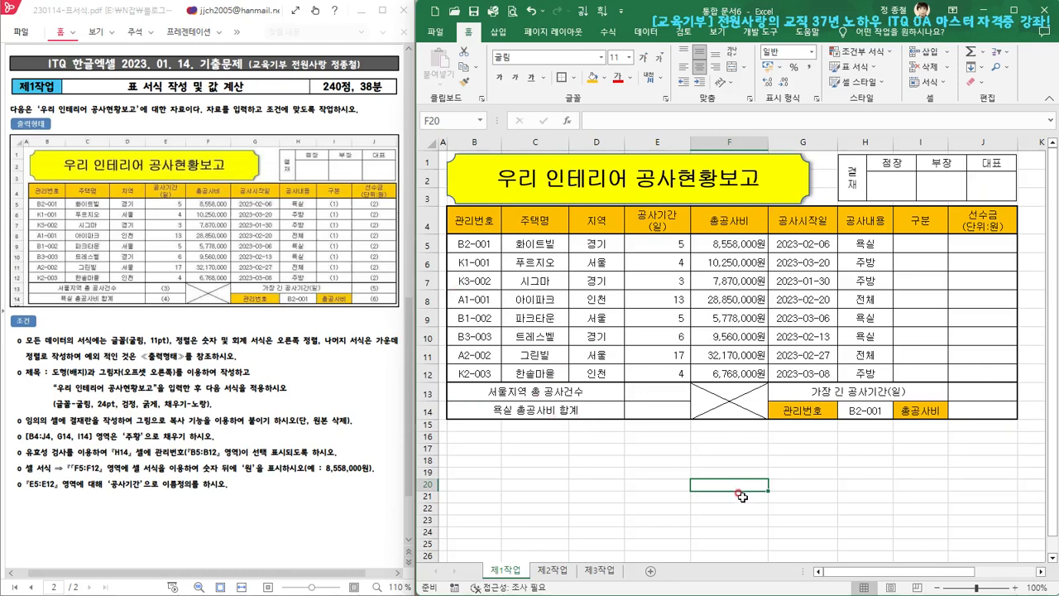
{"action": "left_click", "coordinate": [830, 483]}
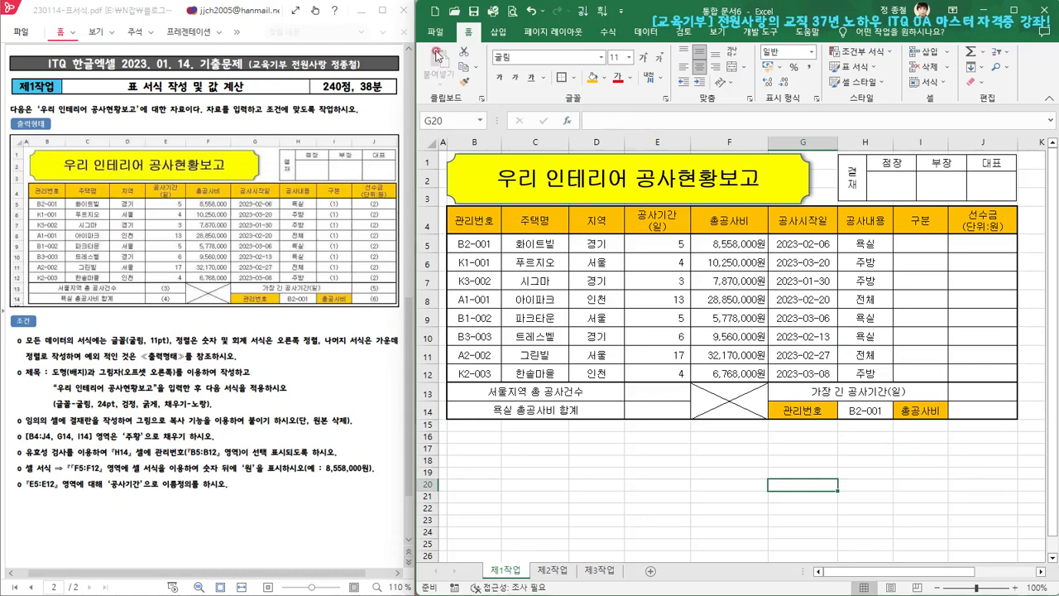
Open the Save As (다른 이름으로 저장) dialog to browse for the workbook's folder
{"action": "left_click", "coordinate": [436, 33]}
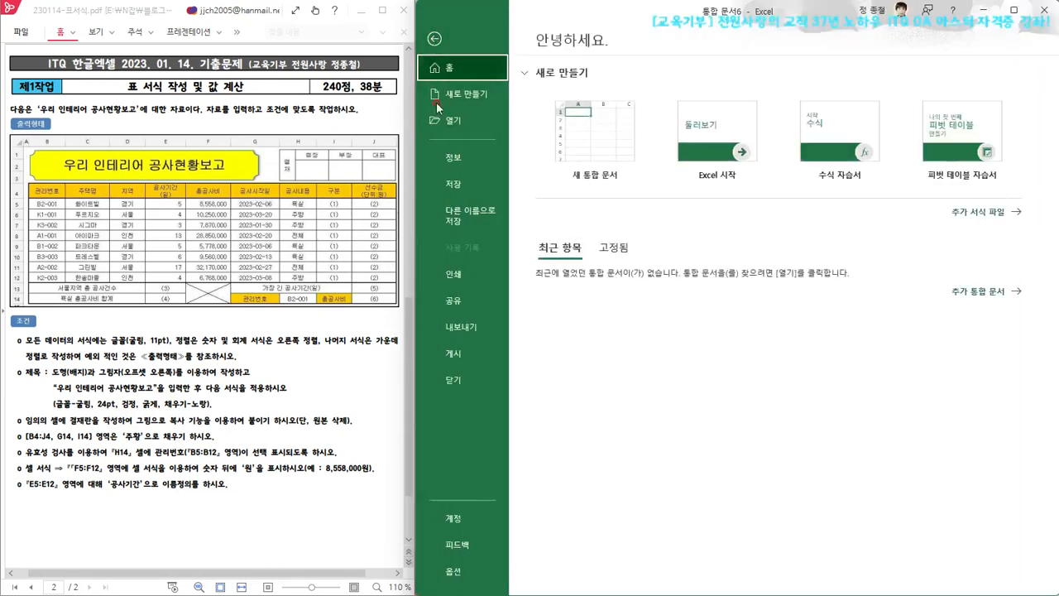
{"action": "left_click", "coordinate": [462, 217]}
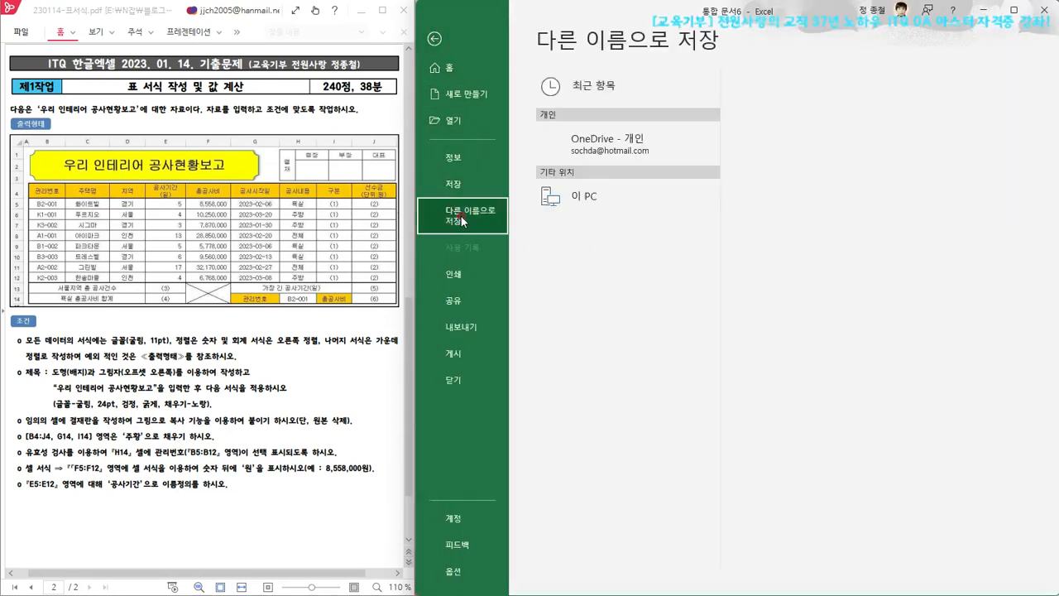
{"action": "left_click", "coordinate": [577, 261]}
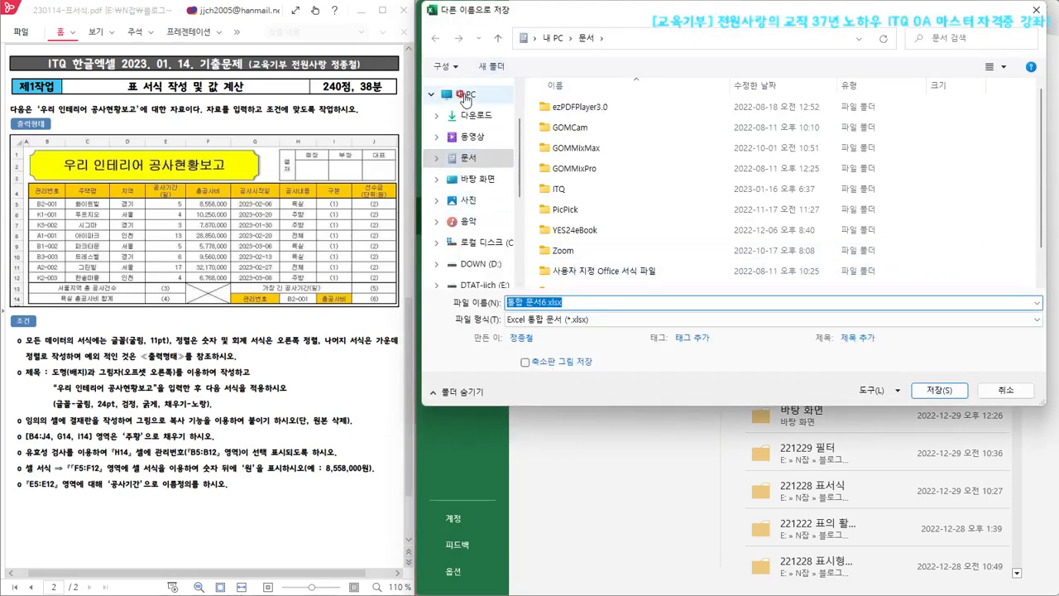
Choose the ITQ folder inside Documents (문서) and enter the examinee number and name as the file name
{"action": "left_click", "coordinate": [468, 161]}
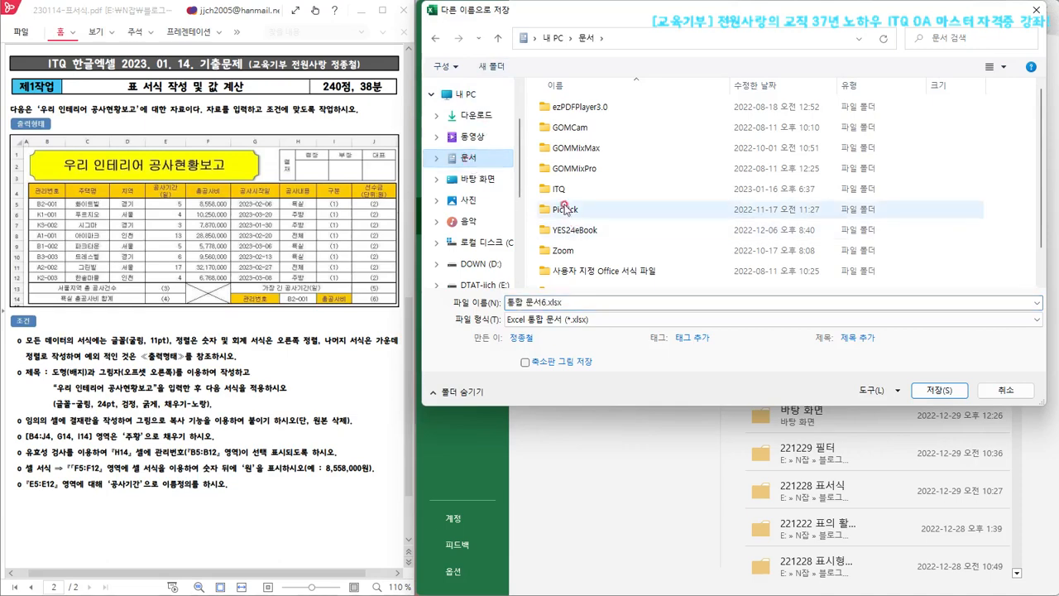
{"action": "double_click", "coordinate": [559, 190]}
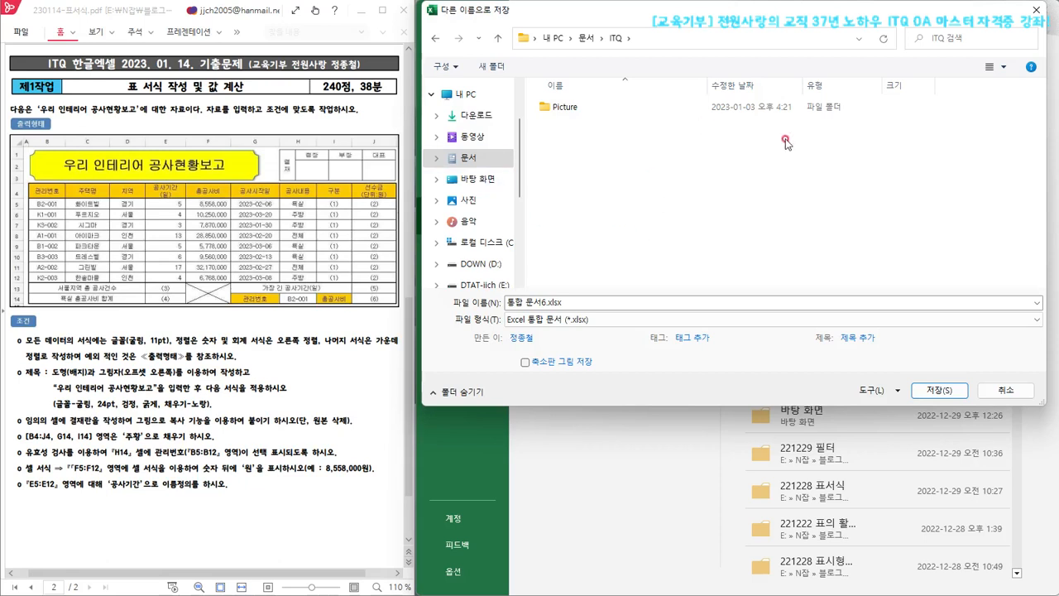
{"action": "left_click", "coordinate": [587, 304]}
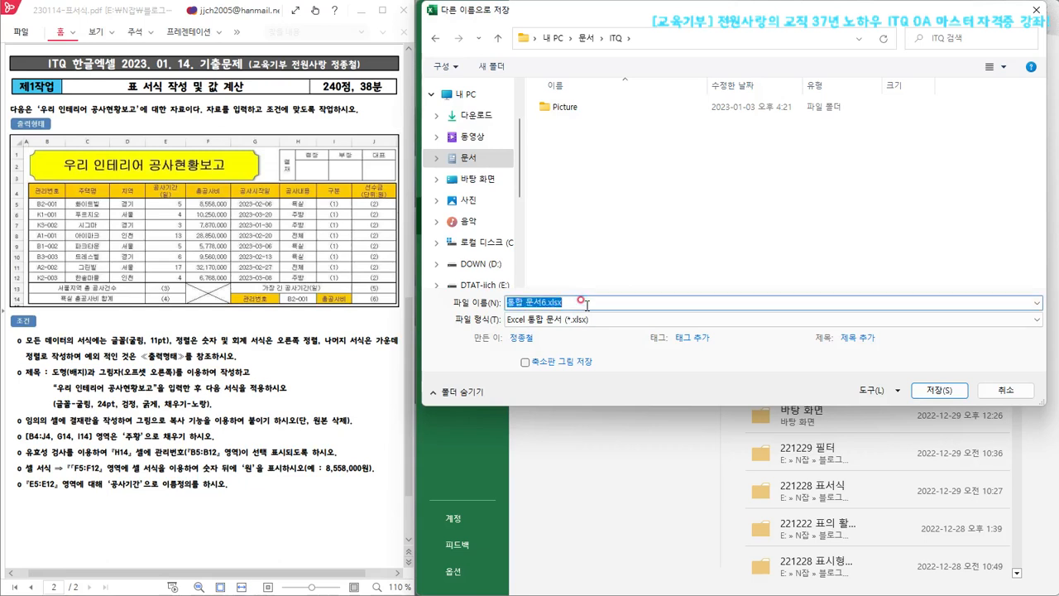
{"action": "type", "text": "12345678-홍길동"}
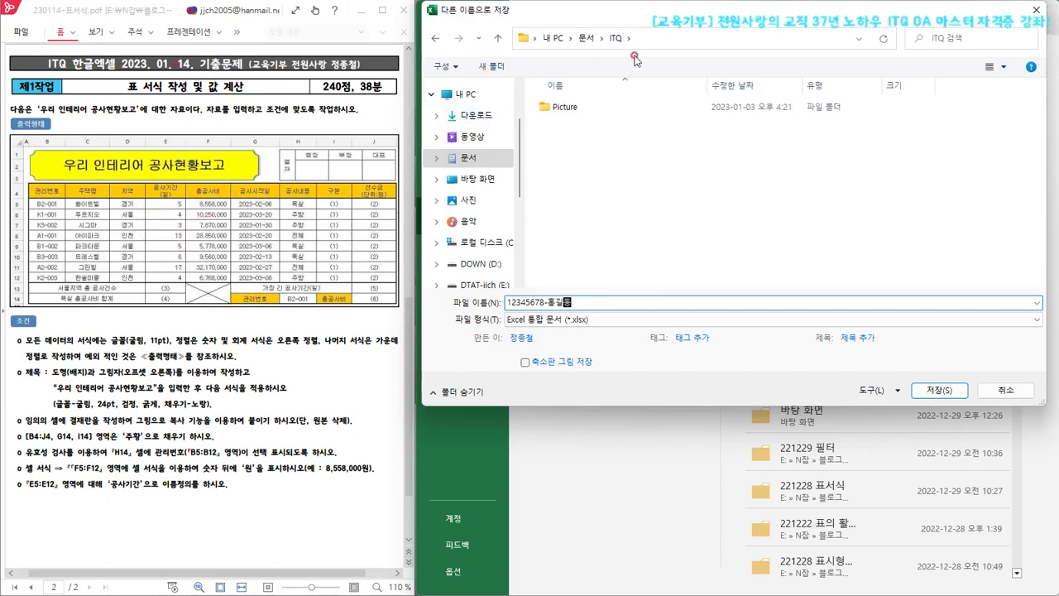
Save the workbook to the desktop (바탕 화면) as an Excel workbook named 230114-표서식
{"action": "left_click", "coordinate": [483, 181]}
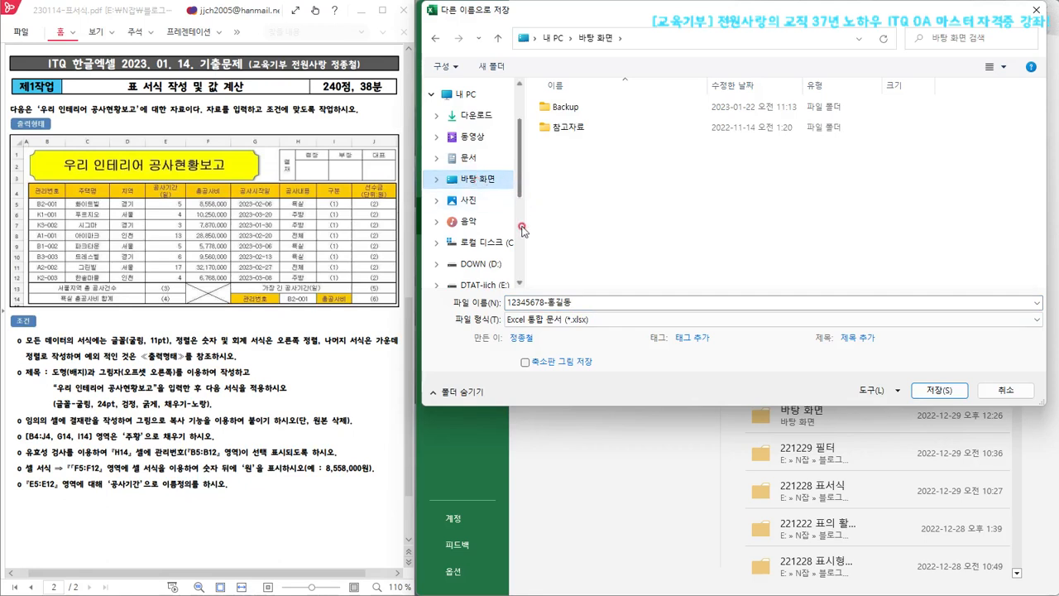
{"action": "left_click", "coordinate": [542, 303]}
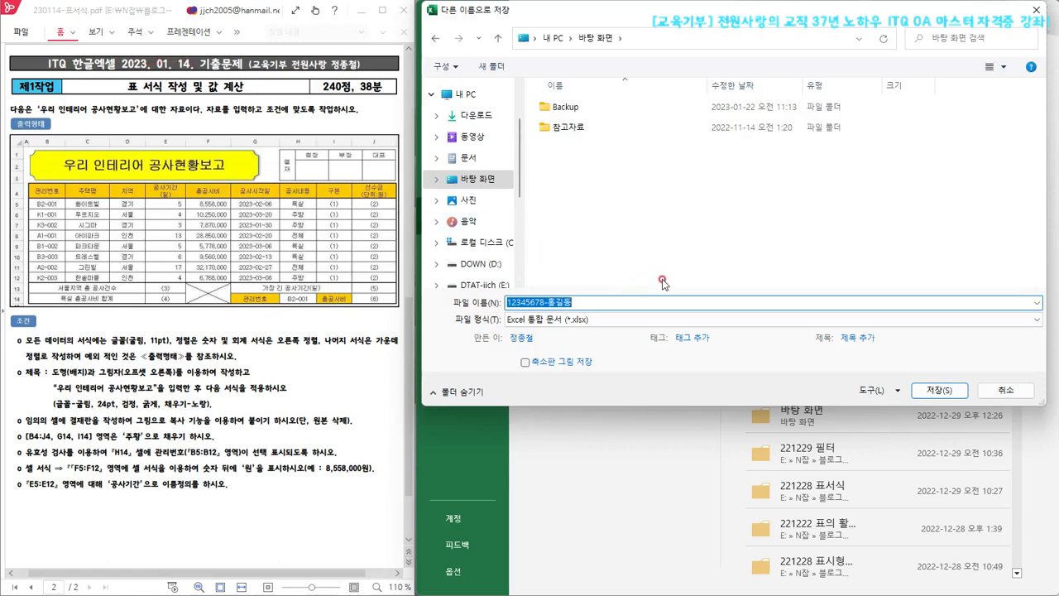
{"action": "type", "text": "230114-표"}
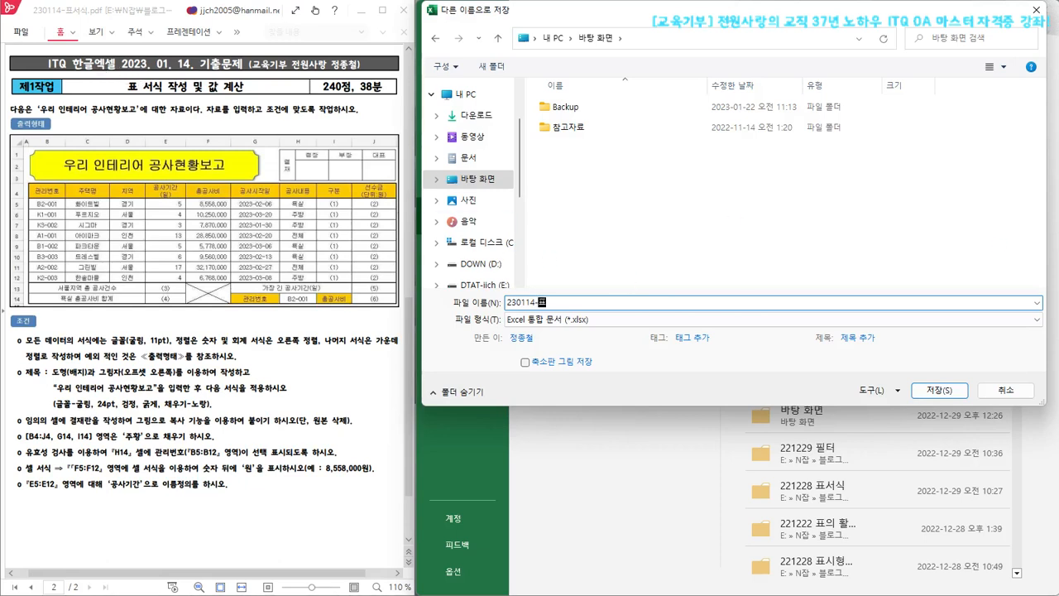
{"action": "type", "text": "서시"}
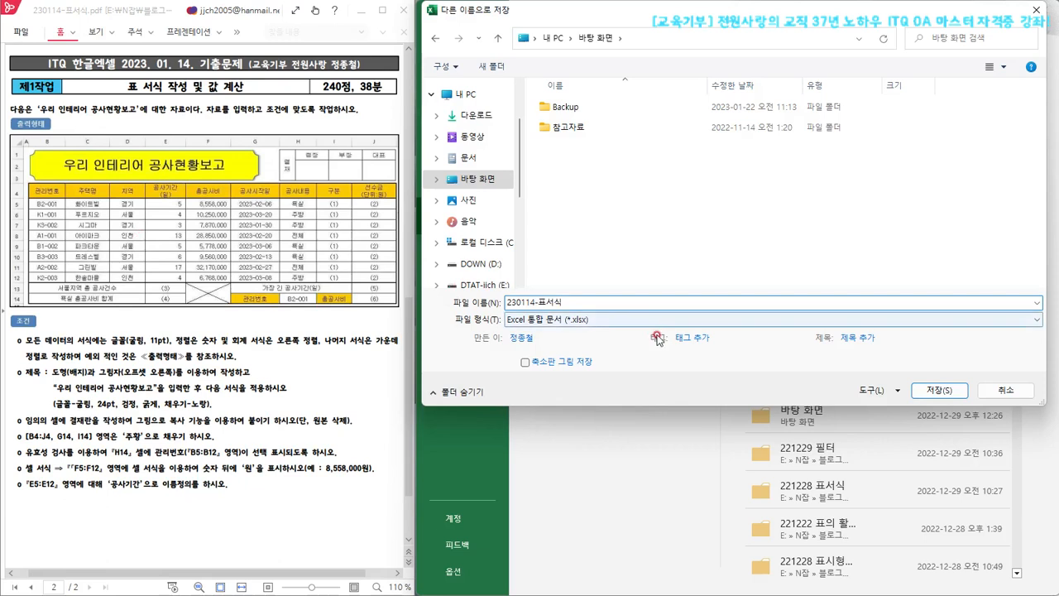
{"action": "left_click", "coordinate": [509, 304]}
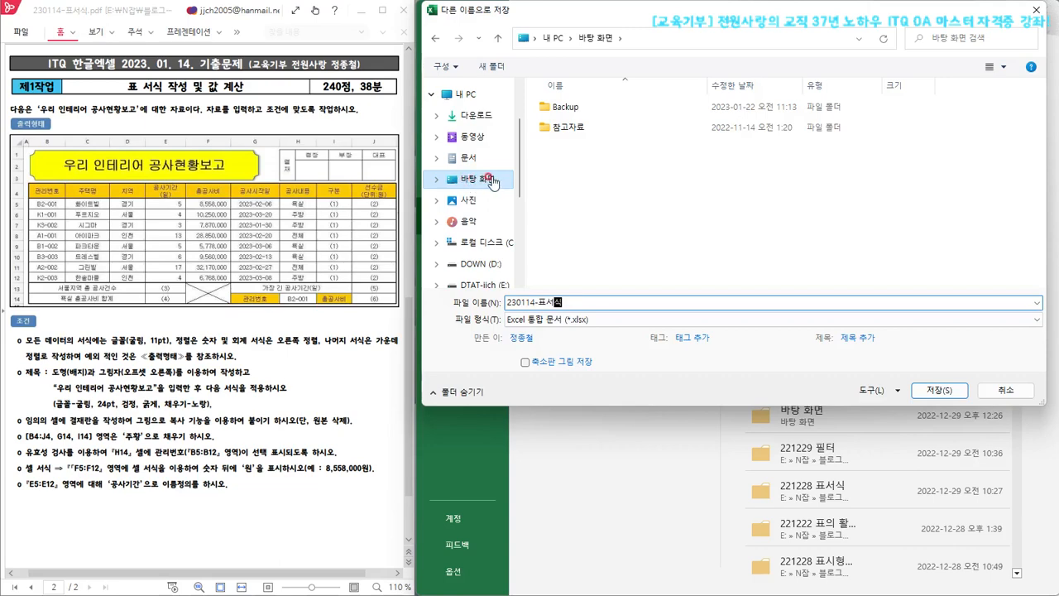
{"action": "left_click", "coordinate": [935, 391]}
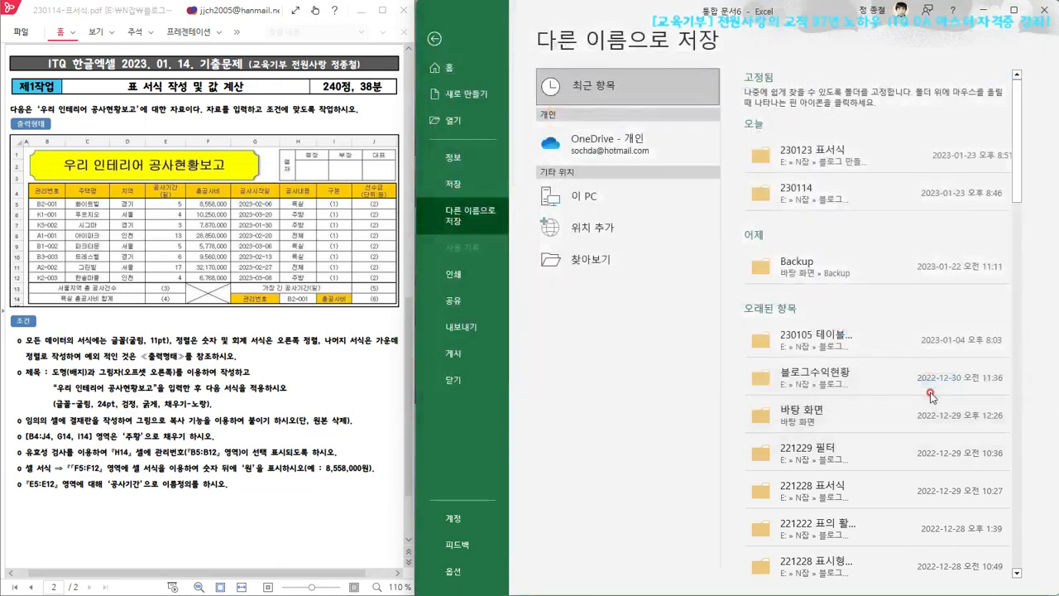